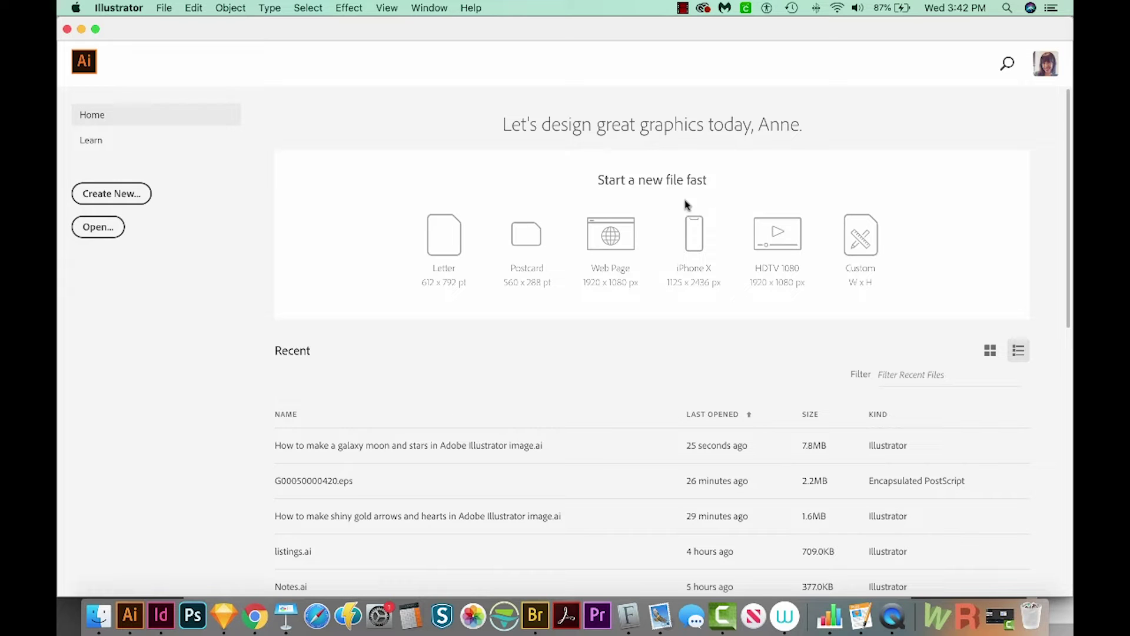
- Create a new blank Letter print document at 612 x 792 pt
left_click(132, 203)
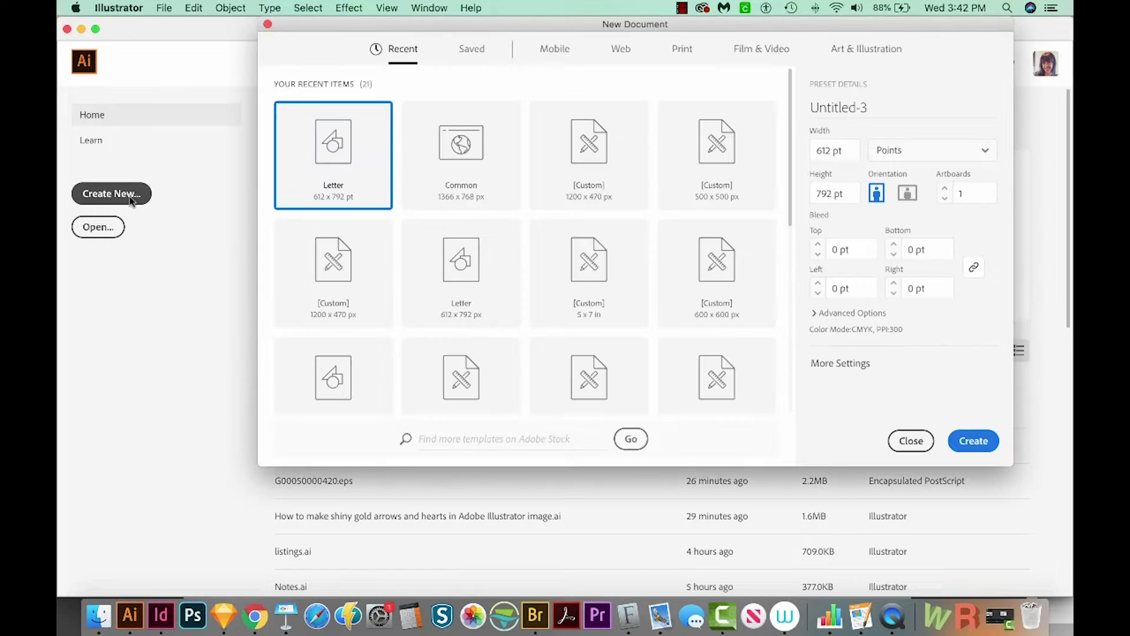
left_click(679, 53)
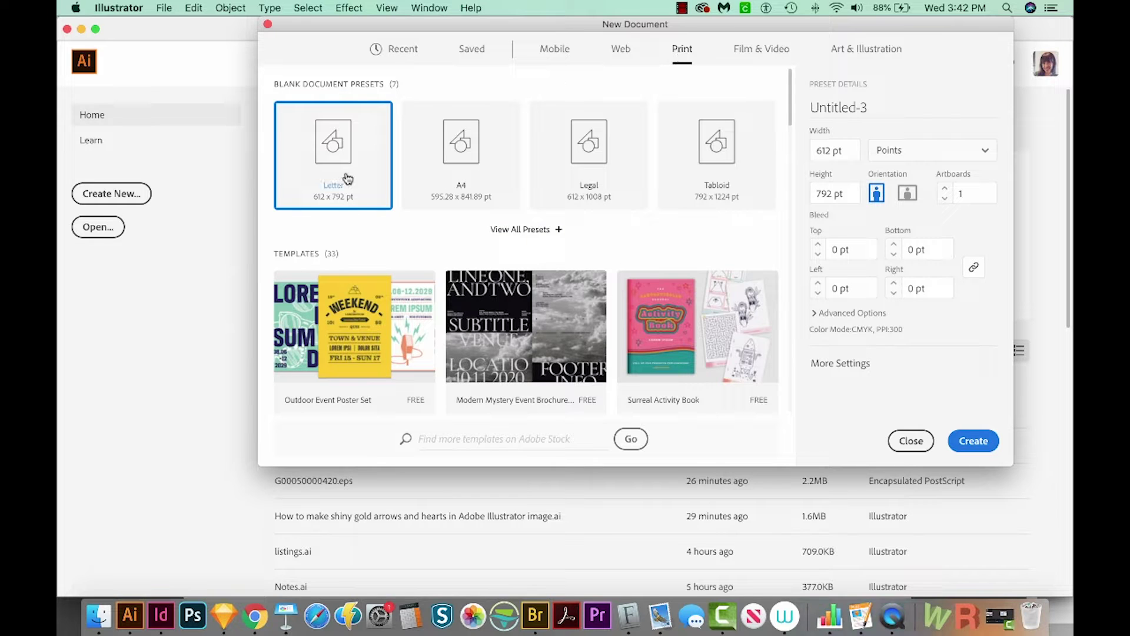
left_click(975, 443)
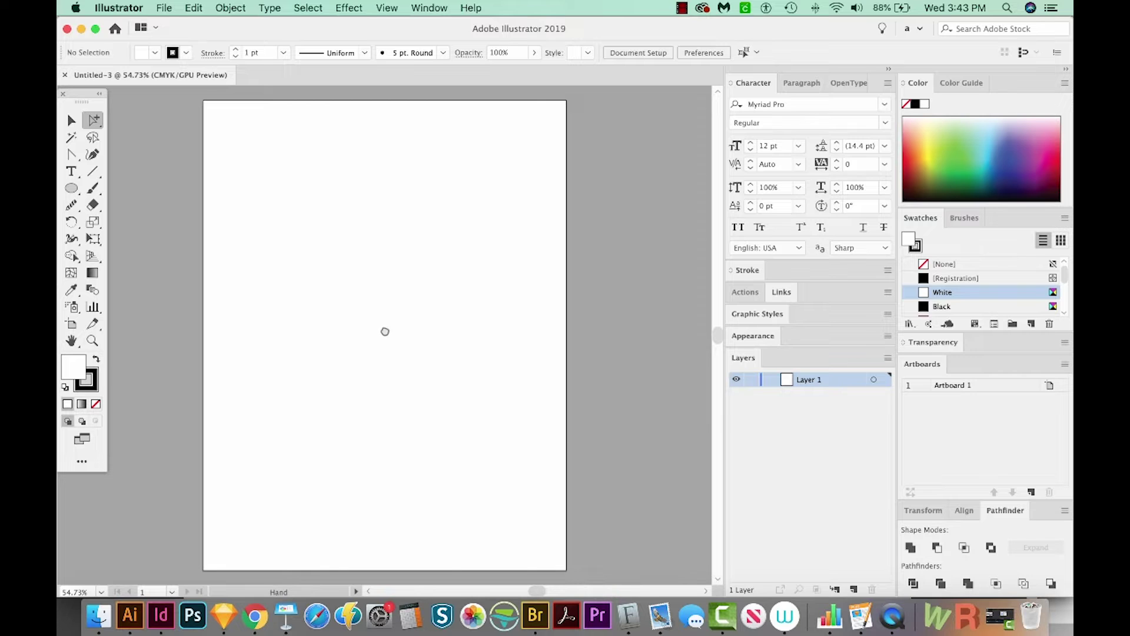
- Draw a thin, tall rectangle near the page's top-left corner
left_click_drag(384, 328, 411, 346)
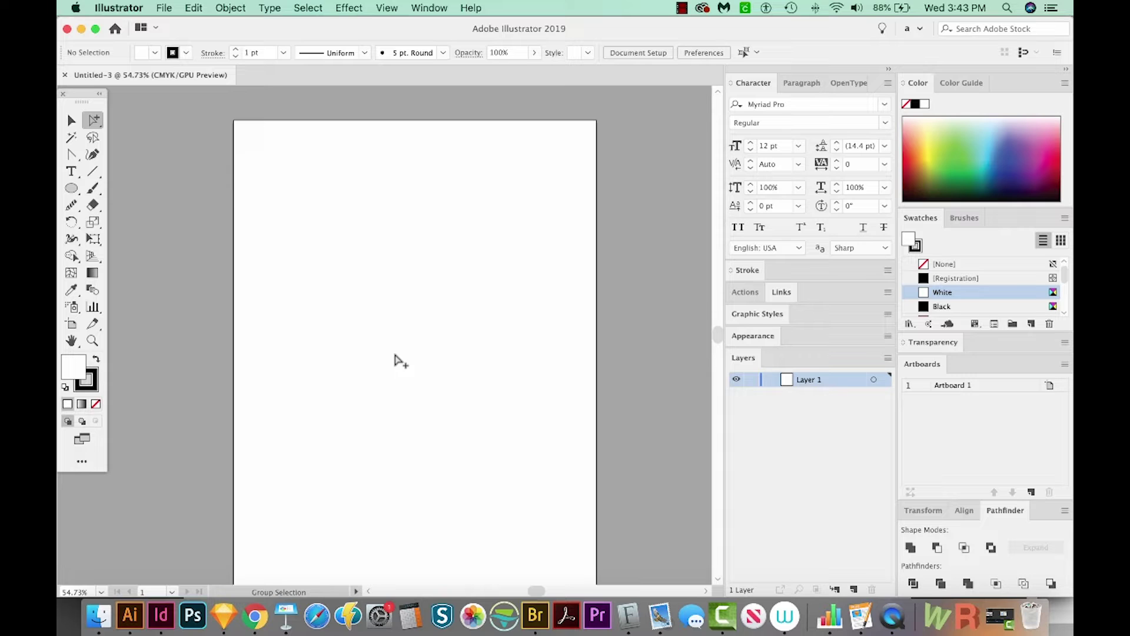
key("m")
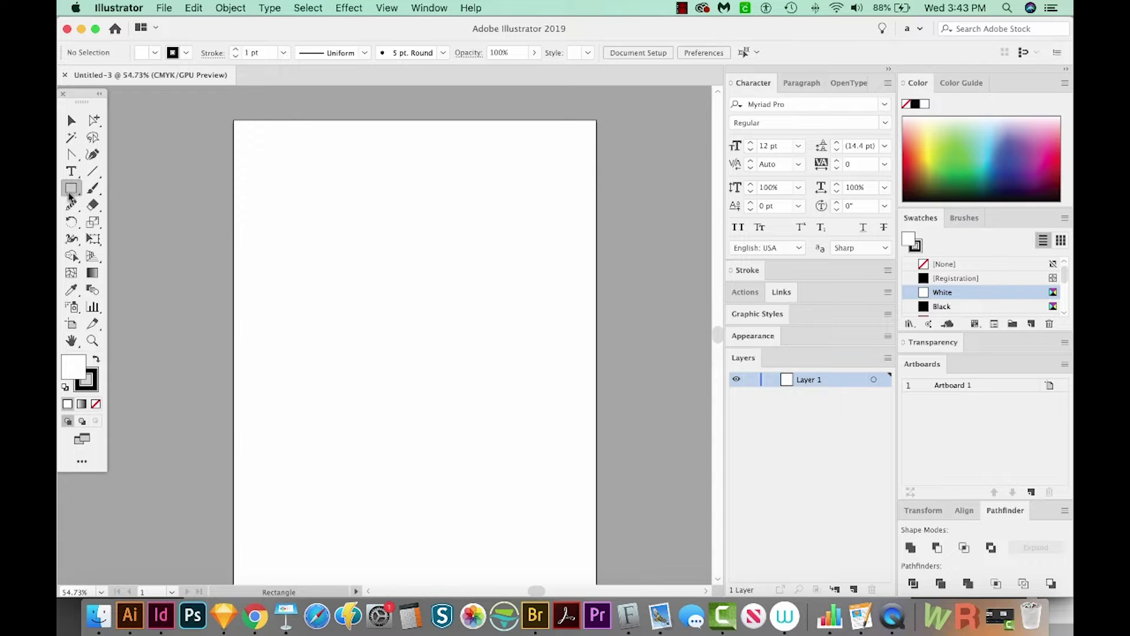
left_click_drag(311, 186, 320, 241)
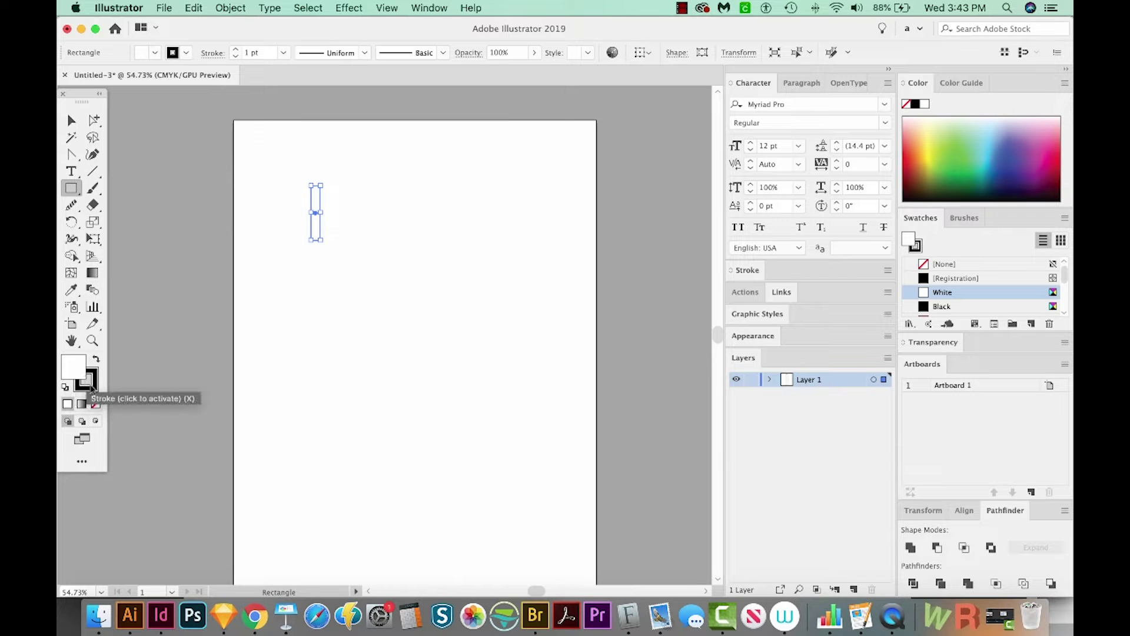
- Give the bar no stroke and a light yellow fill
left_click(90, 390)
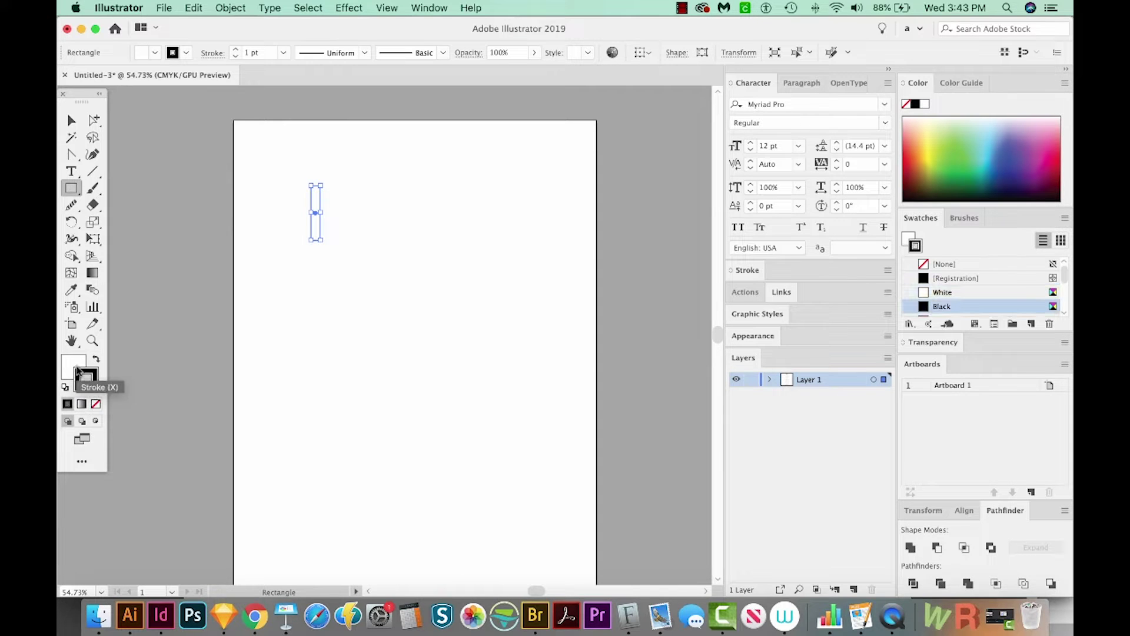
left_click(96, 405)
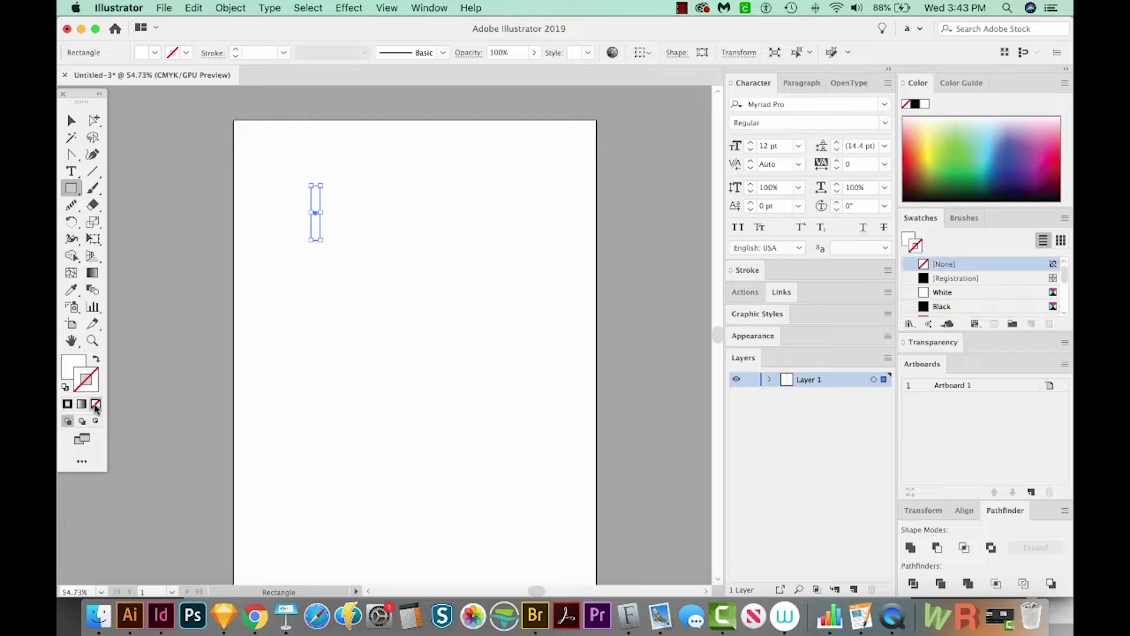
left_click(72, 365)
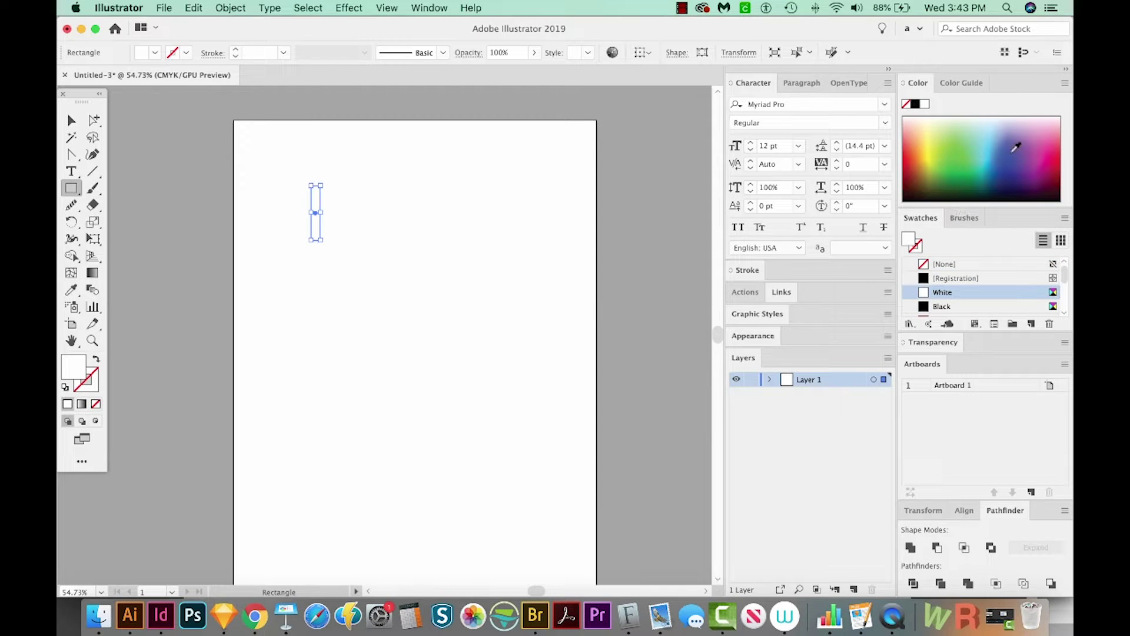
left_click(931, 133)
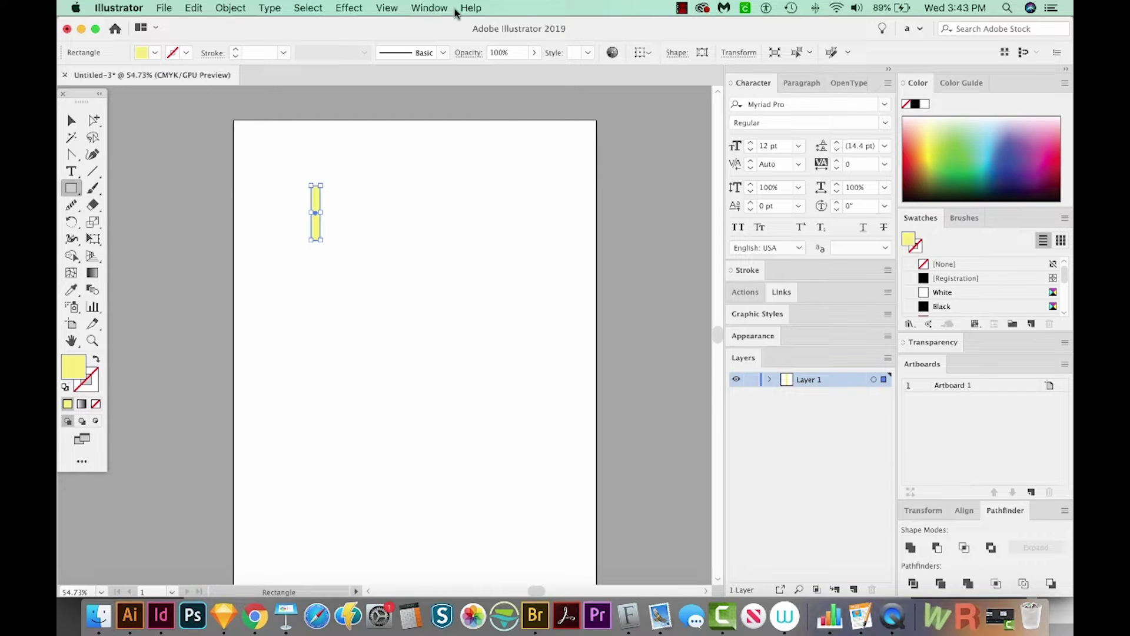
left_click(431, 10)
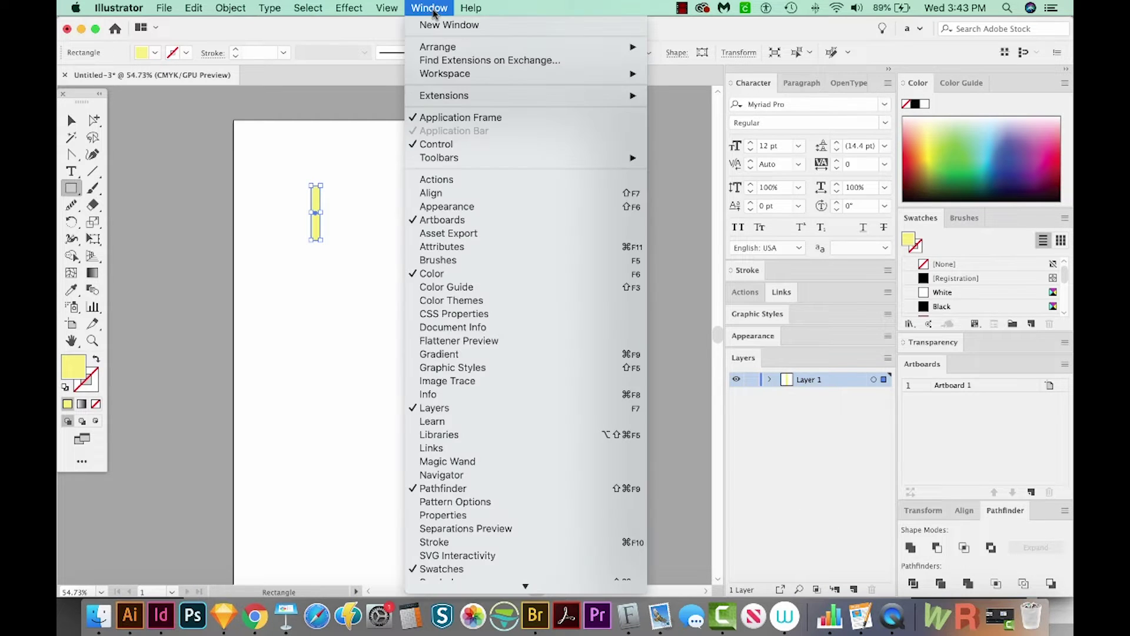
- Change the bar to a warmer yellow from the Color panel and zoom in on it
left_click(470, 275)
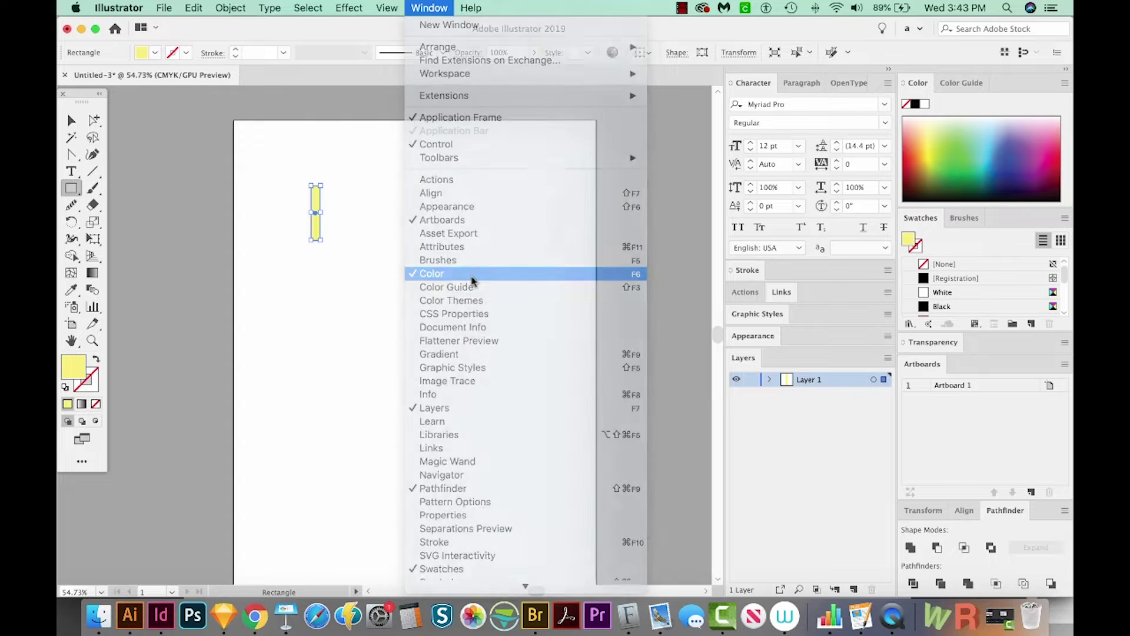
left_click(925, 132)
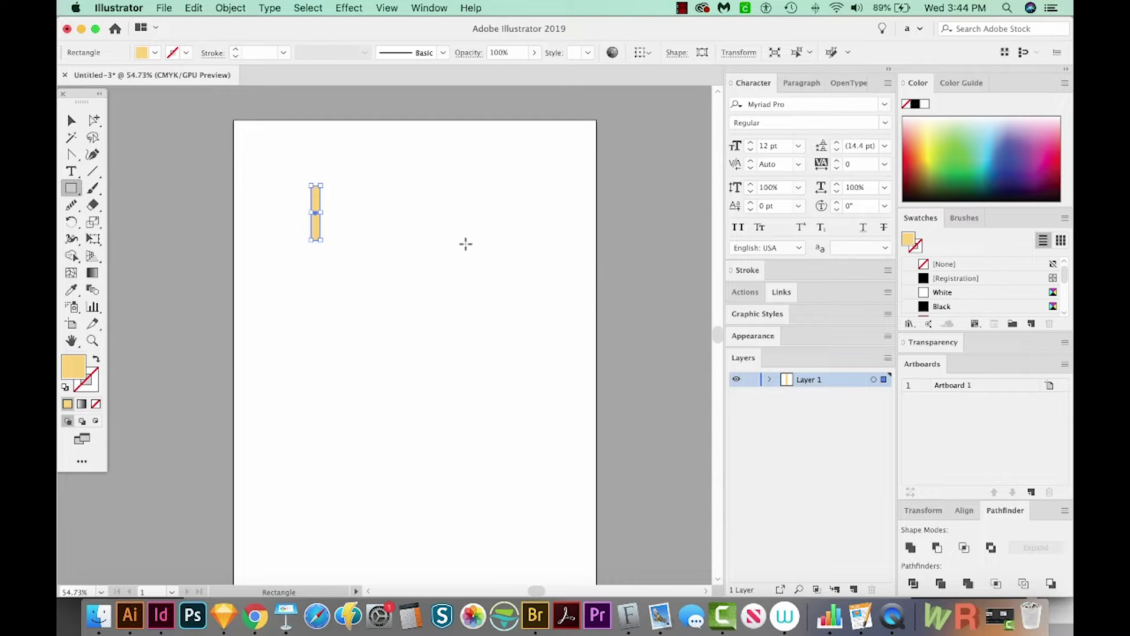
key("z")
left_click_drag(236, 121, 503, 391)
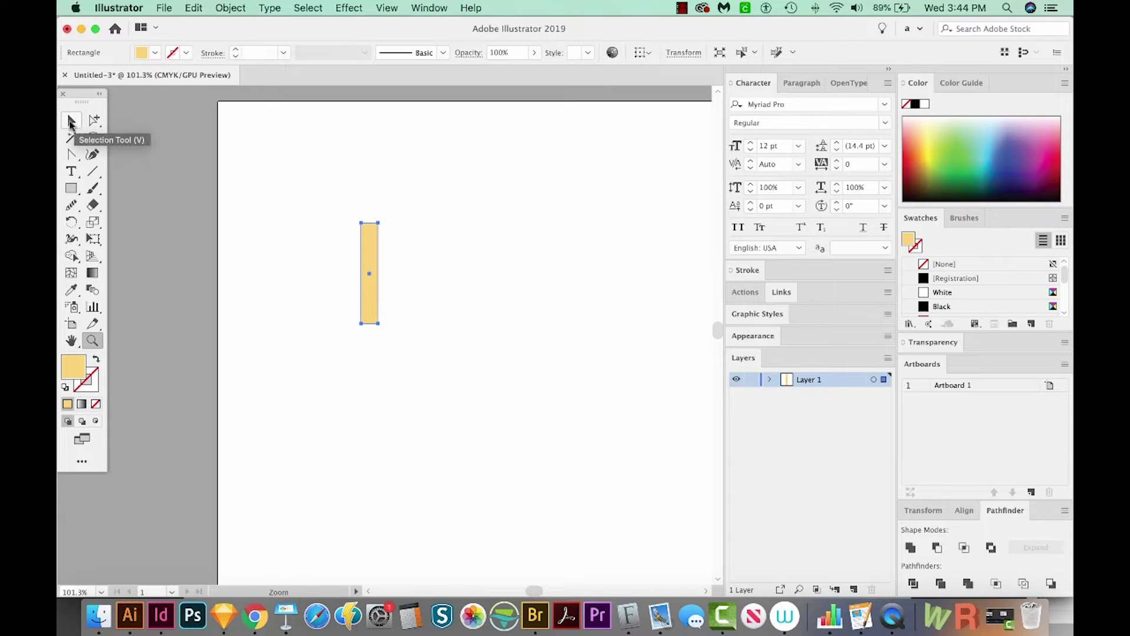
- Turn on View > Snap to Point and select the yellow bar
left_click(70, 121)
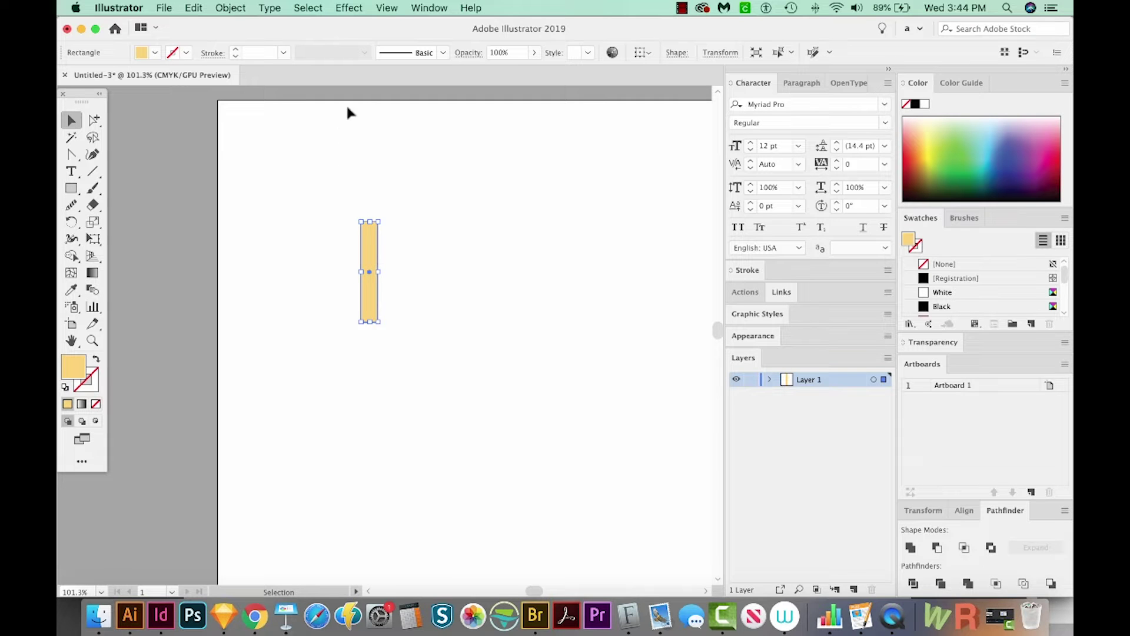
left_click(386, 8)
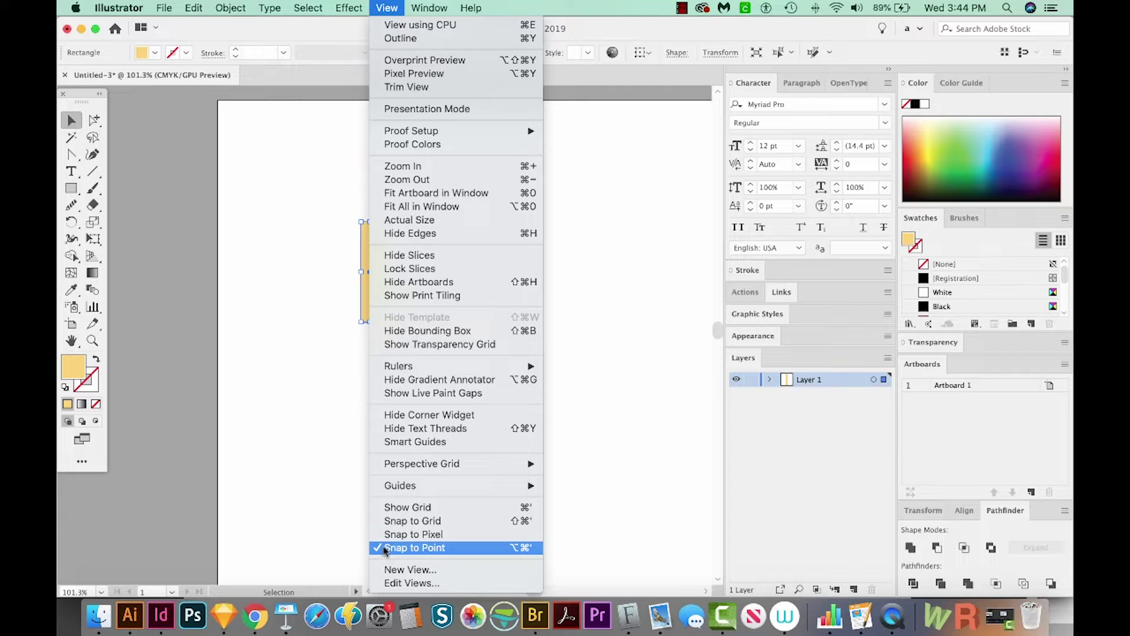
left_click(454, 548)
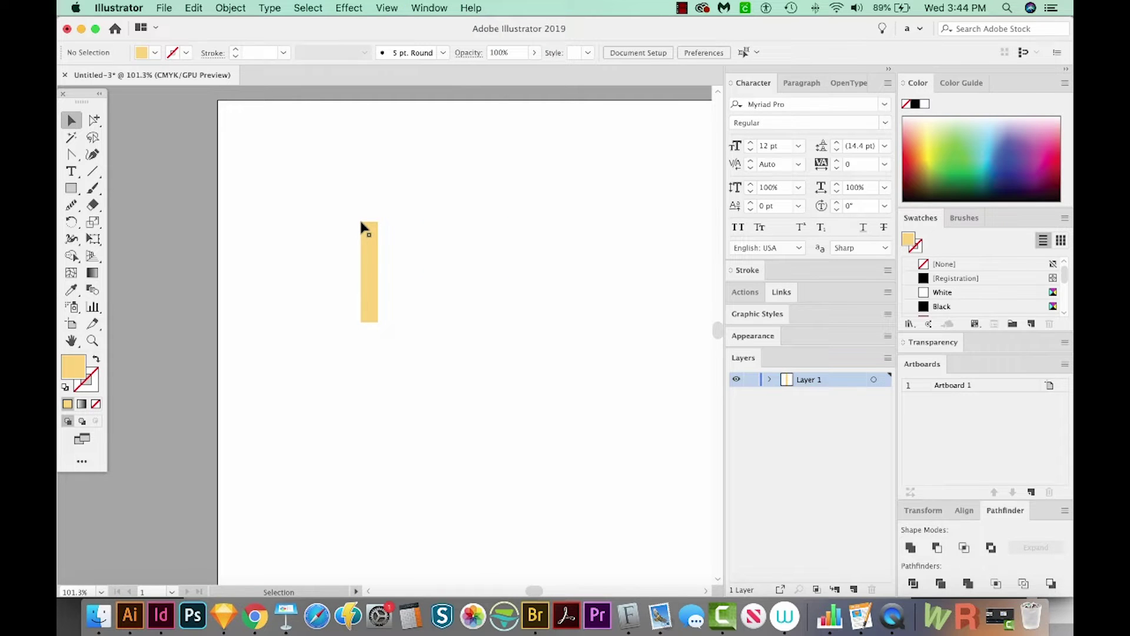
left_click(362, 225)
- Alt-drag a copy of the bar against the original's right edge and fill it golden e0aa3f
left_click_drag(364, 227, 380, 227)
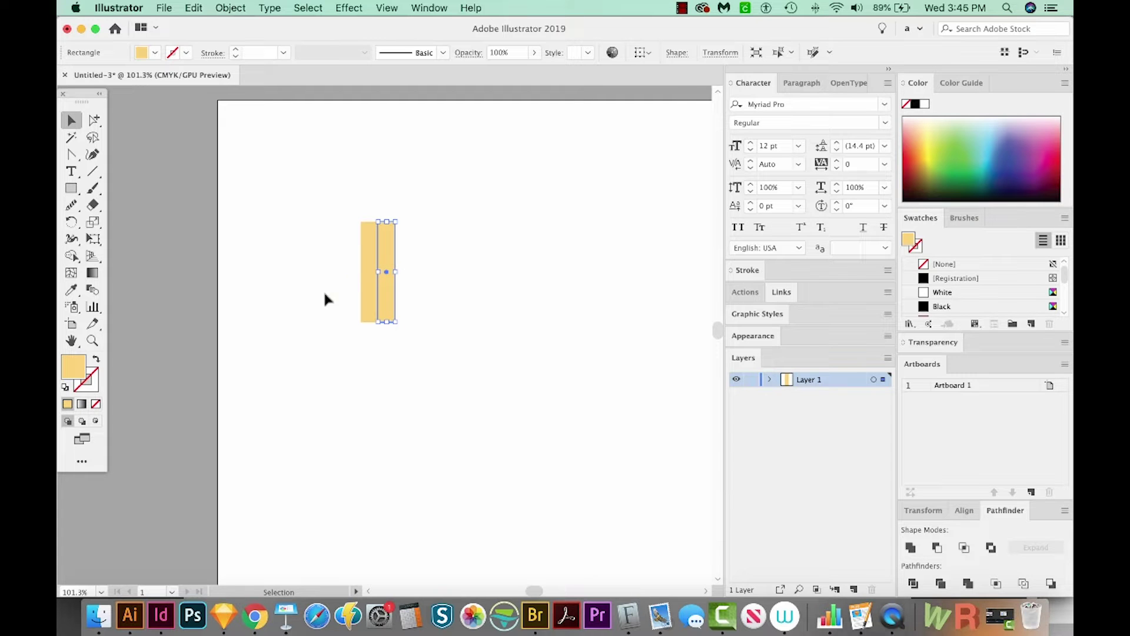
double_click(74, 367)
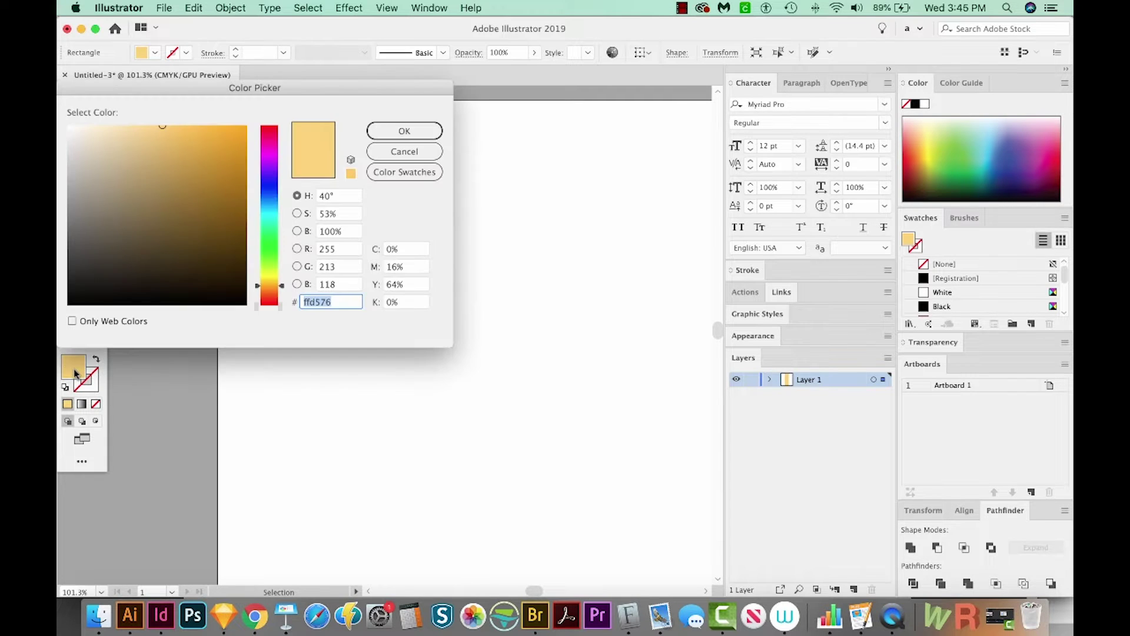
left_click(197, 146)
left_click(390, 130)
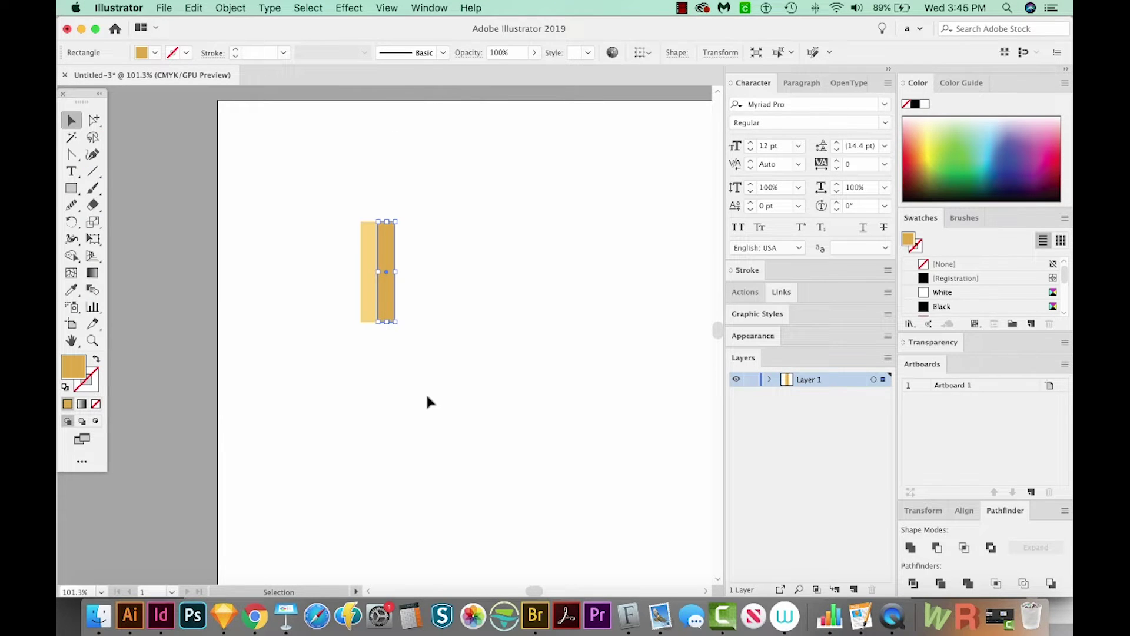
left_click(427, 395)
scroll(443, 416, "left", 3)
scroll(443, 416, "up", 2)
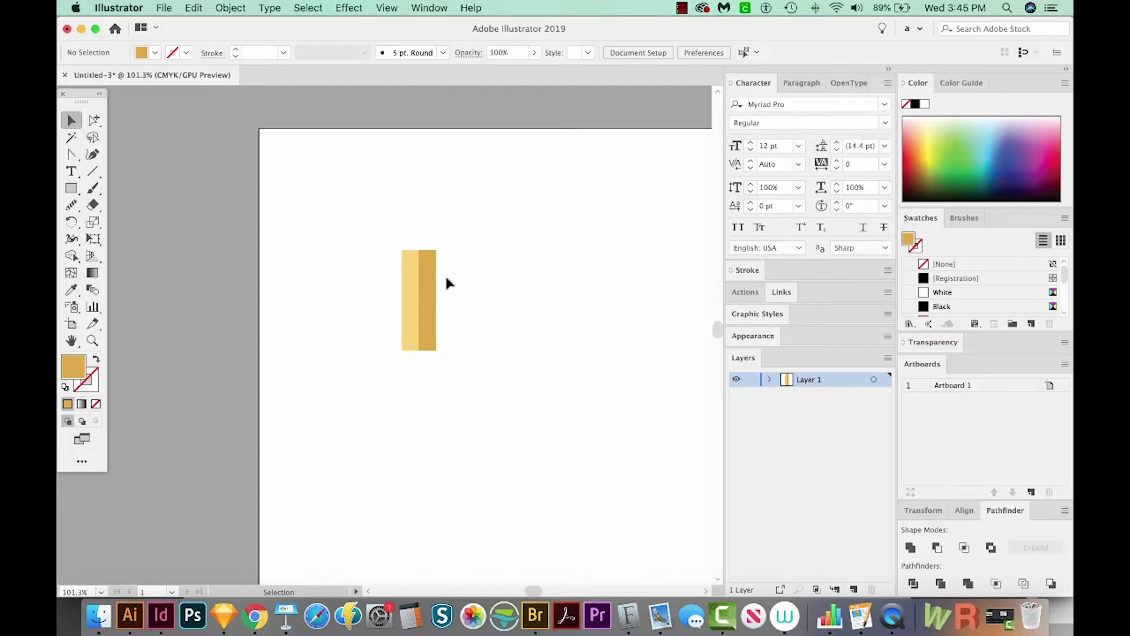
scroll(442, 376, "down", 2)
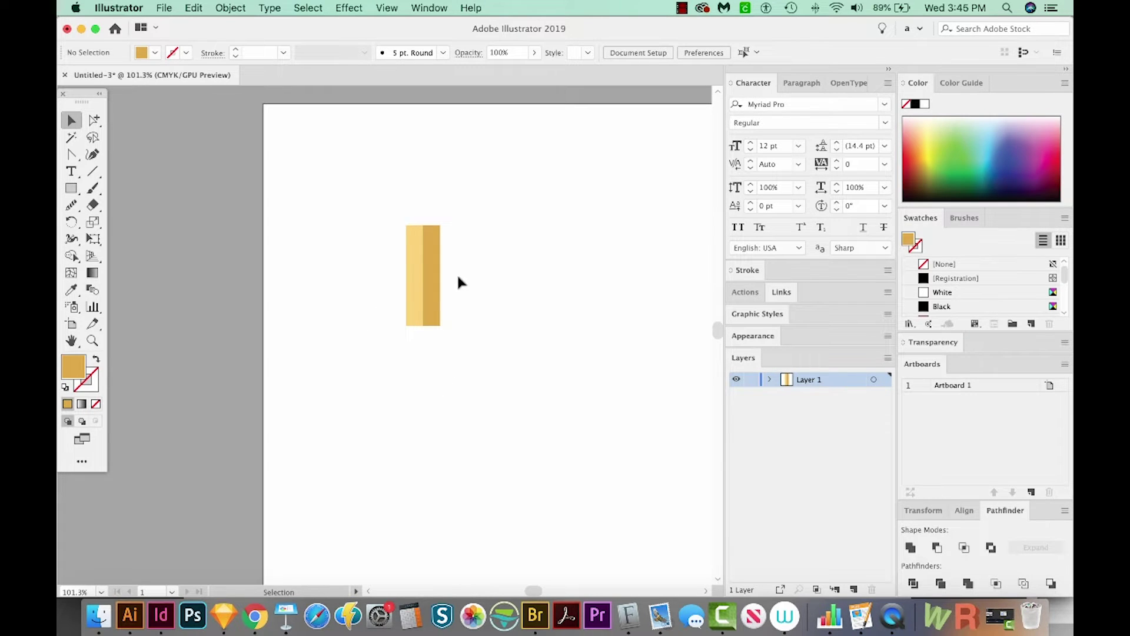
scroll(475, 247, "left", 1)
- Select both body bars and Alt-drag the top handle down to make a short copy beneath
left_click_drag(407, 285, 396, 290)
key("super")
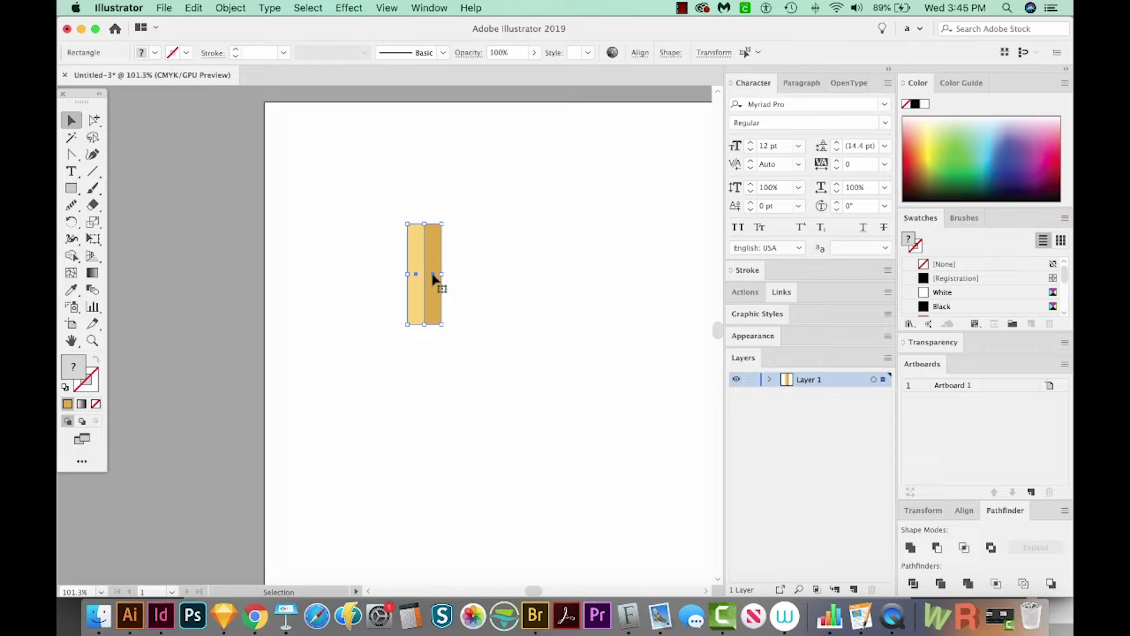
scroll(434, 253, "up", 1)
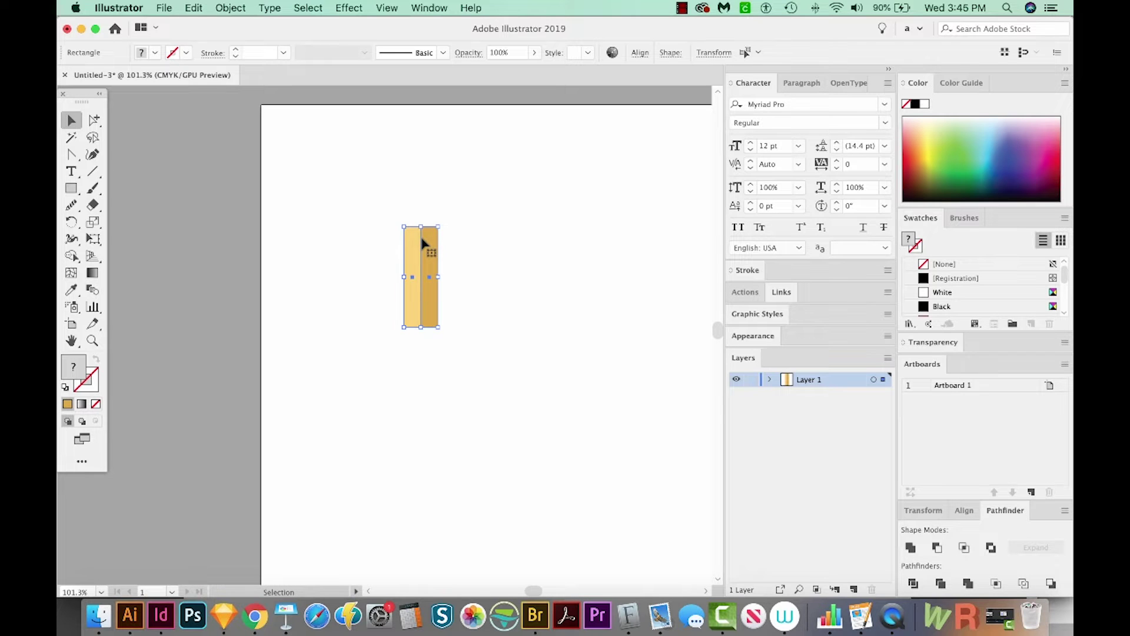
scroll(422, 235, "right", 1)
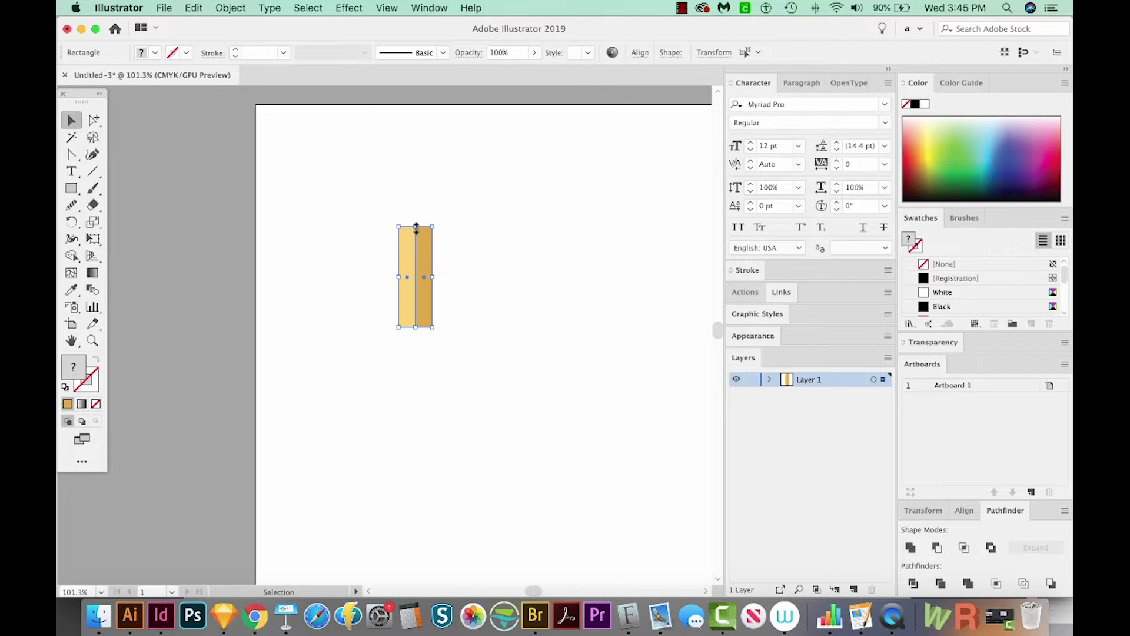
left_click_drag(416, 229, 416, 356)
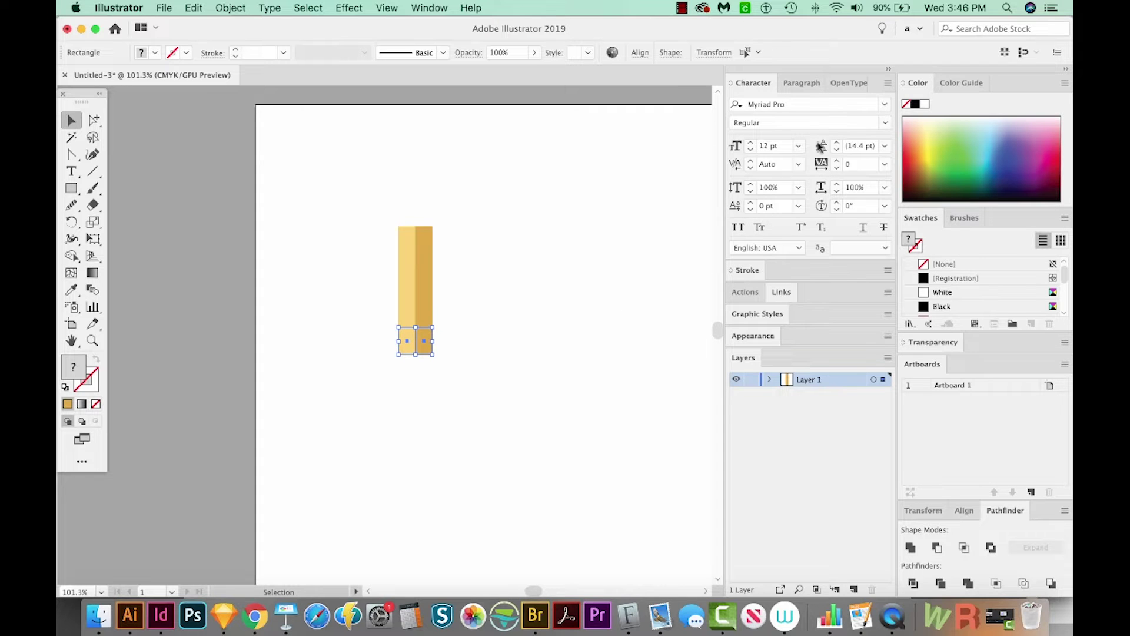
double_click(76, 368)
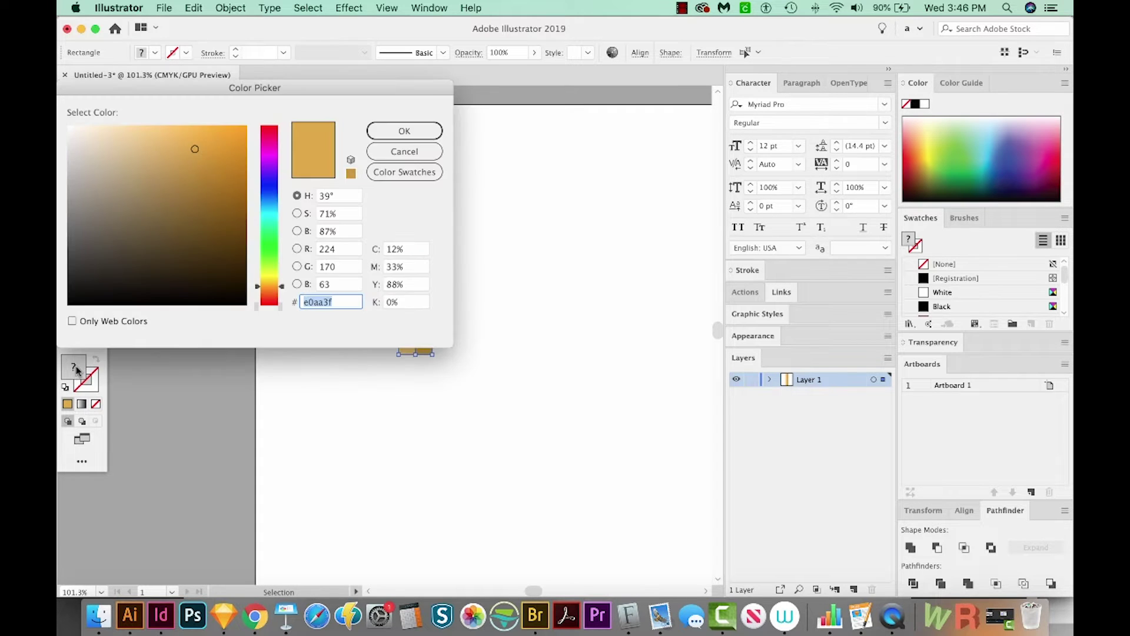
- Fill the short band pale yellow f7e8a9 and nudge it up against the body
left_click_drag(131, 132, 128, 129)
left_click_drag(279, 295, 282, 281)
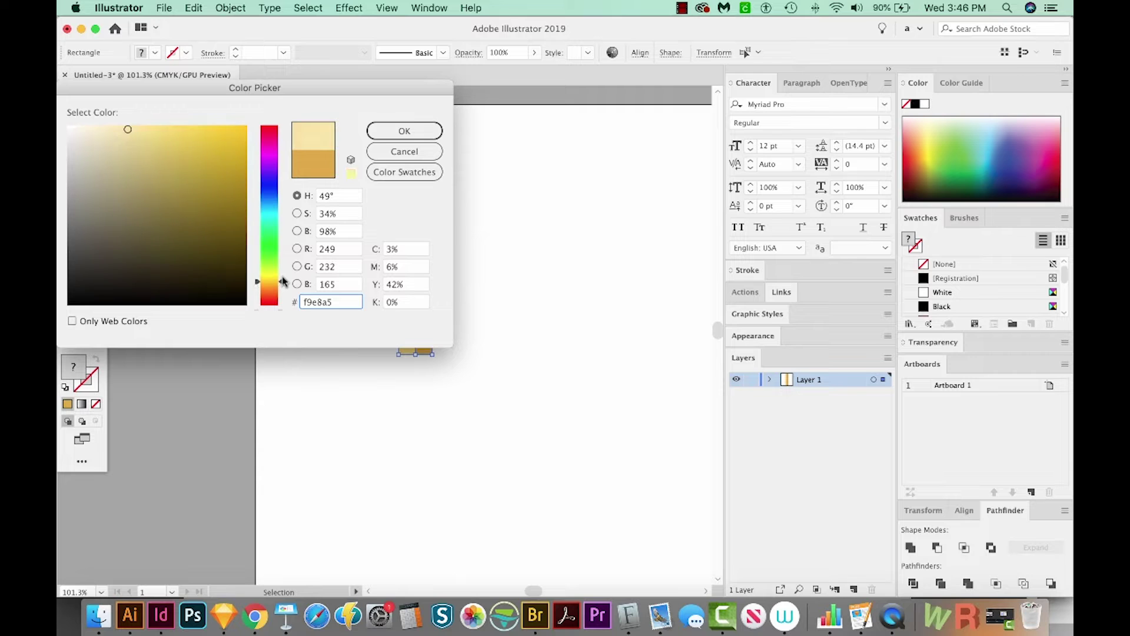
left_click(126, 131)
left_click(404, 131)
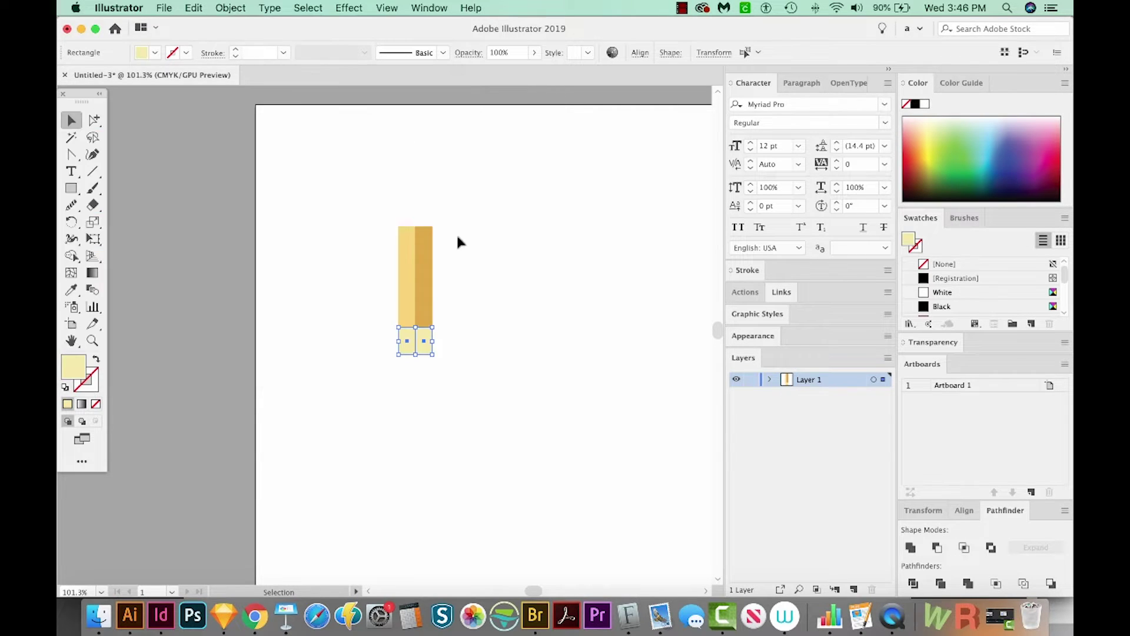
key("Up")
- Select the pale band's bottom-edge anchor points with Direct Selection
left_click(427, 388)
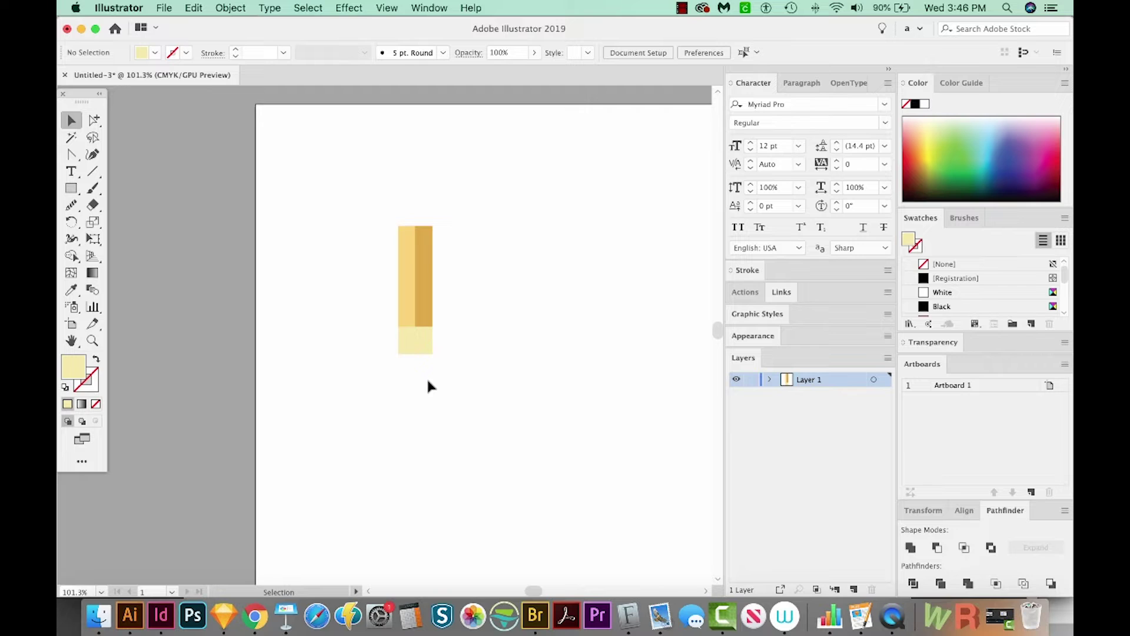
key("a")
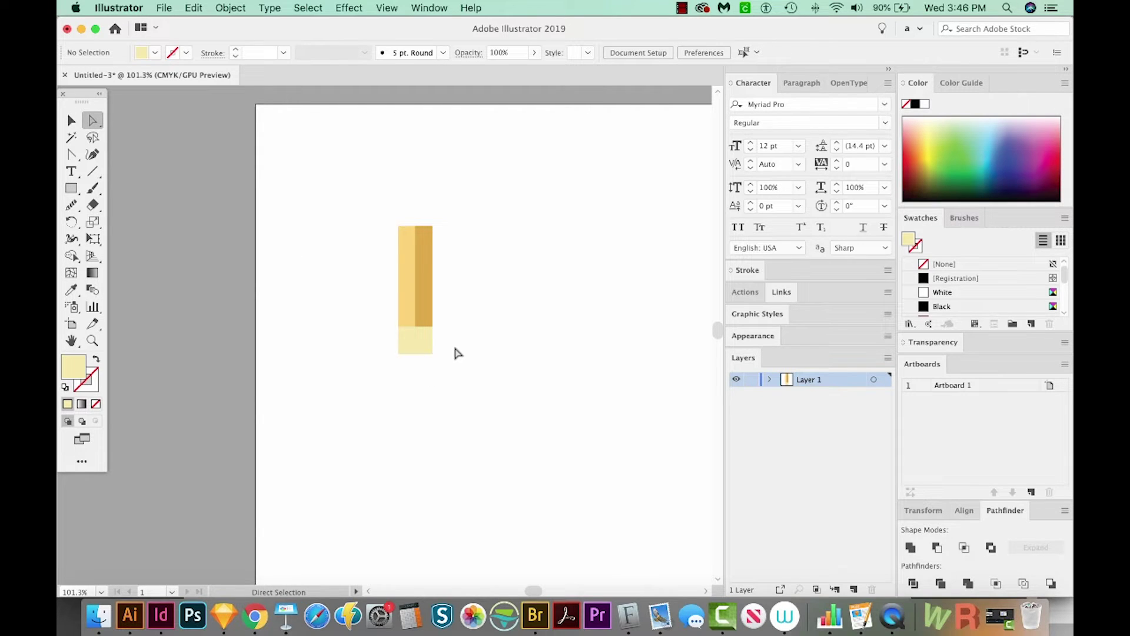
left_click_drag(457, 347, 372, 360)
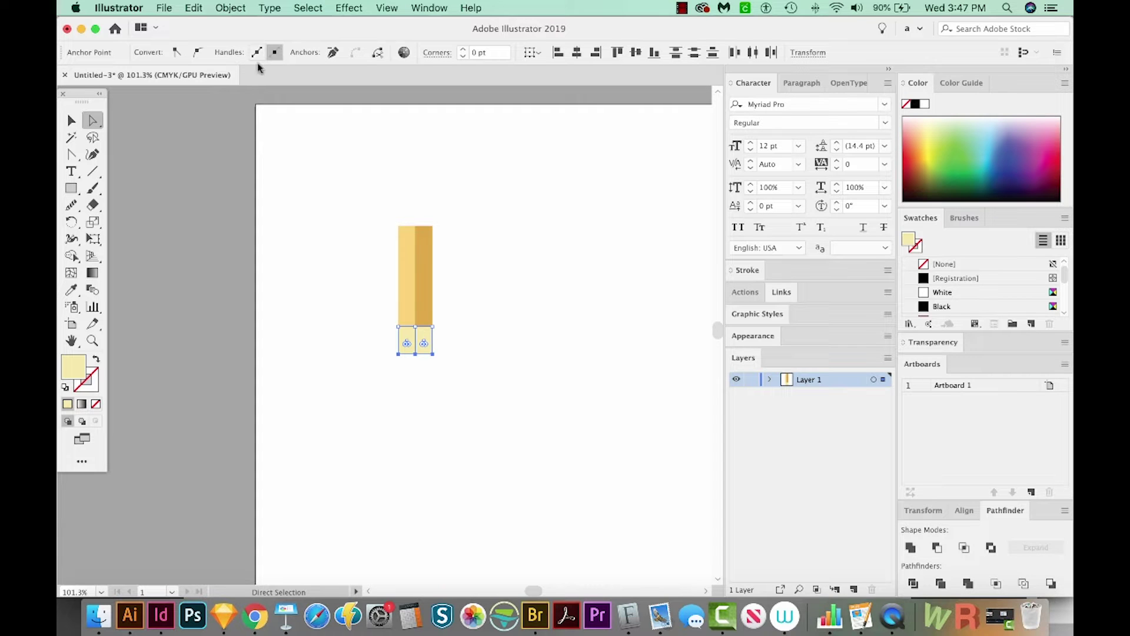
- Average the two bottom anchors on both axes to form a pointed tip
left_click(239, 9)
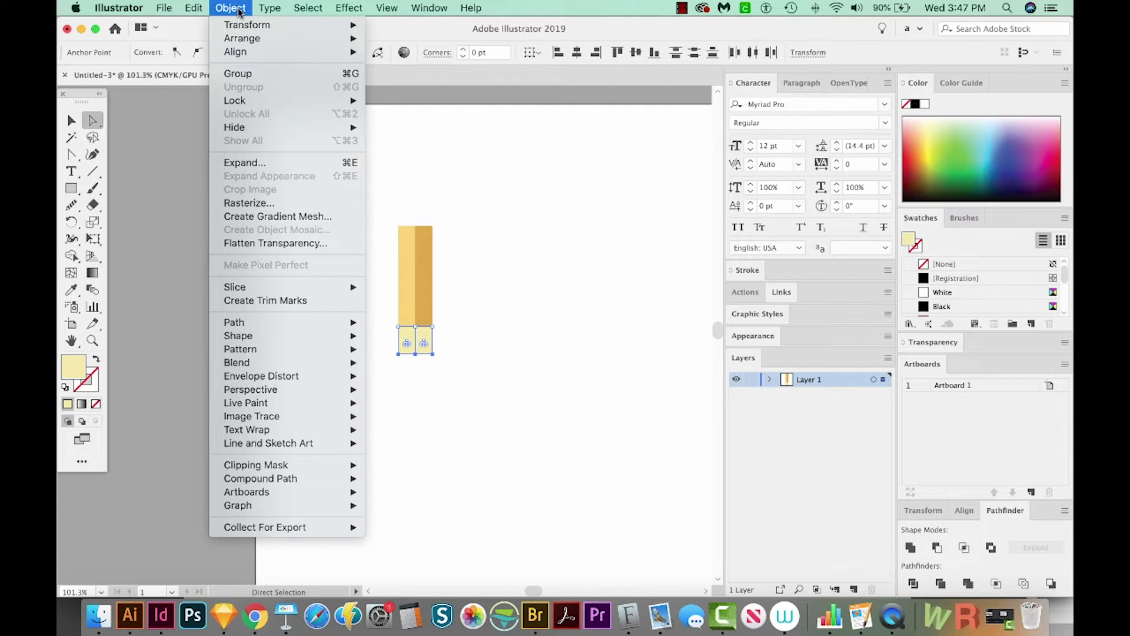
mouse_move(263, 324)
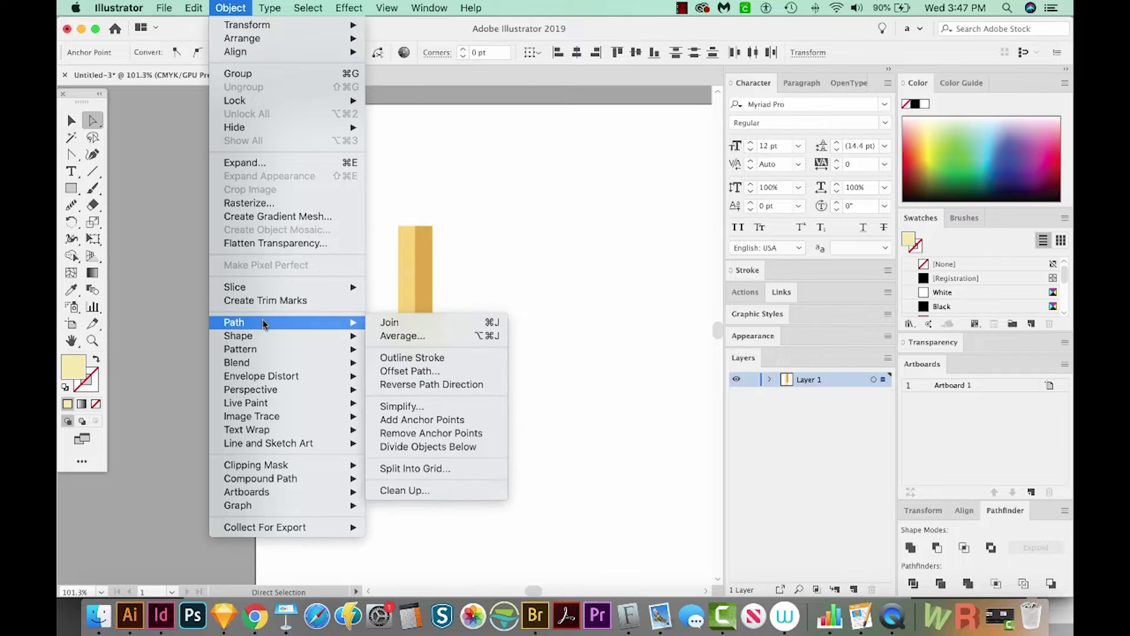
left_click(397, 344)
left_click_drag(139, 92, 226, 133)
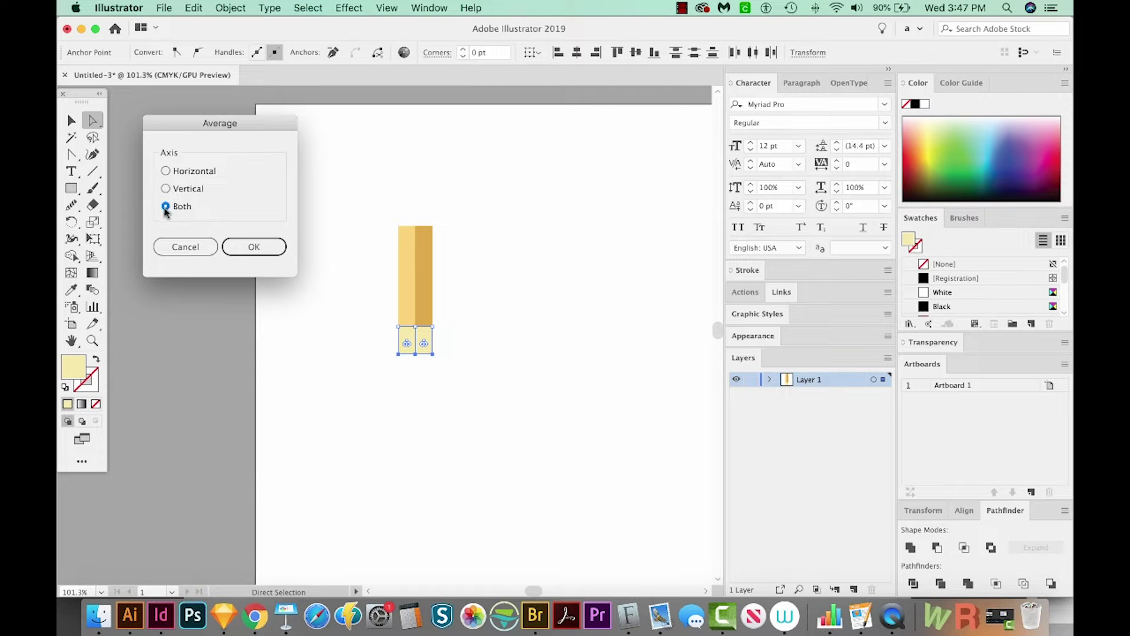
left_click(260, 249)
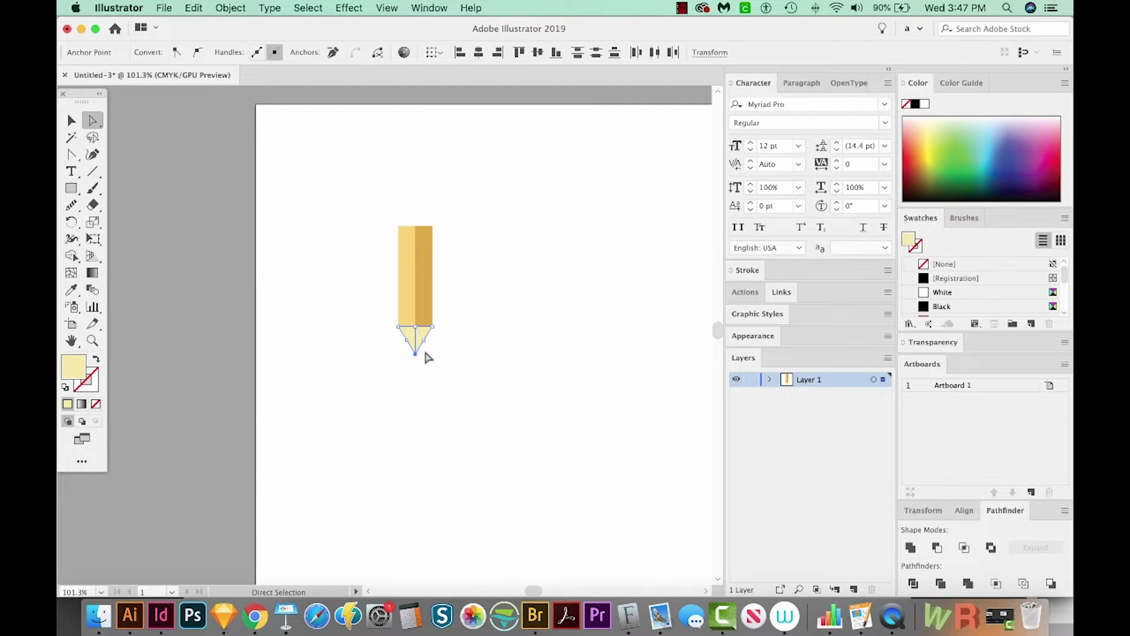
- Try dragging the tip point, undo it, and return to the Selection tool
left_click_drag(418, 356, 457, 366)
key("super+z")
key("v")
scroll(440, 349, "left", 1)
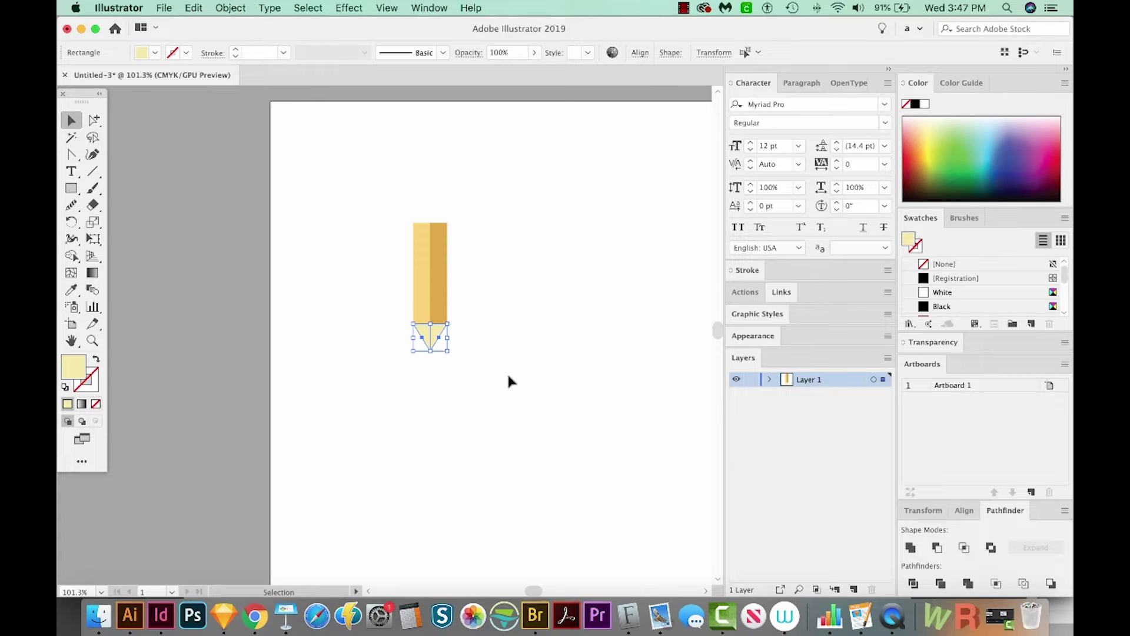
key("shift+m")
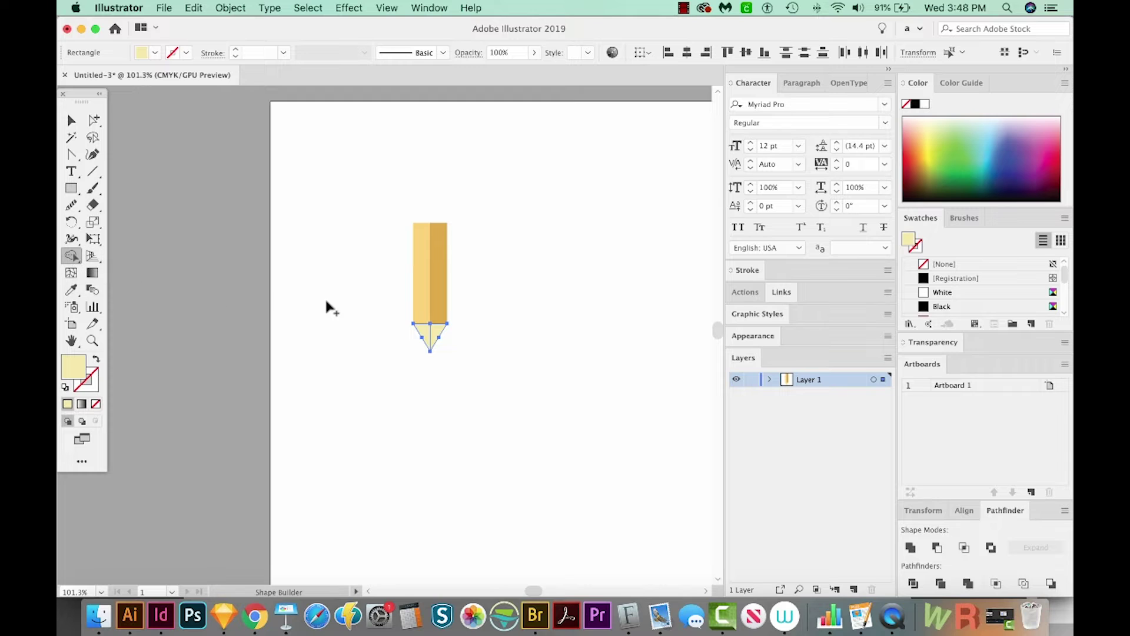
- Unite the two tip halves into one triangle with Shape Builder, then select the body bars
left_click_drag(417, 332, 443, 335)
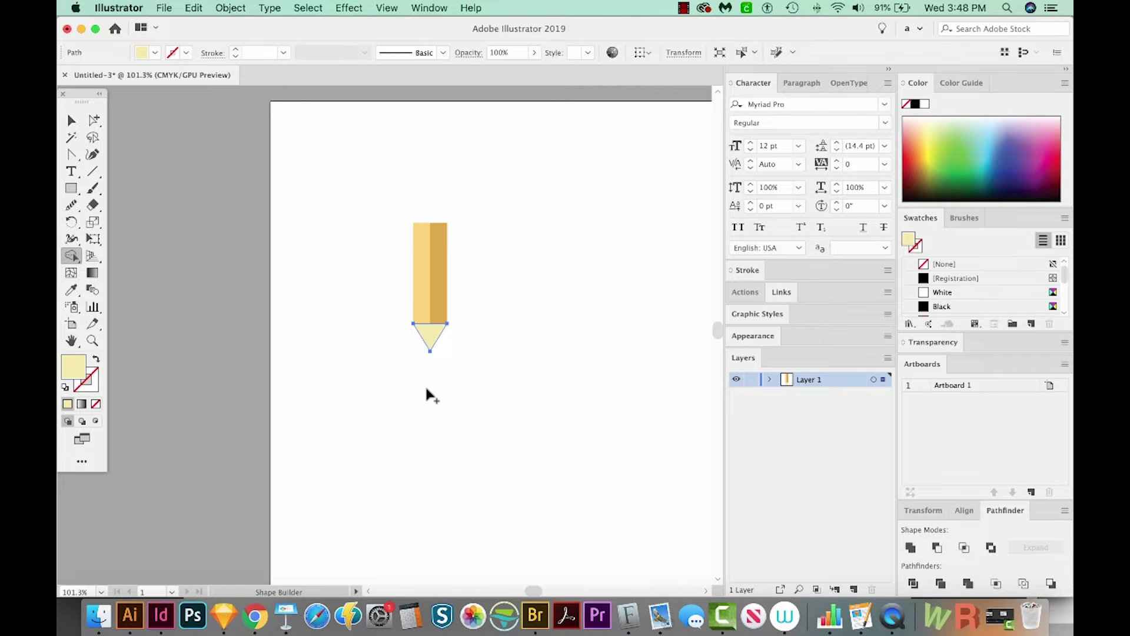
key("v")
left_click(478, 302)
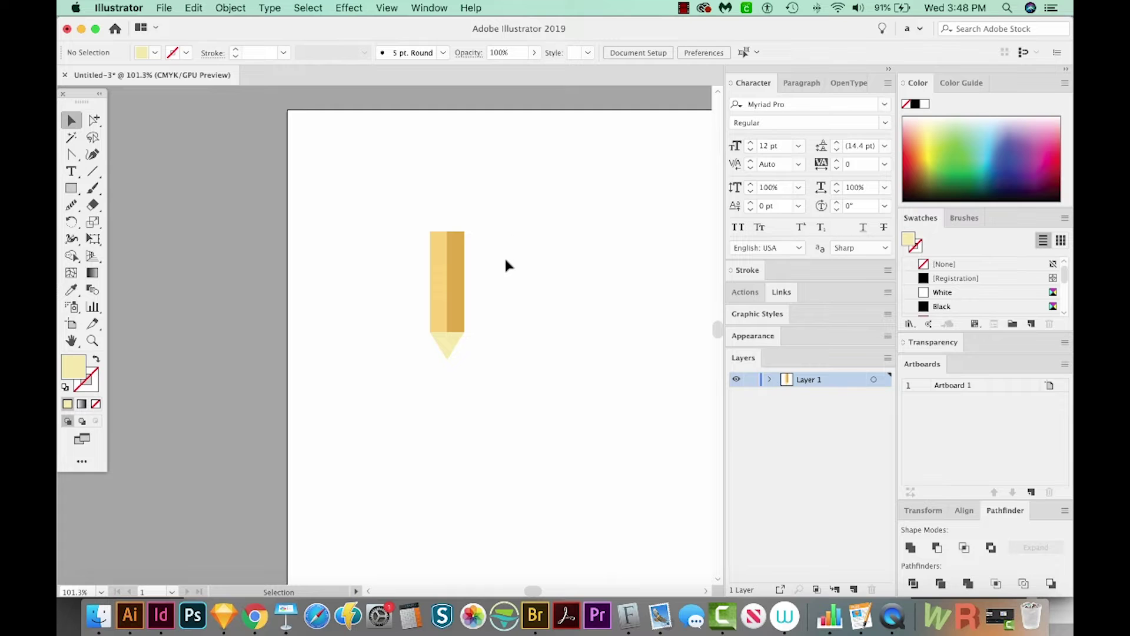
left_click_drag(431, 288, 432, 289)
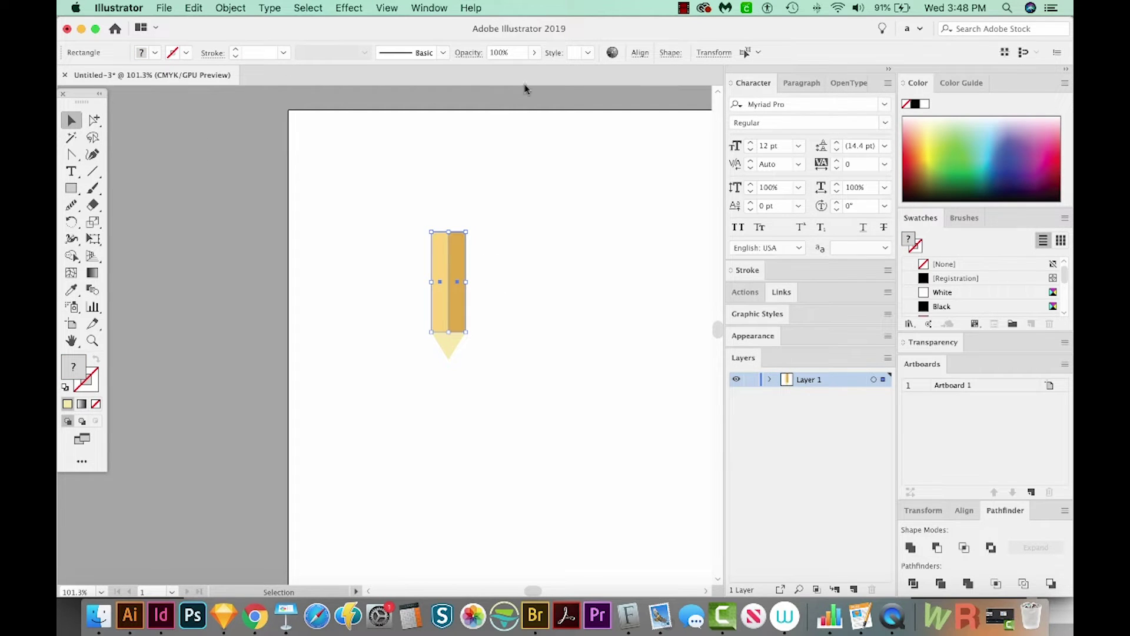
- Recolour the body stripes to orange and lighter peach on the Recolor Artwork wheel
left_click(613, 53)
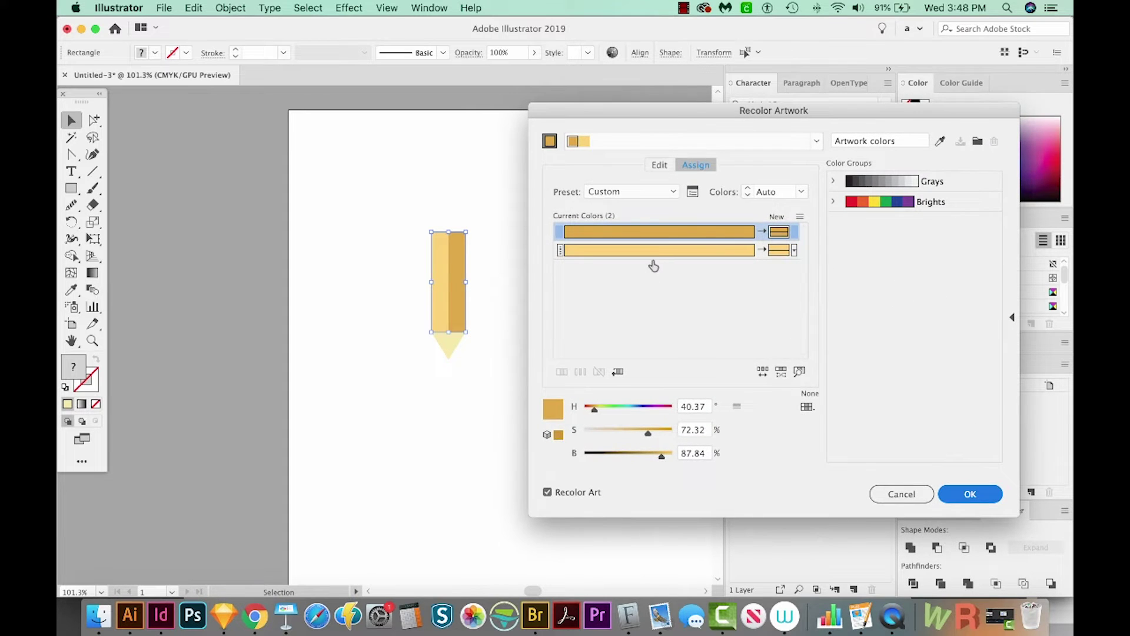
left_click(660, 166)
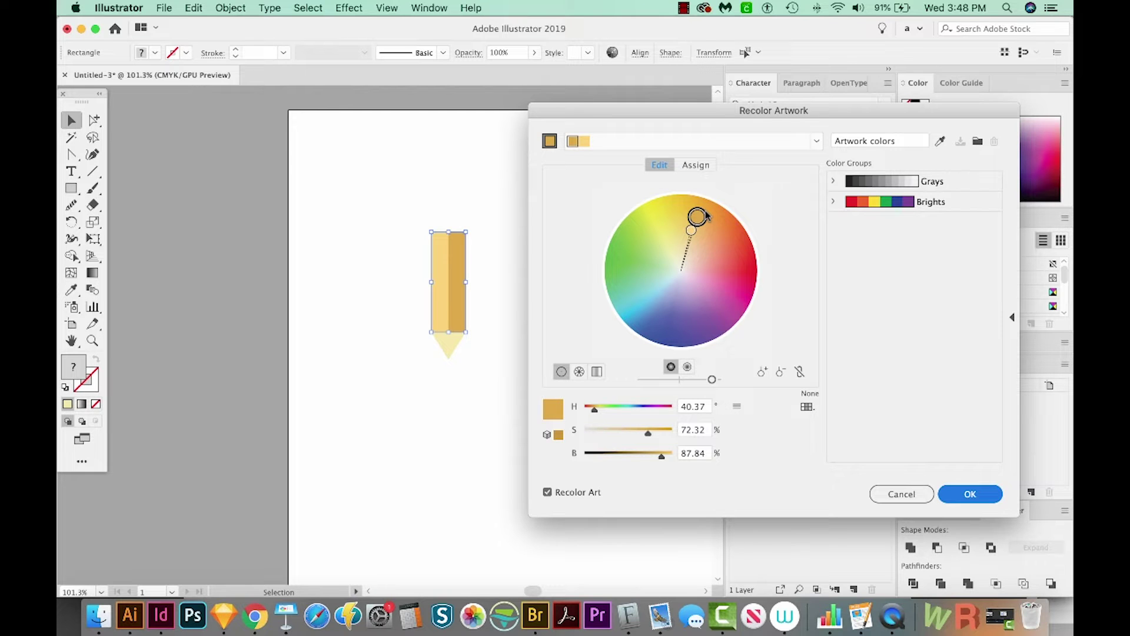
mouse_move(697, 217)
left_mouse_down()
mouse_move(724, 228)
mouse_move(714, 245)
left_mouse_up()
left_click_drag(650, 433, 675, 456)
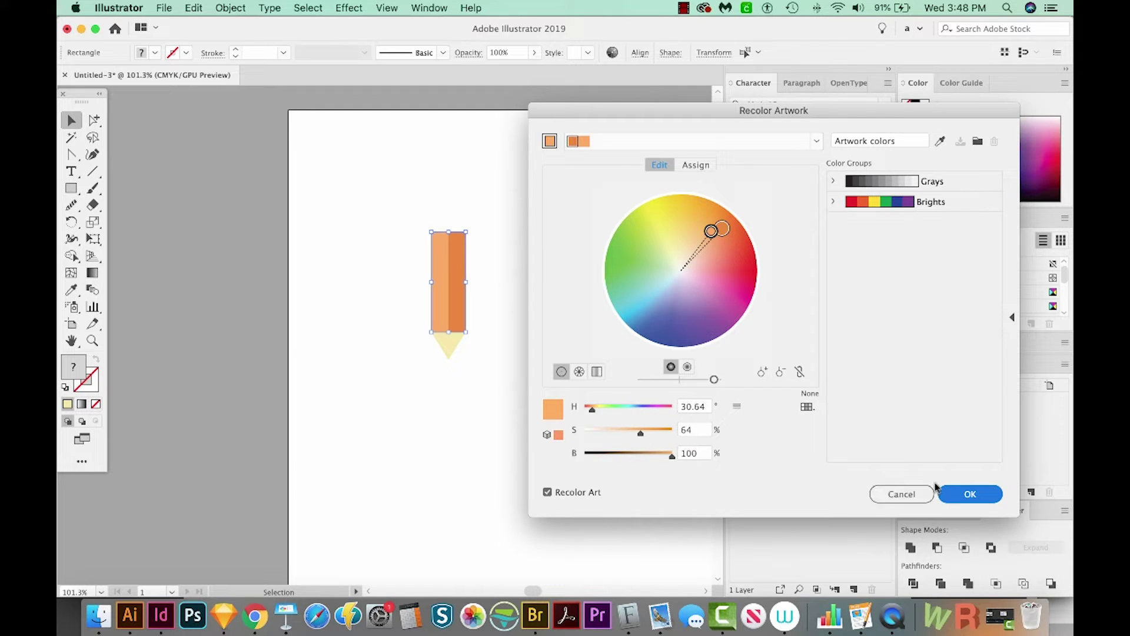
left_click(976, 498)
left_click(451, 353)
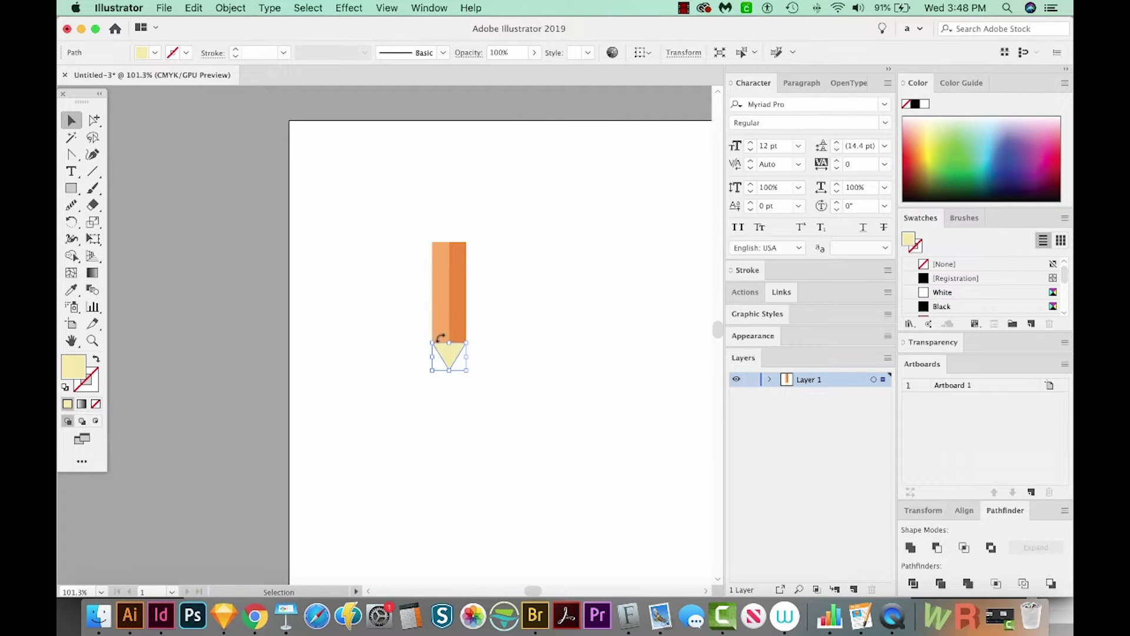
- Zoom in on the pencil tip and select the triangle with Direct Selection
left_click(465, 395)
key("z")
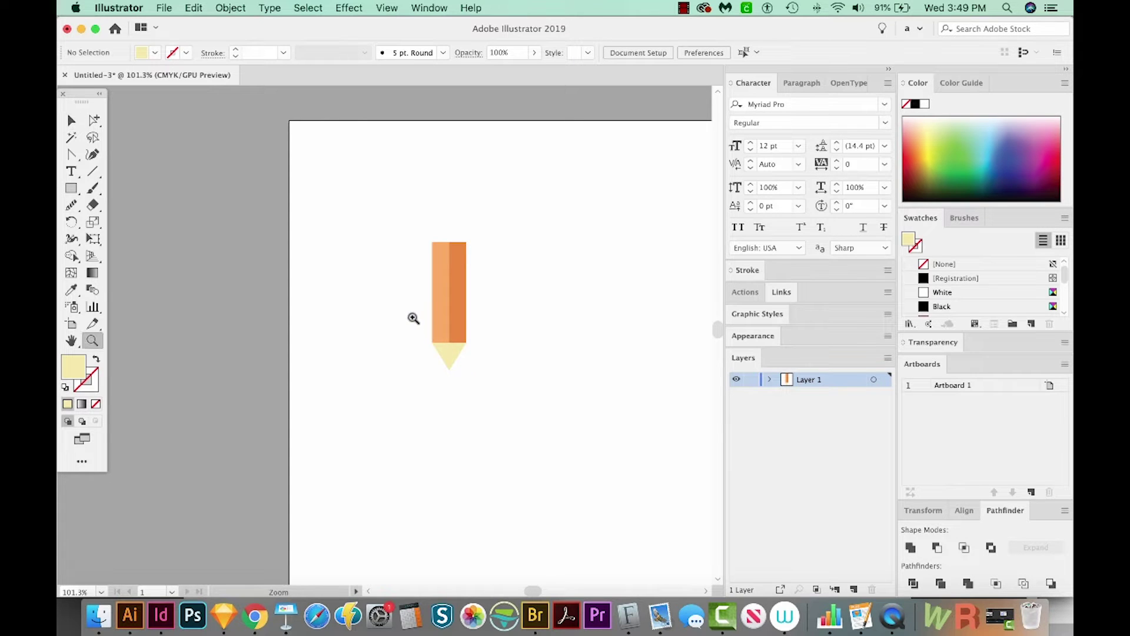
left_click_drag(414, 318, 505, 409)
left_click_drag(339, 384, 419, 475)
key("a")
left_click(427, 378)
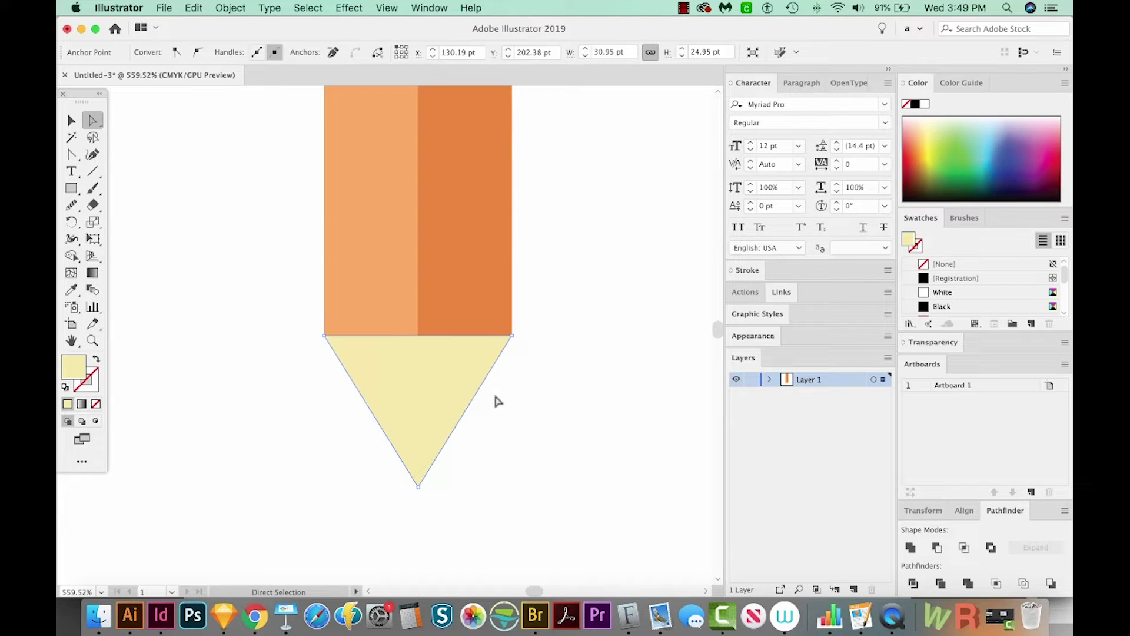
- Run Object > Path > Add Anchor Points twice on the tip triangle
left_click(230, 8)
mouse_move(239, 327)
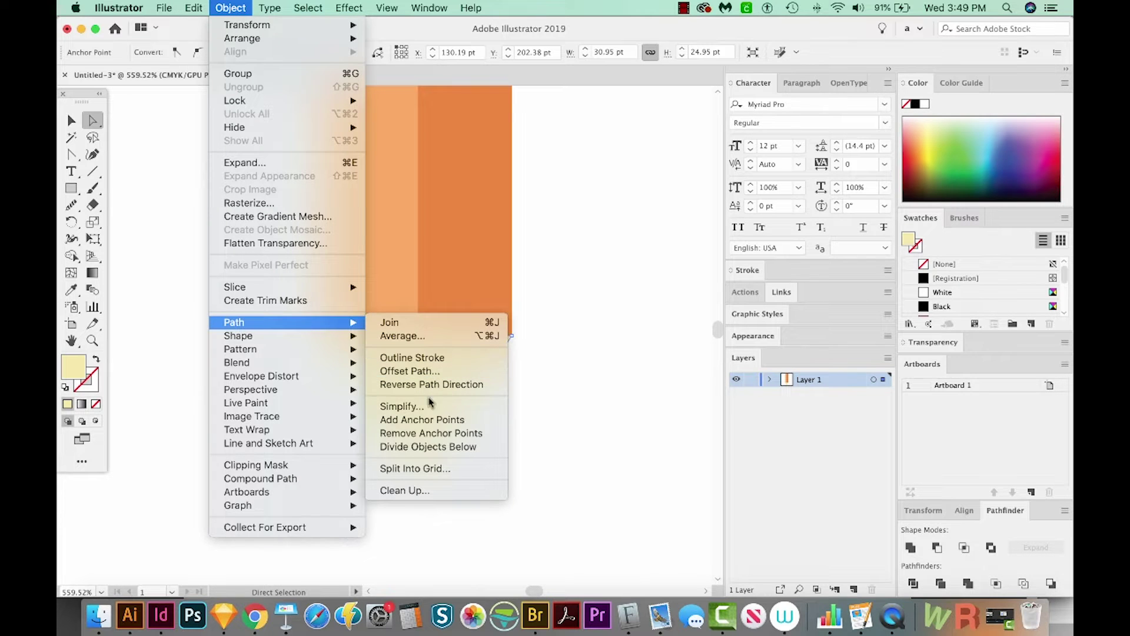
left_click(430, 419)
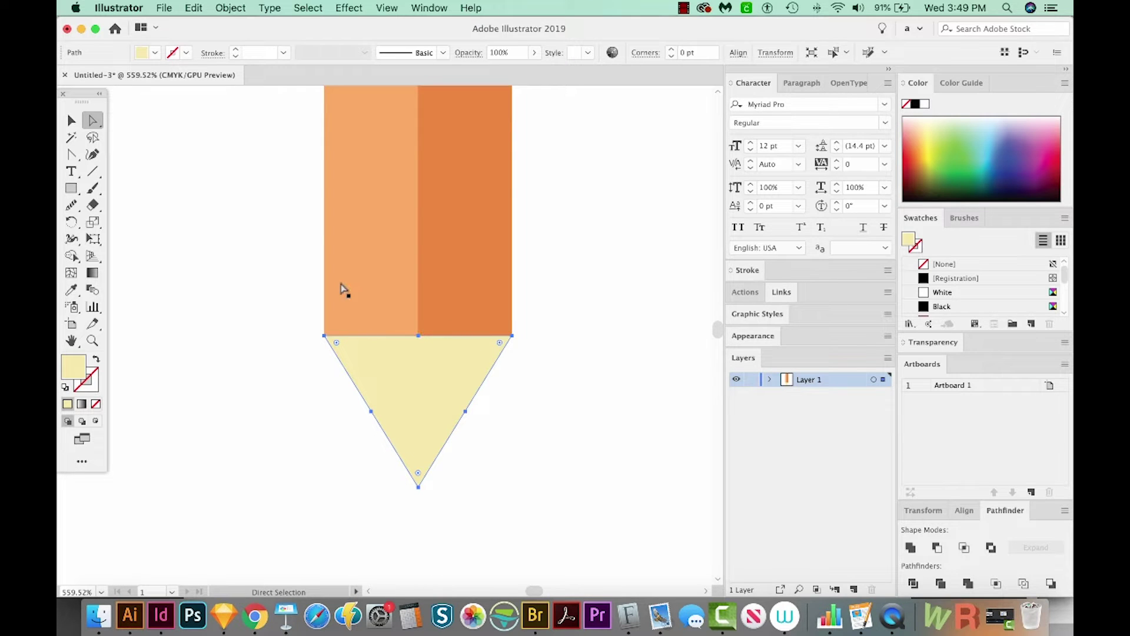
left_click(230, 8)
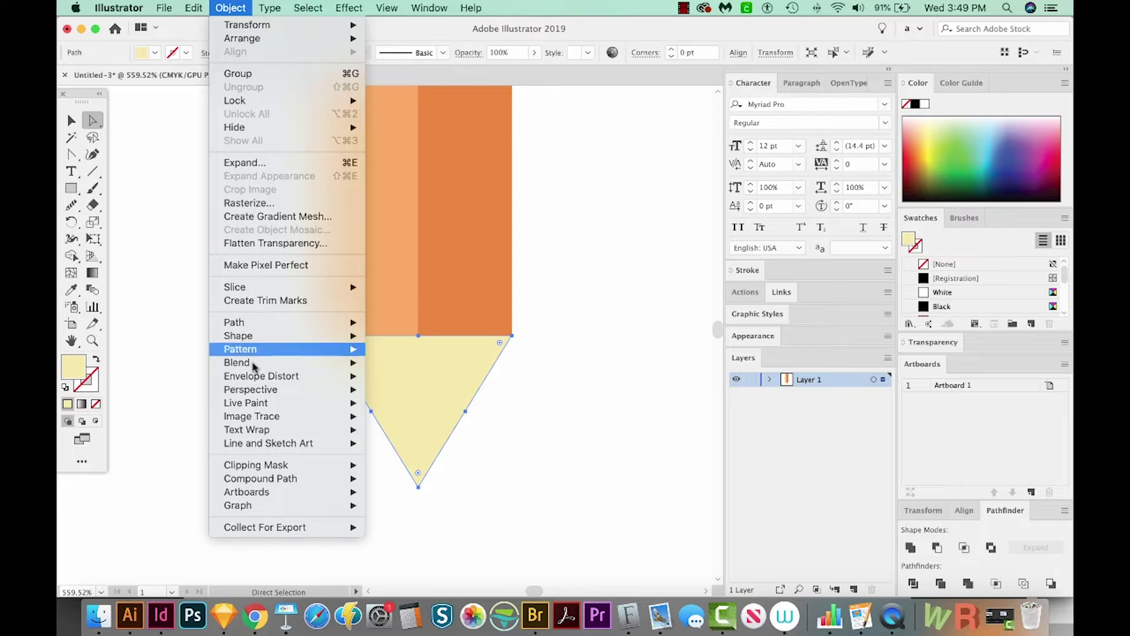
mouse_move(272, 331)
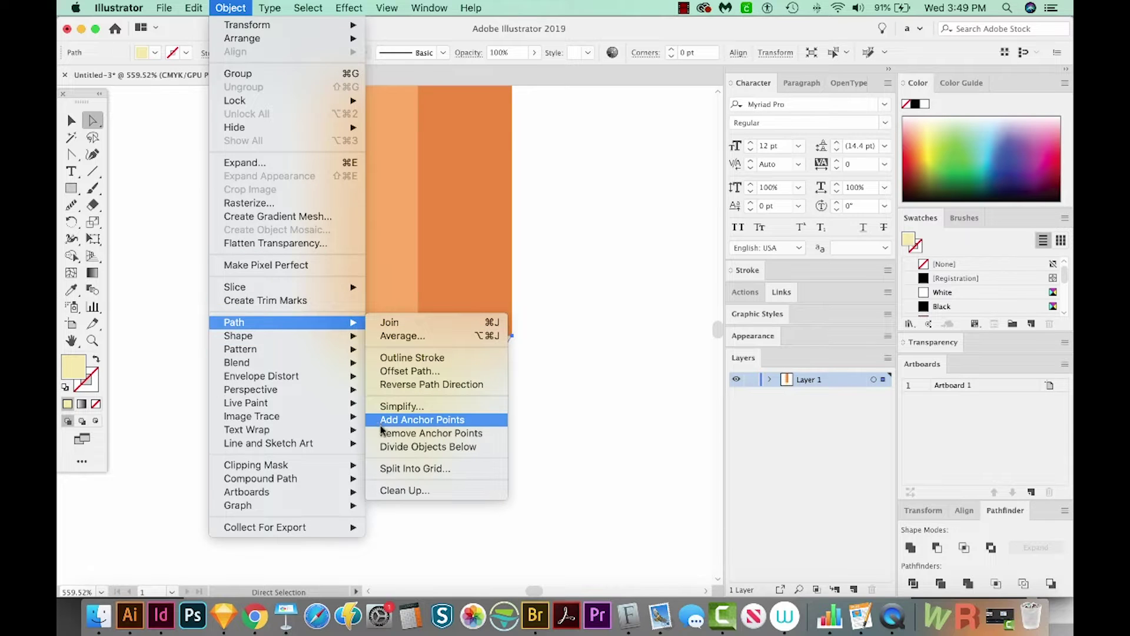
left_click(382, 423)
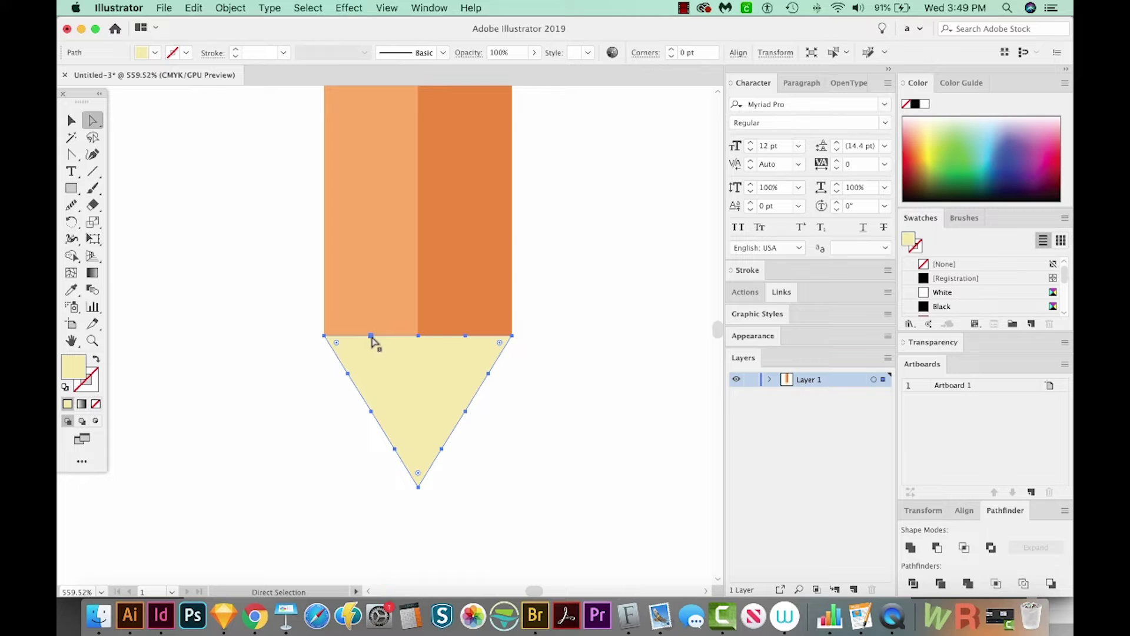
left_click(536, 375)
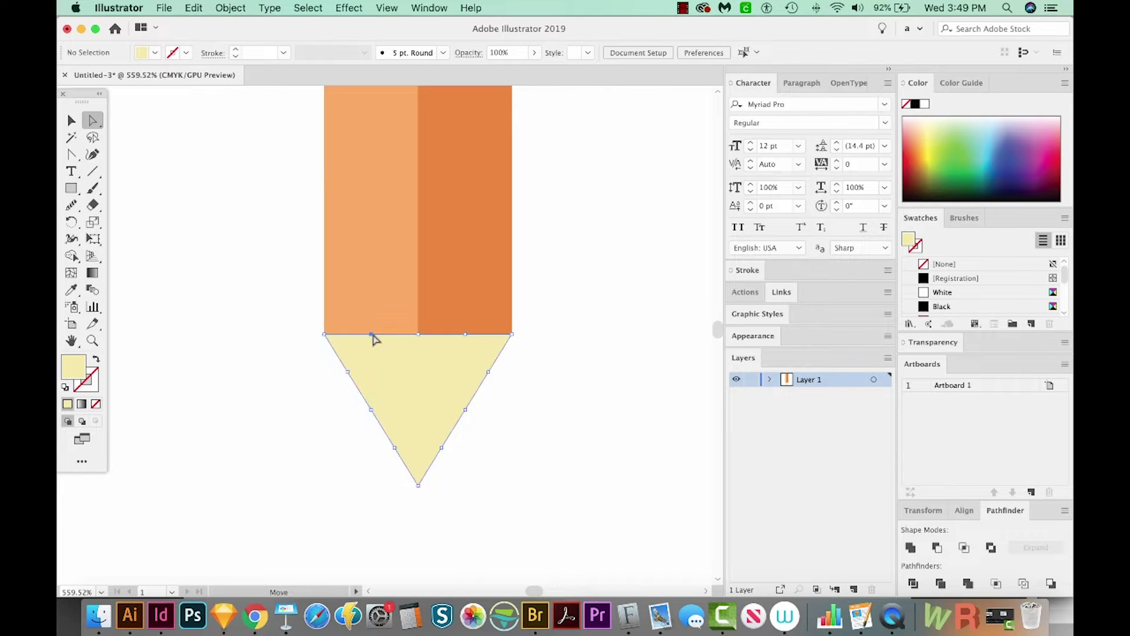
- Raise the tip's two top-edge anchors into the orange body to form a zigzag edge
left_click(371, 334)
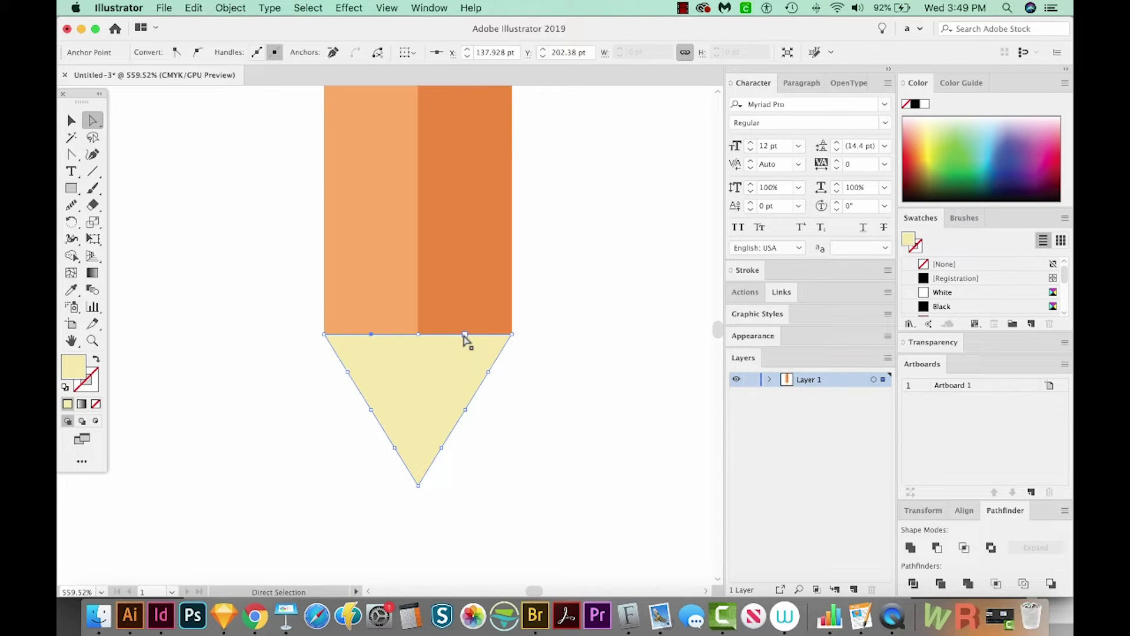
left_click(465, 335)
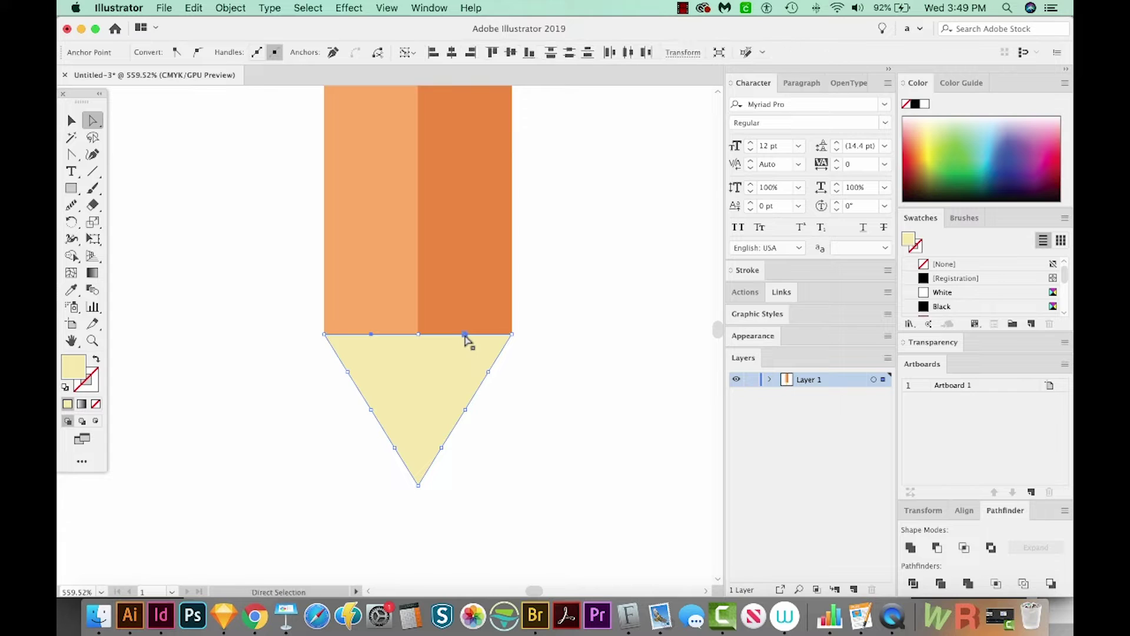
left_click_drag(465, 333, 467, 286)
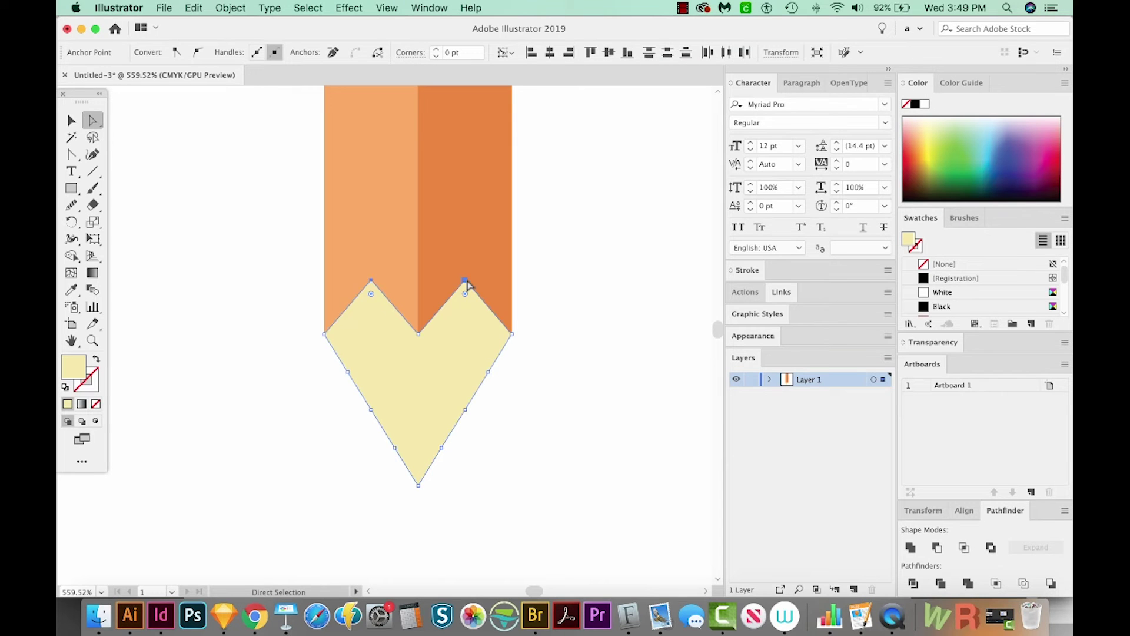
- Zoom out to 150%, recentre the whole pencil, and deselect it
scroll(459, 456, "up", 5)
scroll(459, 456, "left", 2)
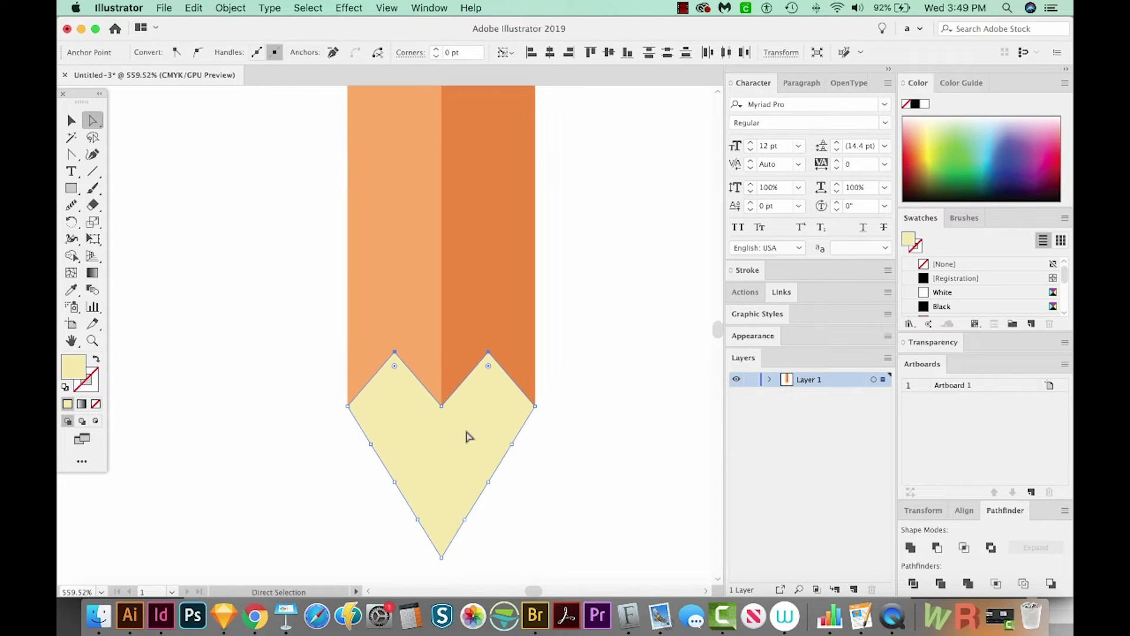
key("super+minus")
key("super+minus")
key("super+minus")
key("super+minus")
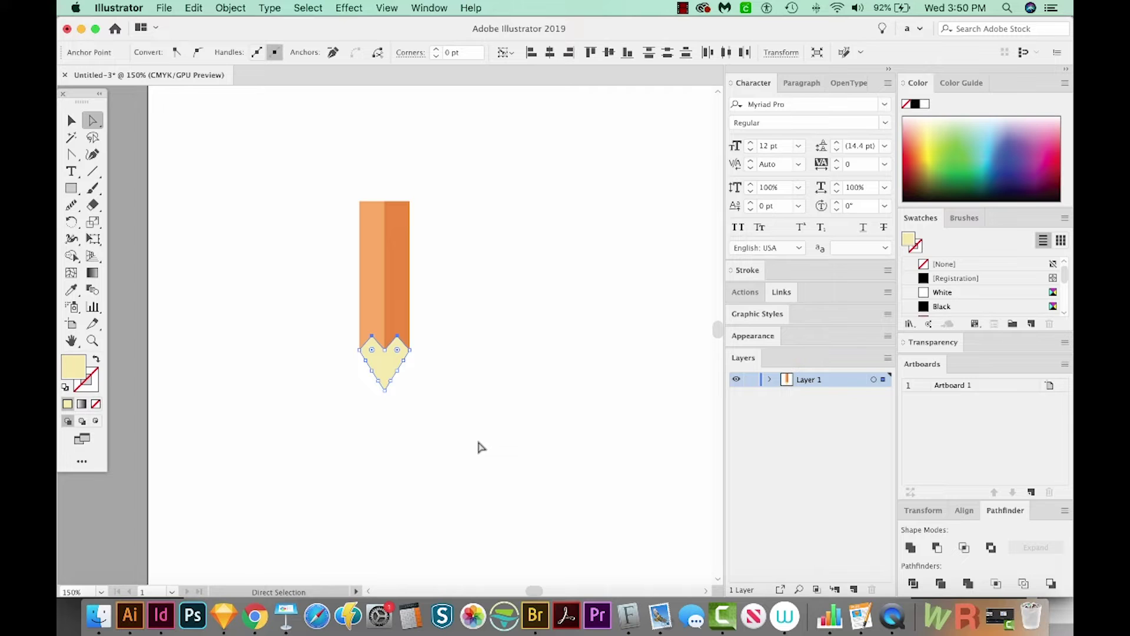
key("space")
mouse_move(401, 392)
left_mouse_down()
mouse_move(439, 452)
mouse_move(485, 483)
left_mouse_up()
key("v")
left_click(477, 466)
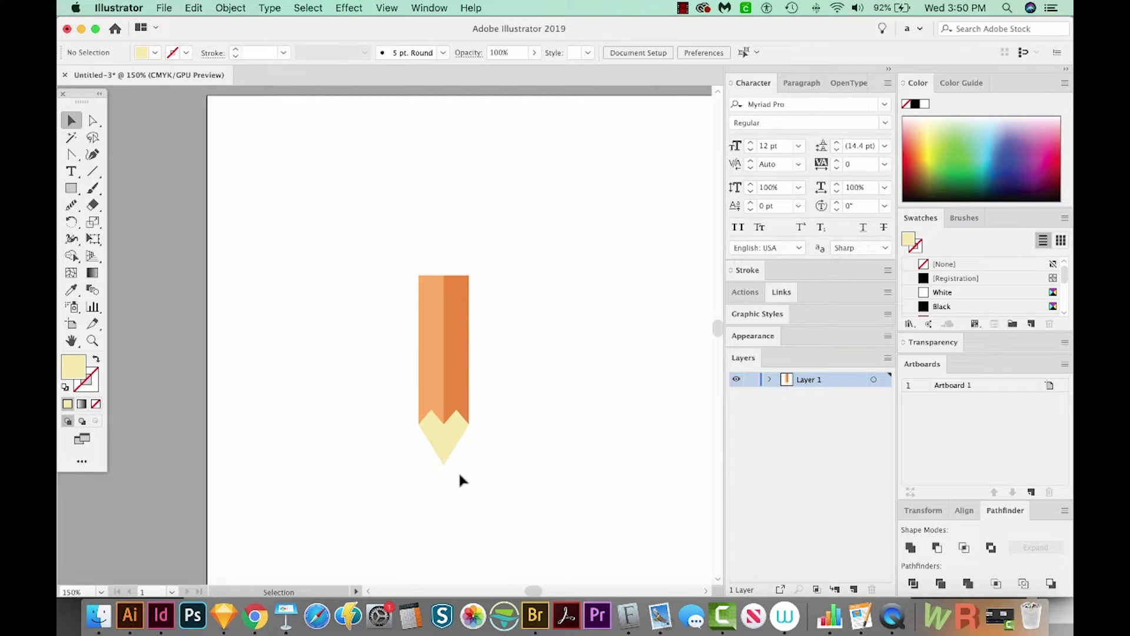
- Draw a small black square with no outline just below the pencil tip
key("m")
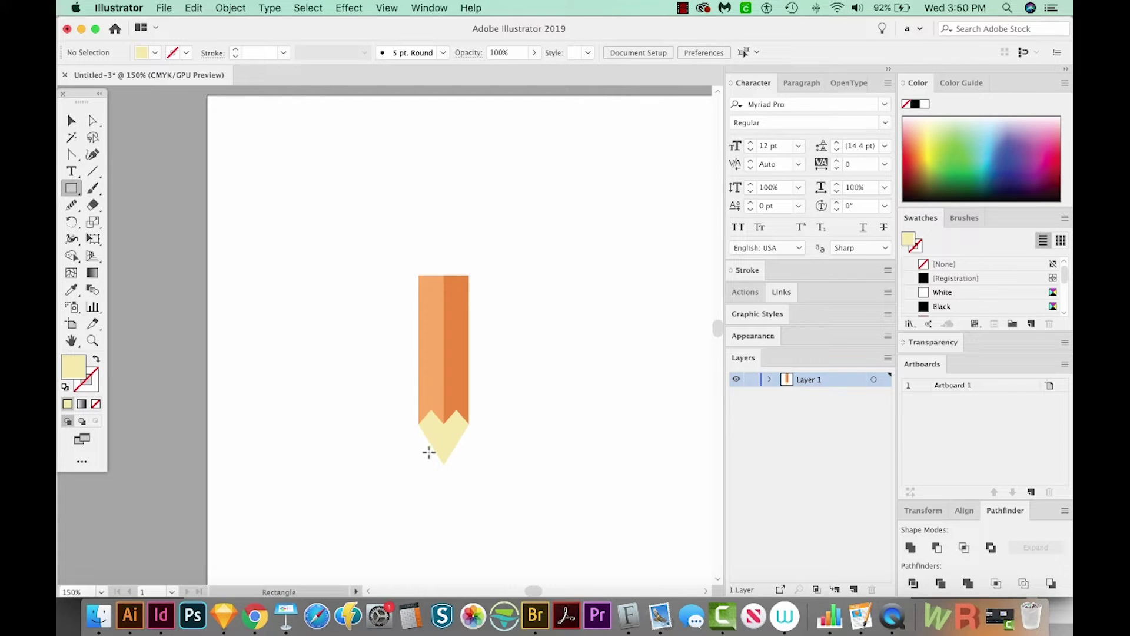
left_click_drag(428, 453, 460, 482)
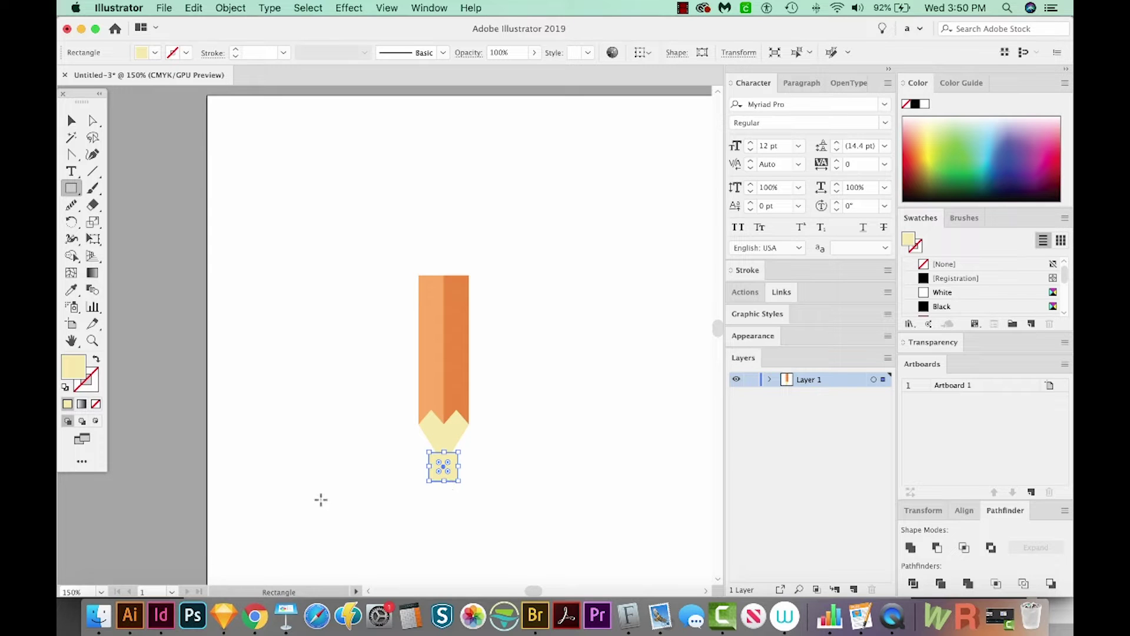
key("d")
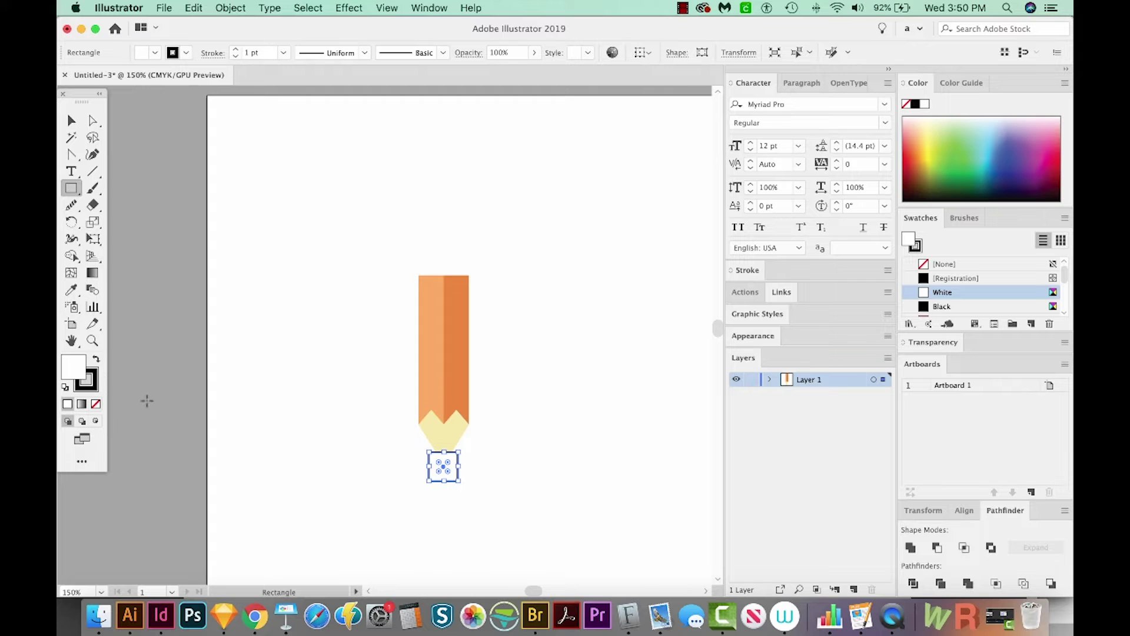
left_click(95, 360)
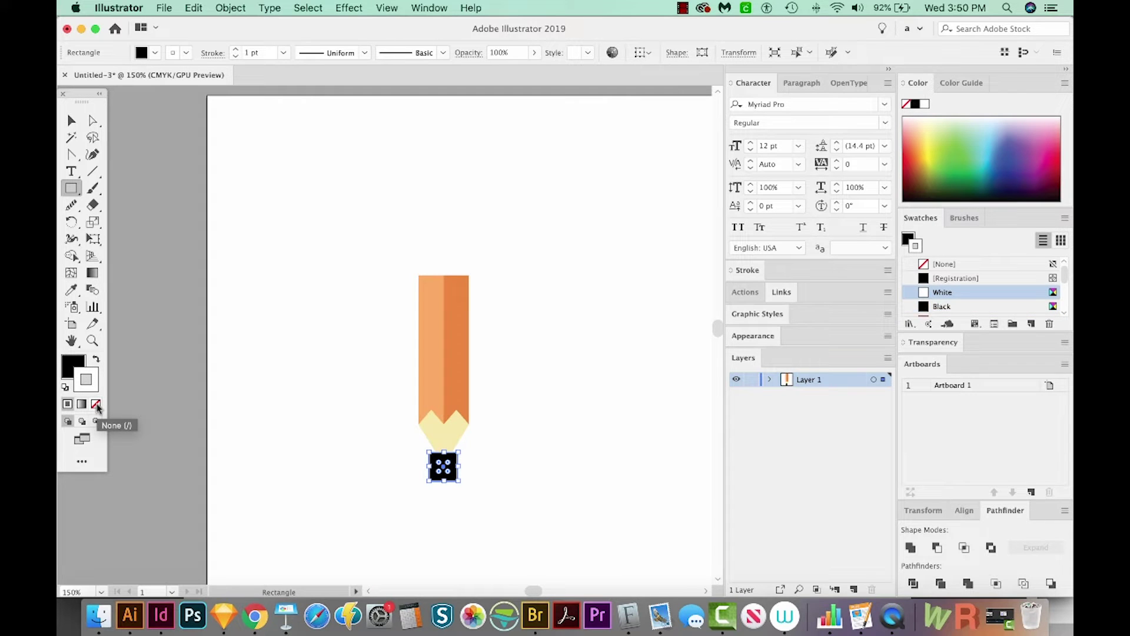
left_click(97, 405)
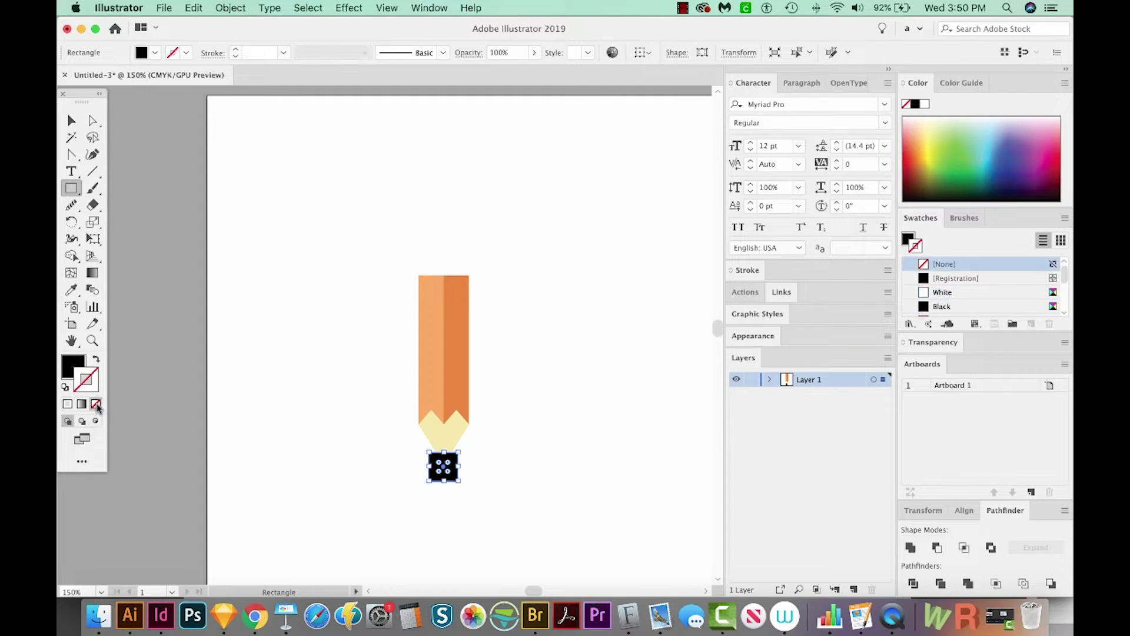
left_click(75, 368)
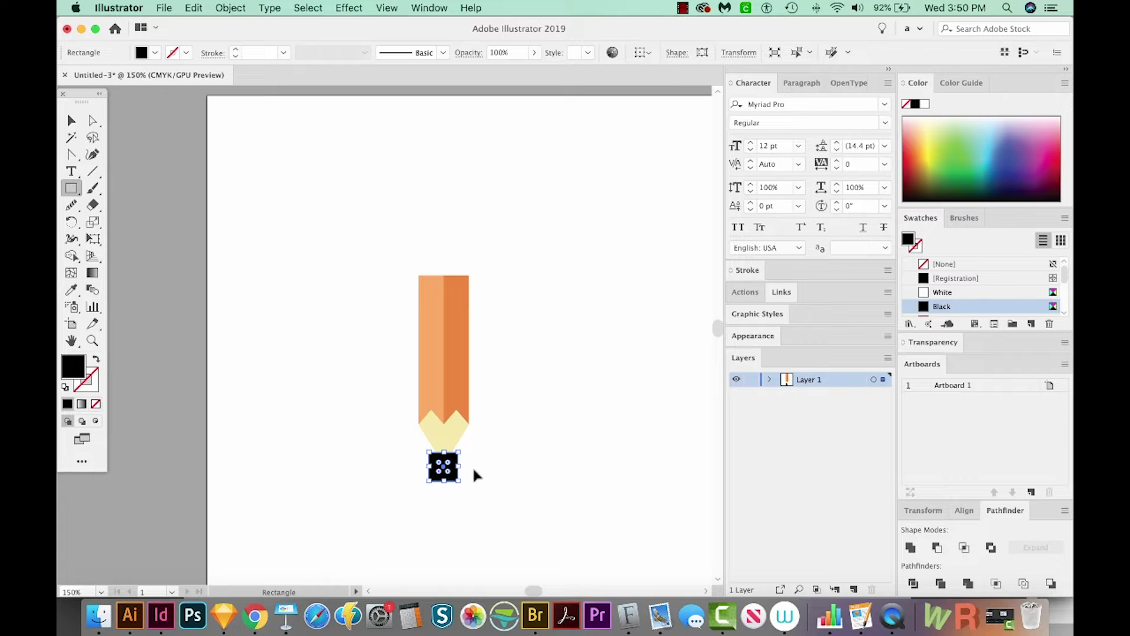
- With the square and cream tip selected, delete the excess black with Shape Builder, leaving a point
key("v")
scroll(468, 436, "right", 1)
left_click(447, 440, "shift")
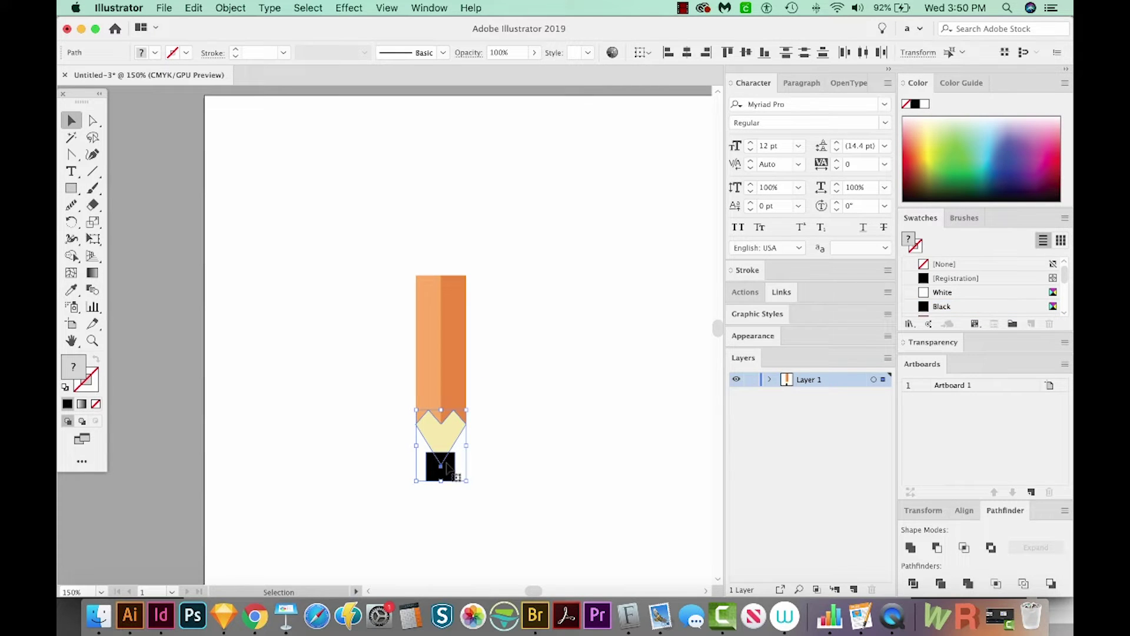
scroll(444, 469, "left", 1)
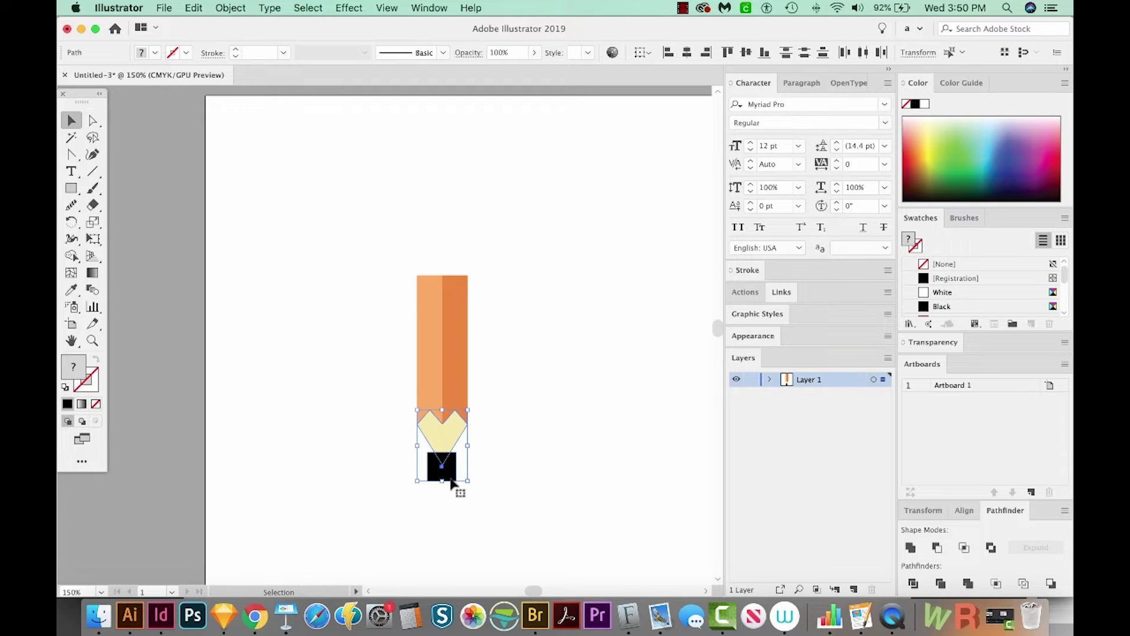
key("shift+m")
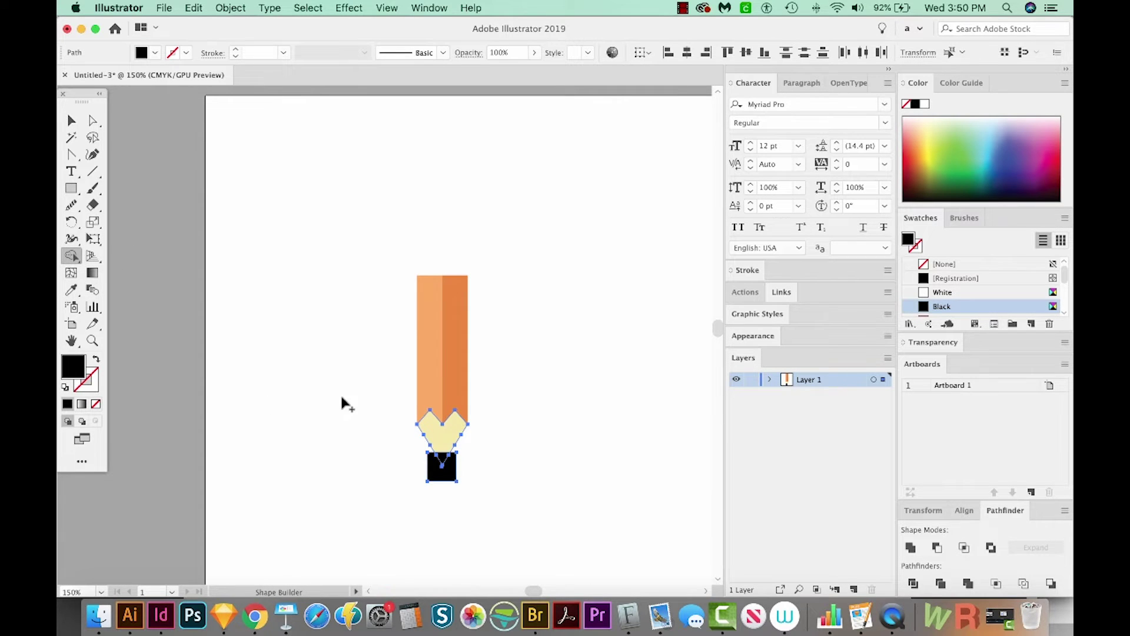
left_click(433, 473, "alt")
key("v")
left_click(444, 478)
mouse_move(482, 497)
left_mouse_down()
mouse_move(475, 521)
mouse_move(500, 518)
left_mouse_up()
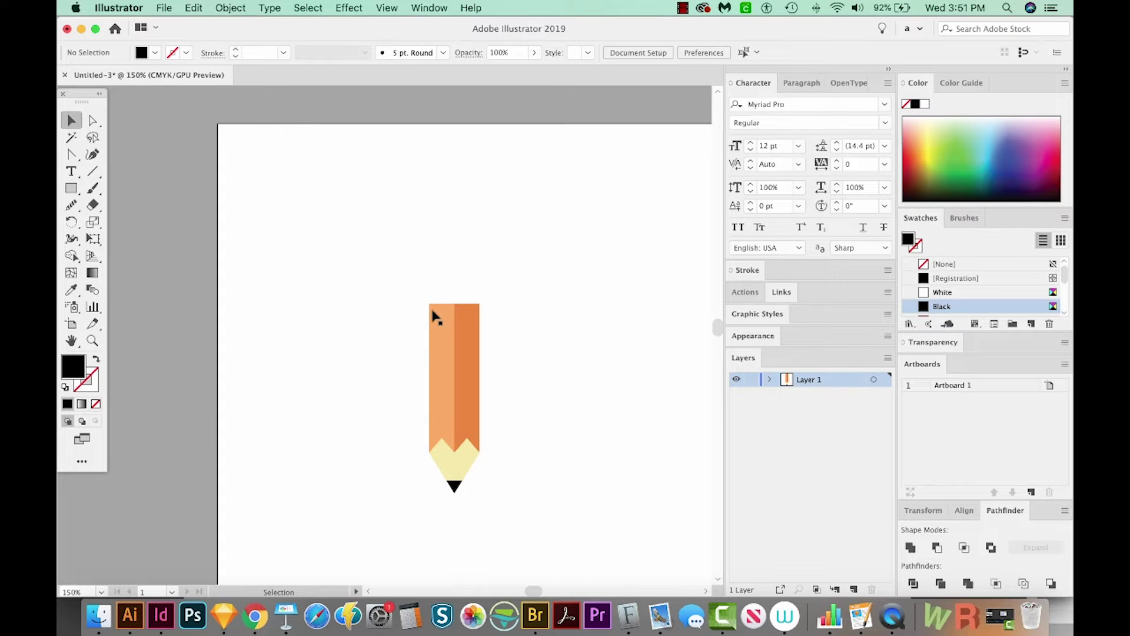
key("m")
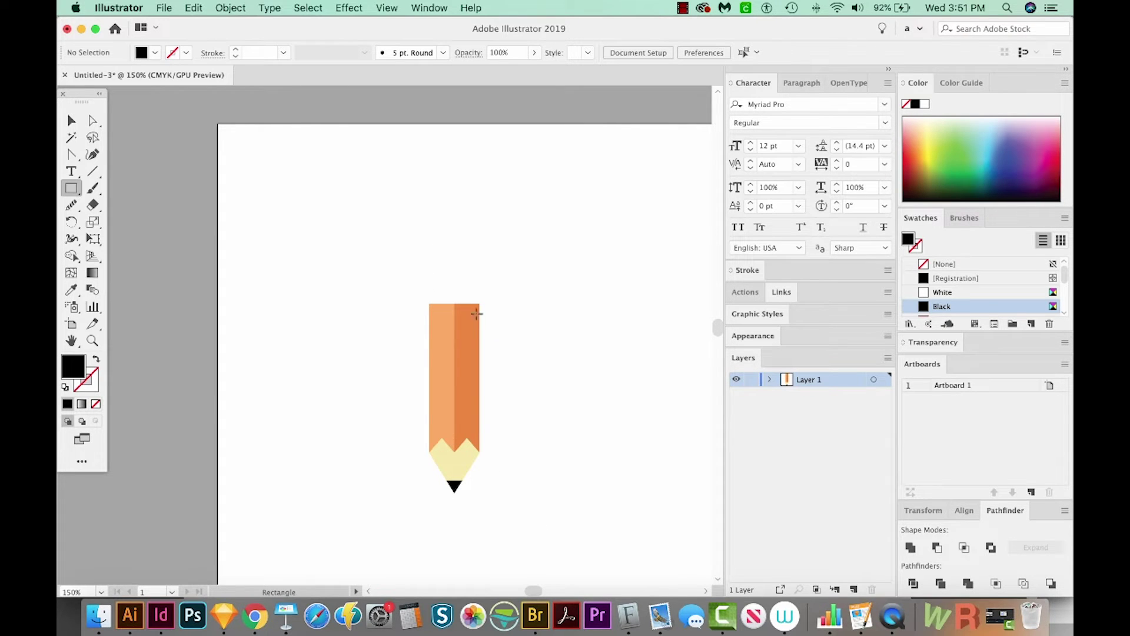
- Draw a rectangle across the pencil top and fill it grey #969595
left_click_drag(429, 303, 480, 279)
left_click_drag(480, 278, 482, 278)
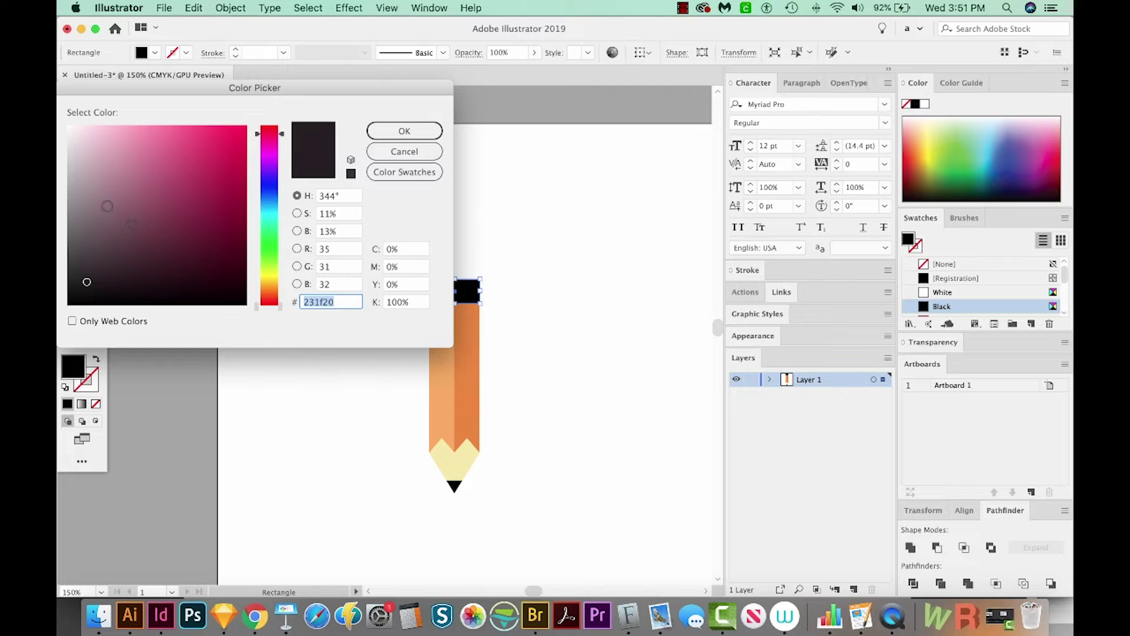
left_click_drag(77, 215, 71, 201)
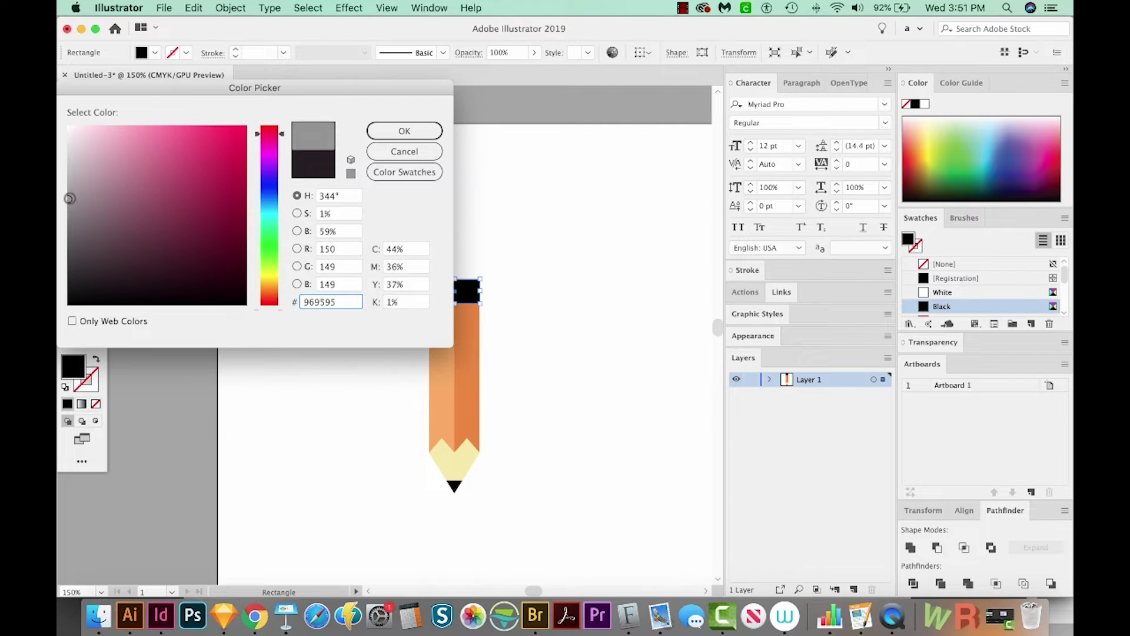
left_click(384, 132)
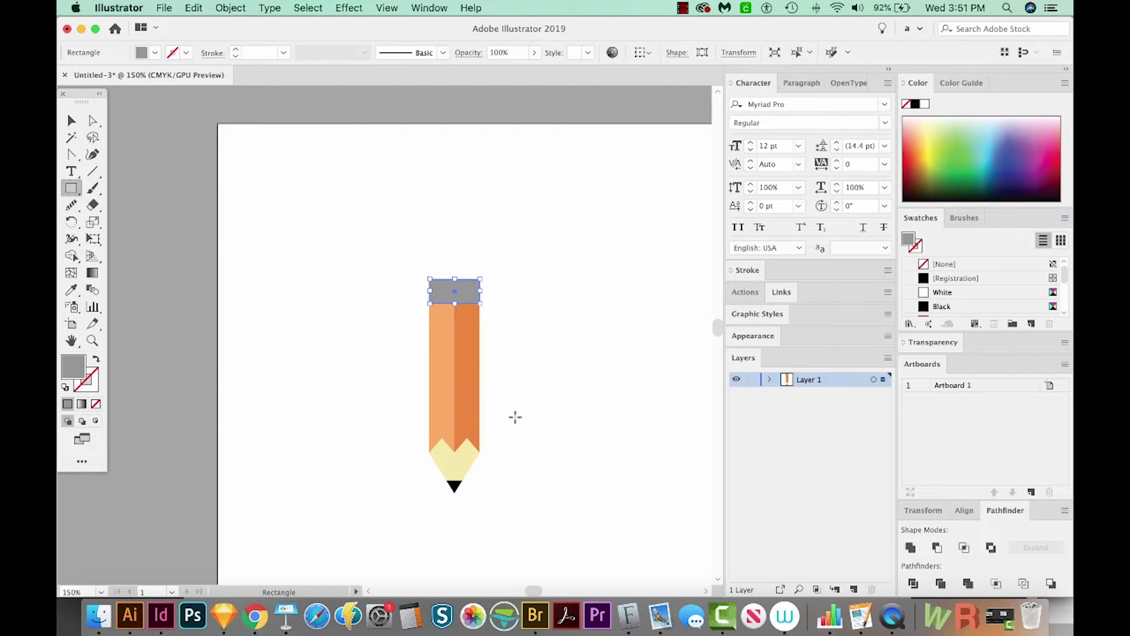
- Select the grey band and switch between its corner-rounding widgets and resize handles
key("v")
left_click(558, 446)
scroll(556, 441, "left", 2)
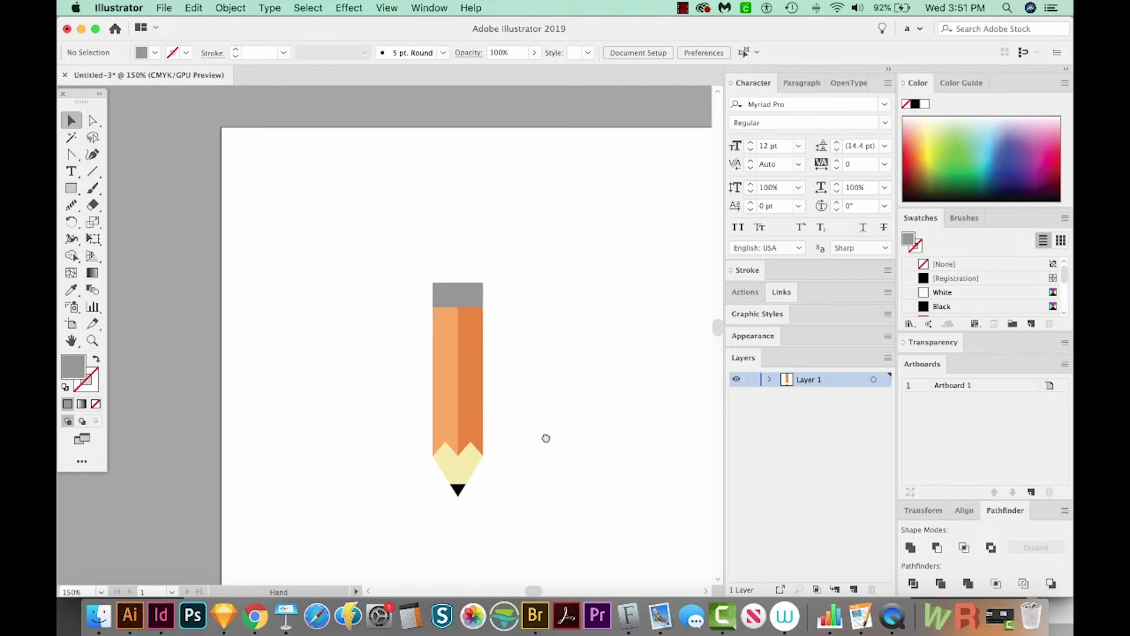
left_click(475, 303)
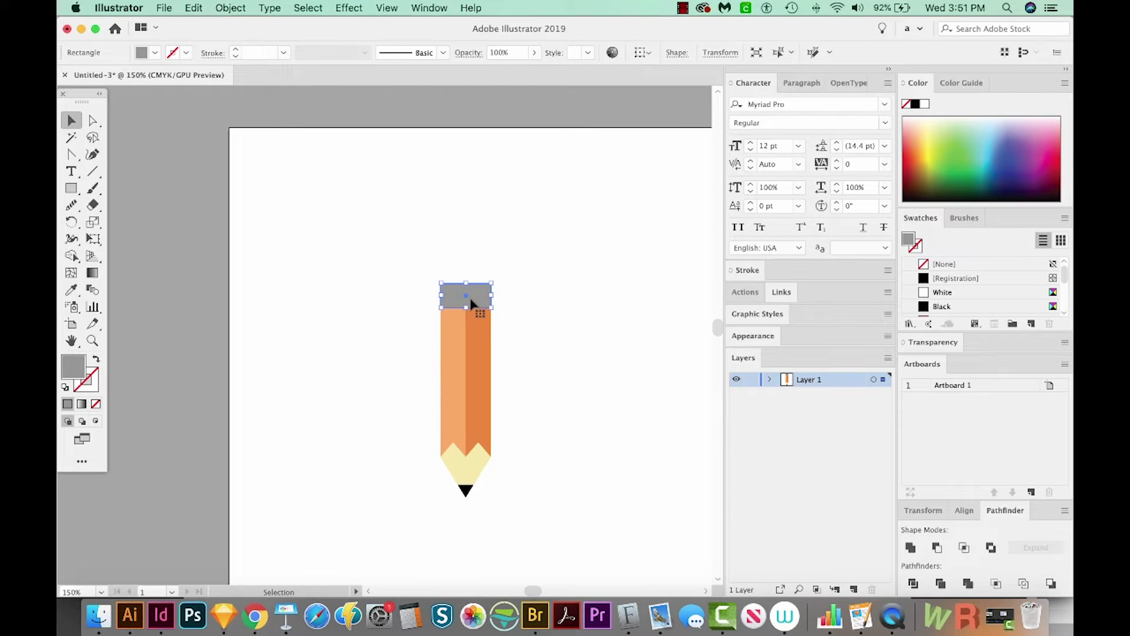
key("a")
key("v")
key("a")
key("v")
scroll(488, 307, "left", 1)
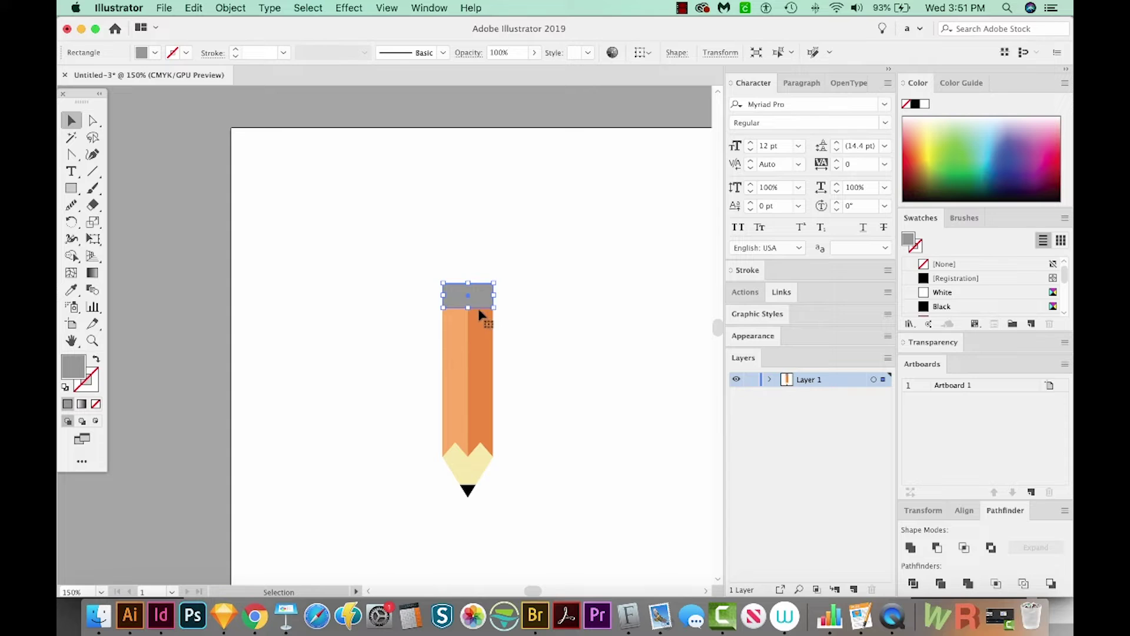
- Copy the grey band upward and fill the copy light pink
left_click_drag(469, 306, 475, 249)
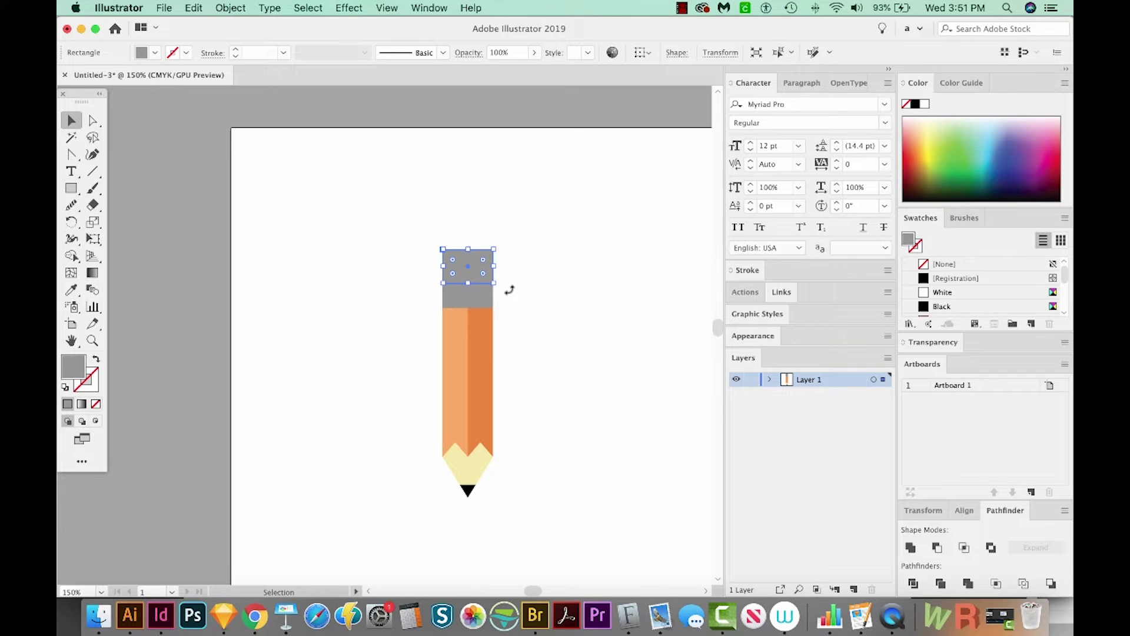
left_click(1054, 126)
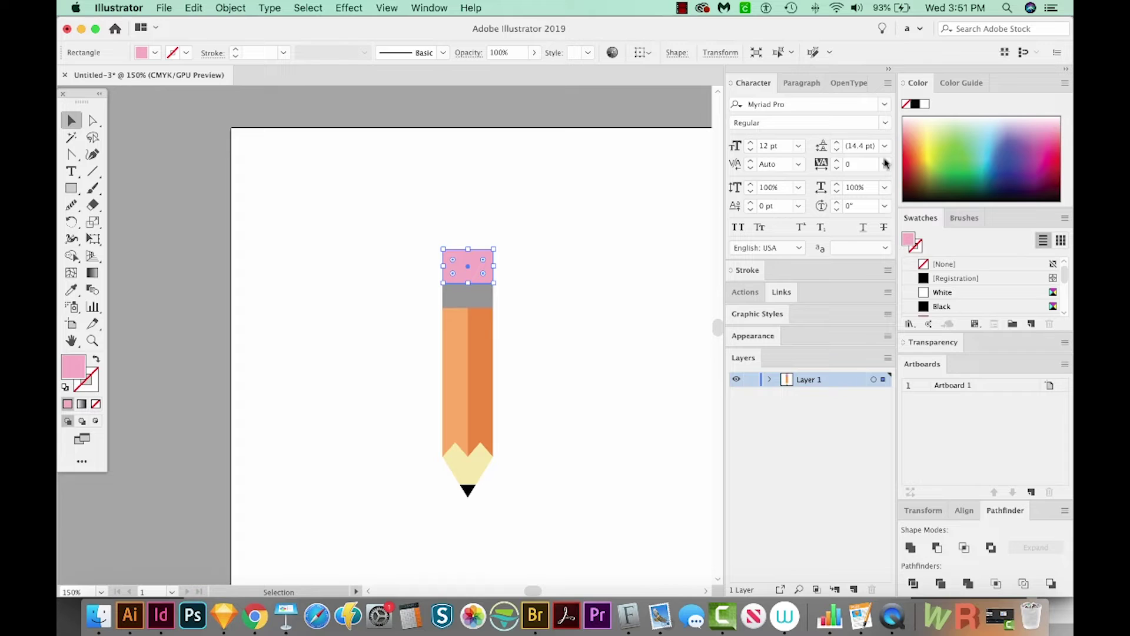
left_click(575, 312)
left_click(452, 268)
left_click(523, 295)
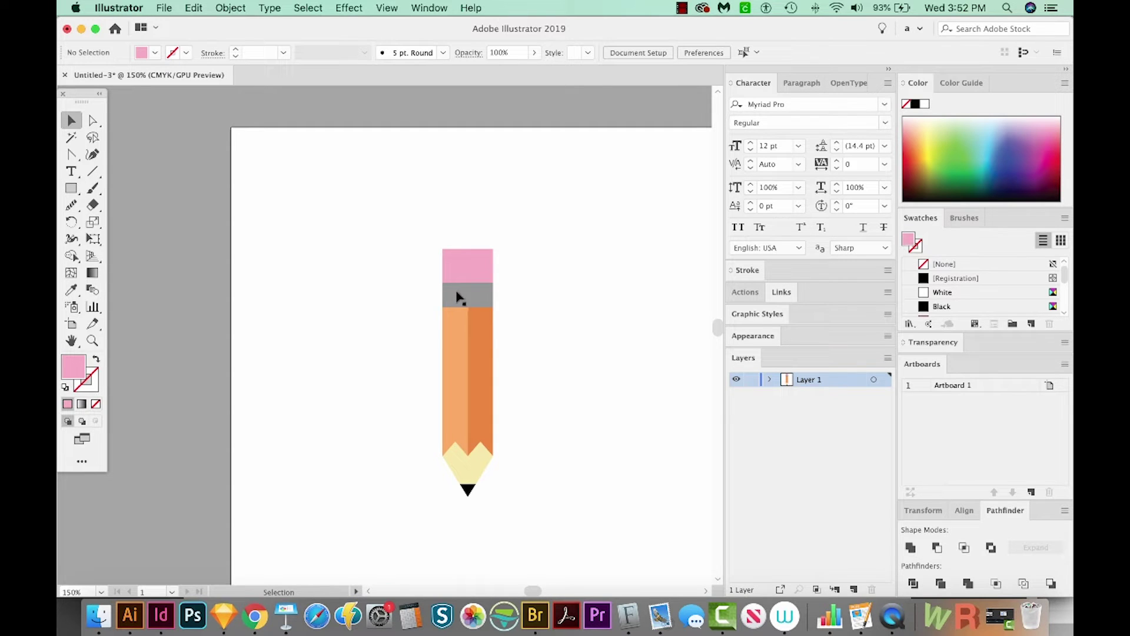
- Round the pink eraser's two top corners with live corner widgets
key("a")
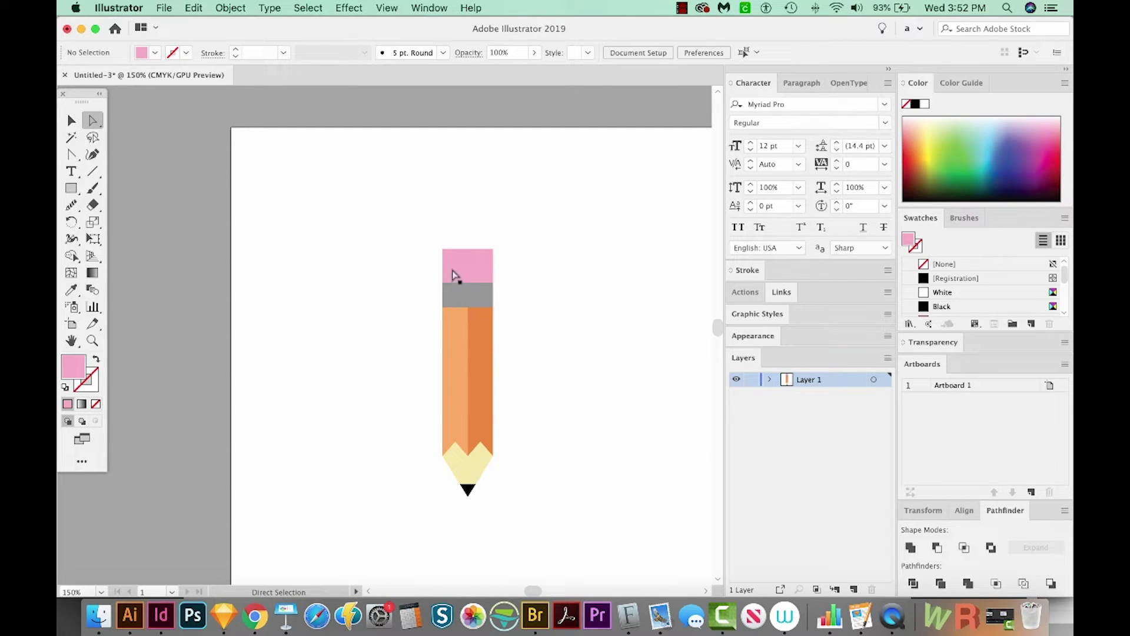
mouse_move(433, 230)
left_mouse_down()
mouse_move(461, 256)
mouse_move(502, 263)
left_mouse_up()
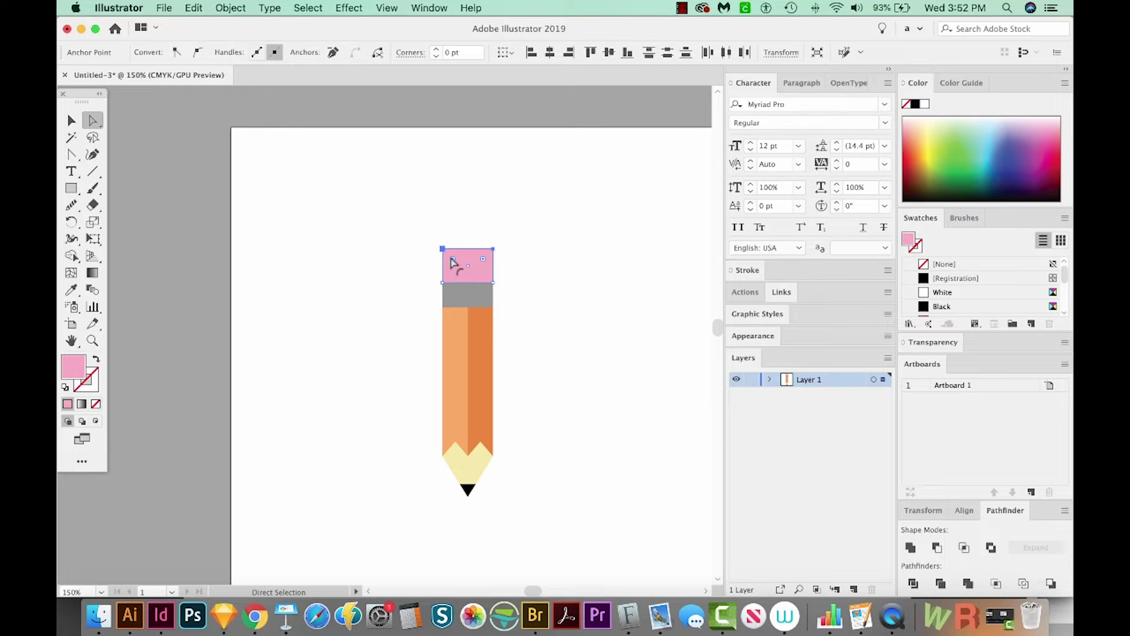
left_click_drag(453, 262, 455, 272)
key("v")
left_click(541, 338)
scroll(547, 265, "down", 1)
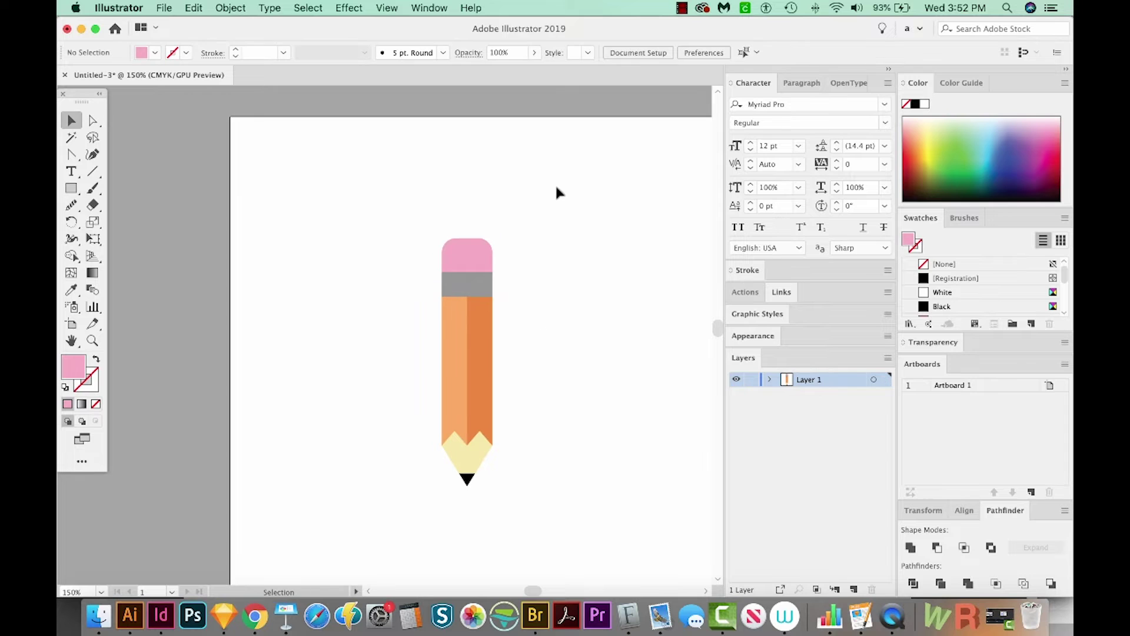
- Select and group all the pencil parts, then move the pencil near the page centre
left_click_drag(394, 462, 380, 493)
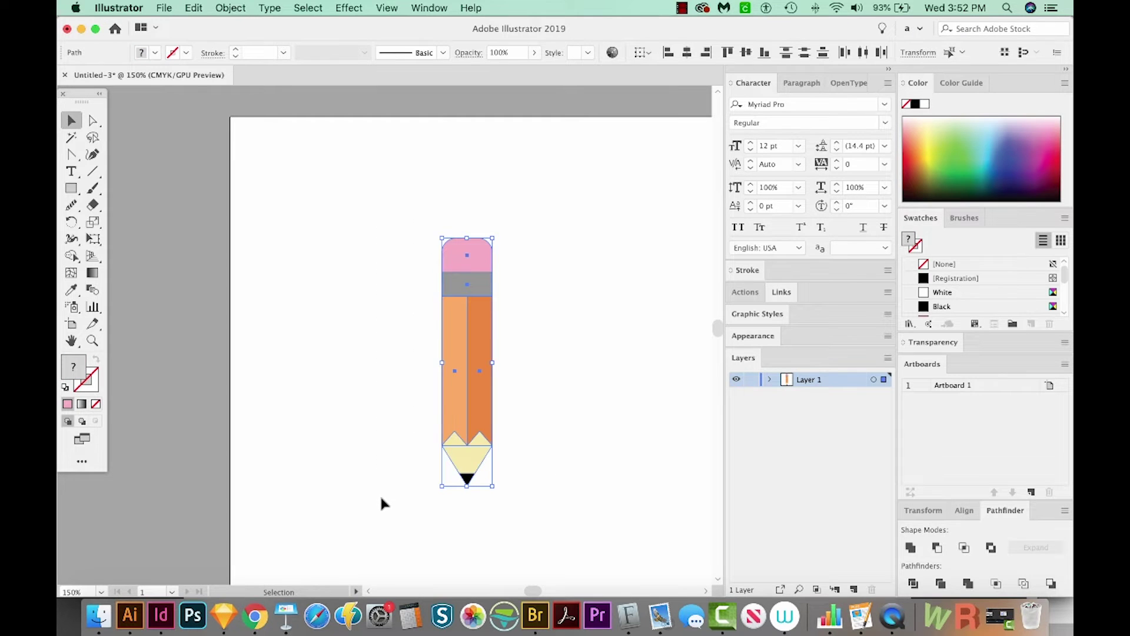
key("v")
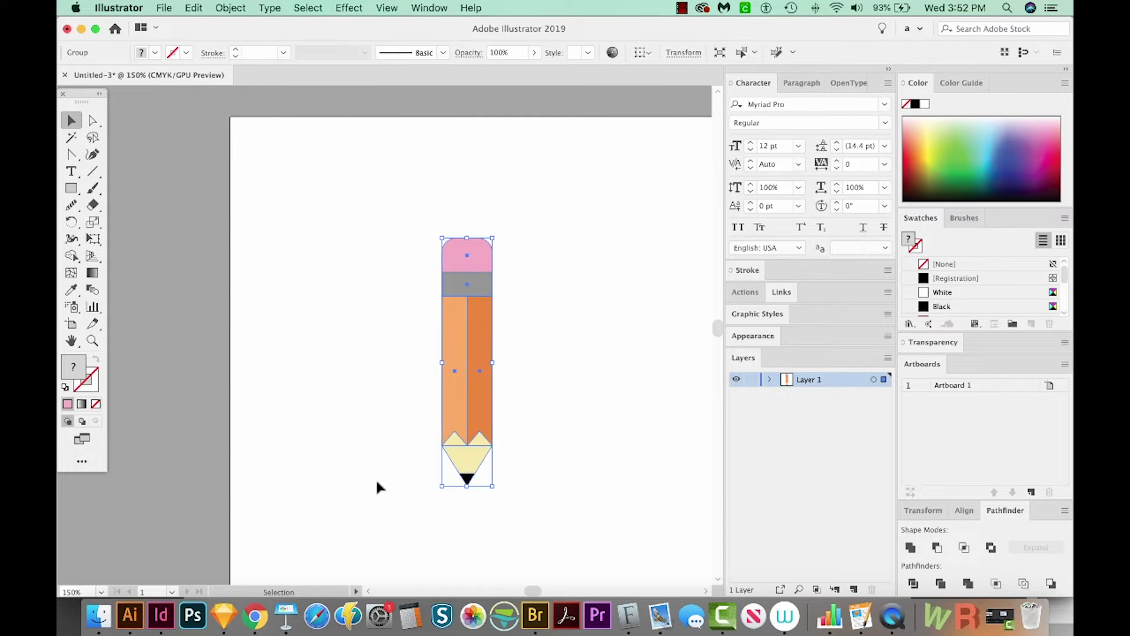
mouse_move(489, 411)
left_mouse_down()
mouse_move(655, 374)
mouse_move(516, 345)
mouse_move(375, 345)
mouse_move(535, 366)
mouse_move(422, 403)
left_mouse_up()
left_click(443, 419)
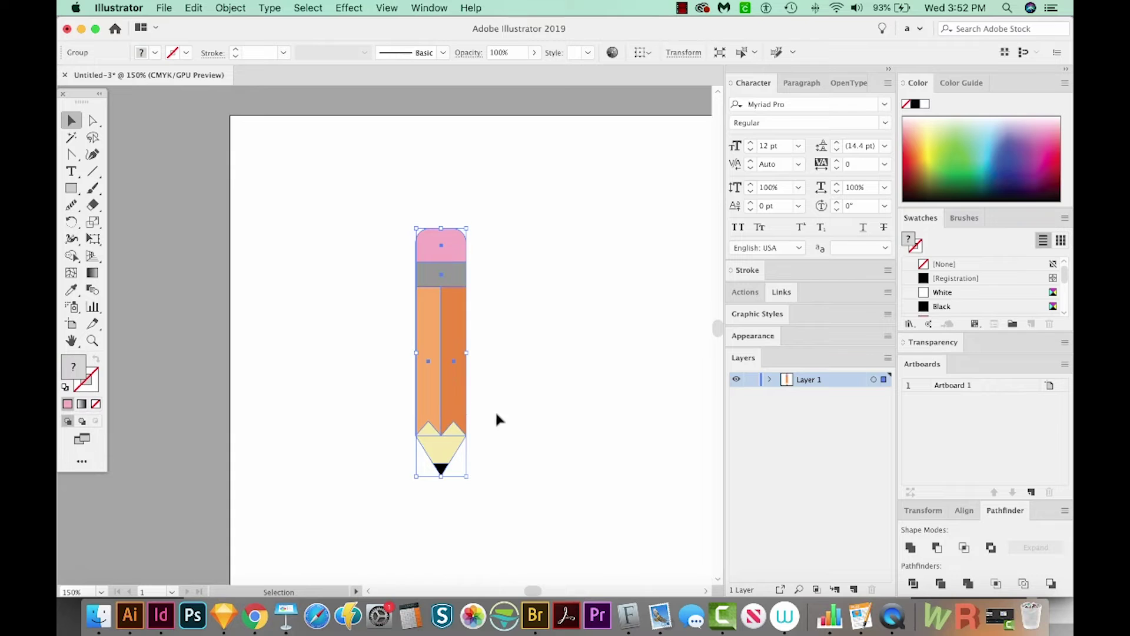
scroll(411, 354, "down", 2)
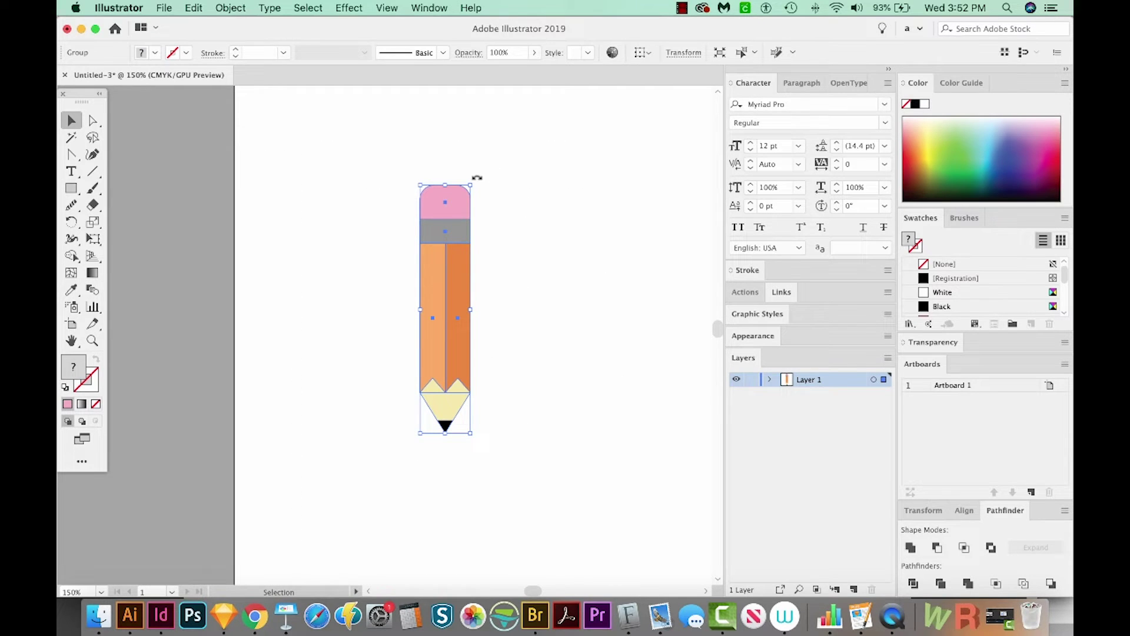
- Rotate the pencil to a 45° diagonal and draw a wide rectangle below it
left_click_drag(476, 177, 527, 225)
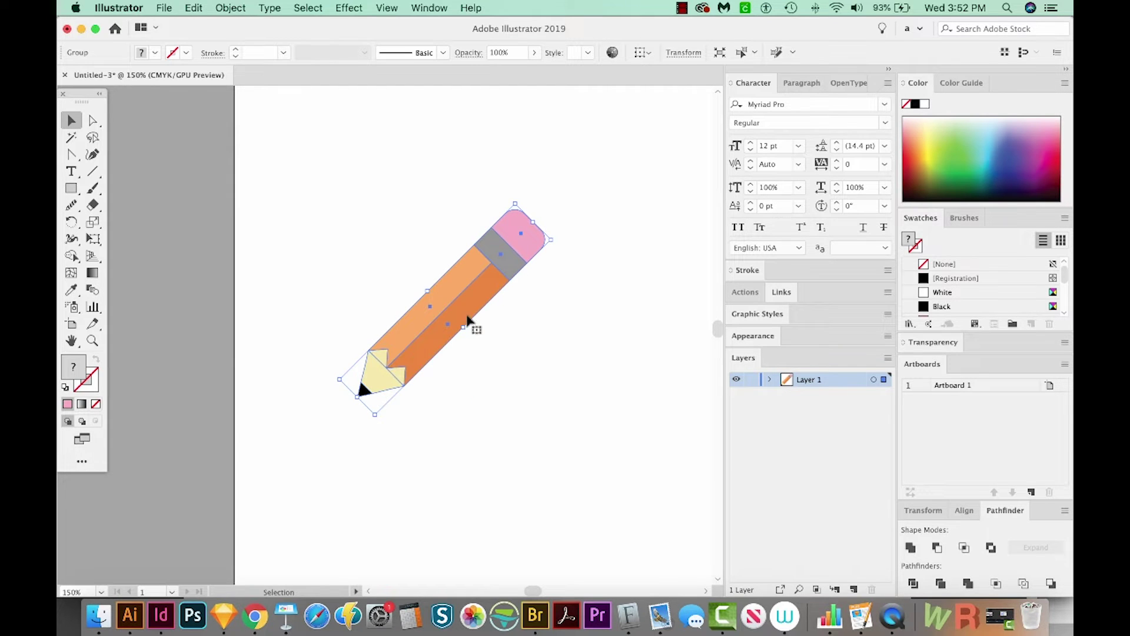
mouse_move(441, 346)
left_mouse_down()
mouse_move(436, 290)
mouse_move(421, 282)
left_mouse_up()
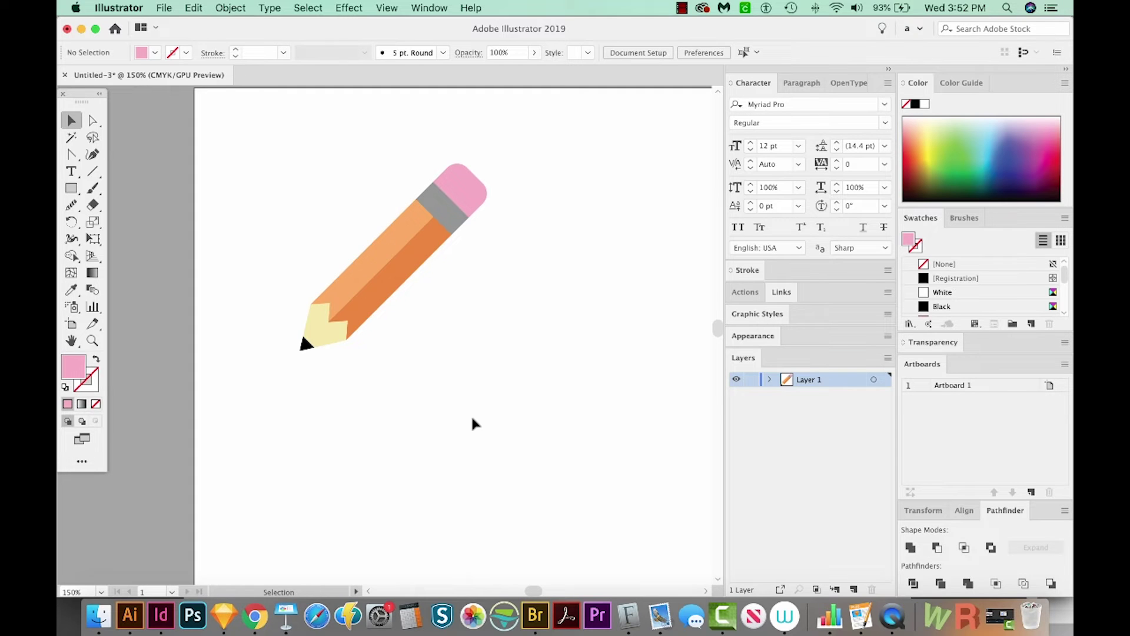
scroll(472, 418, "down", 3)
scroll(472, 418, "right", 2)
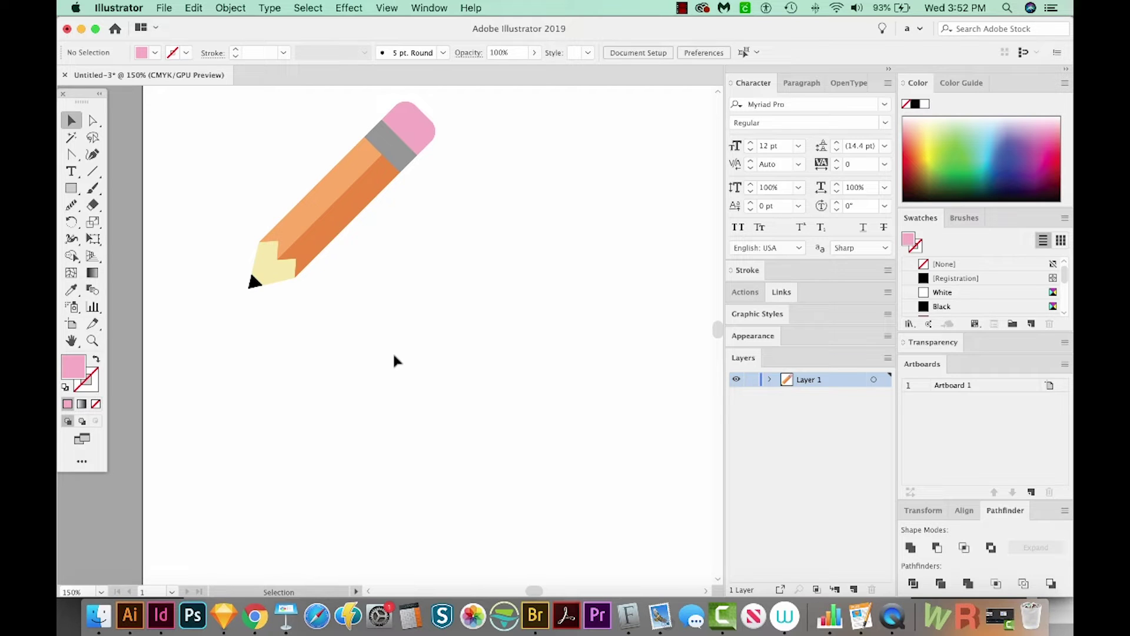
key("m")
left_click_drag(287, 368, 552, 438)
- Finish the wide rectangle and colour it a deep red
key("space")
left_click_drag(514, 490, 534, 449)
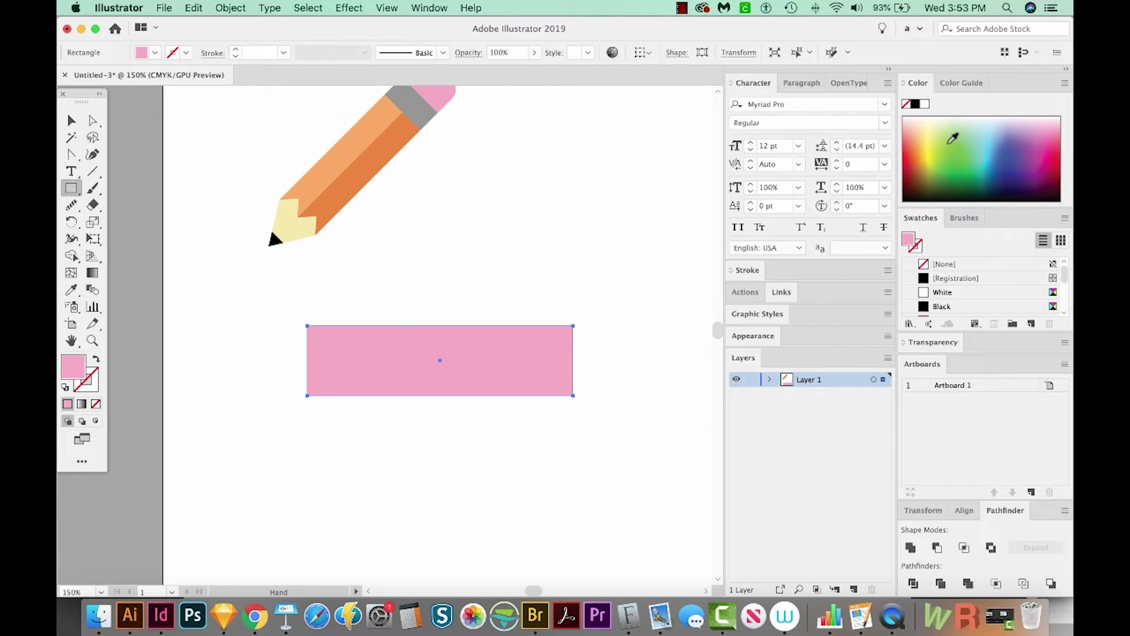
left_click(917, 153)
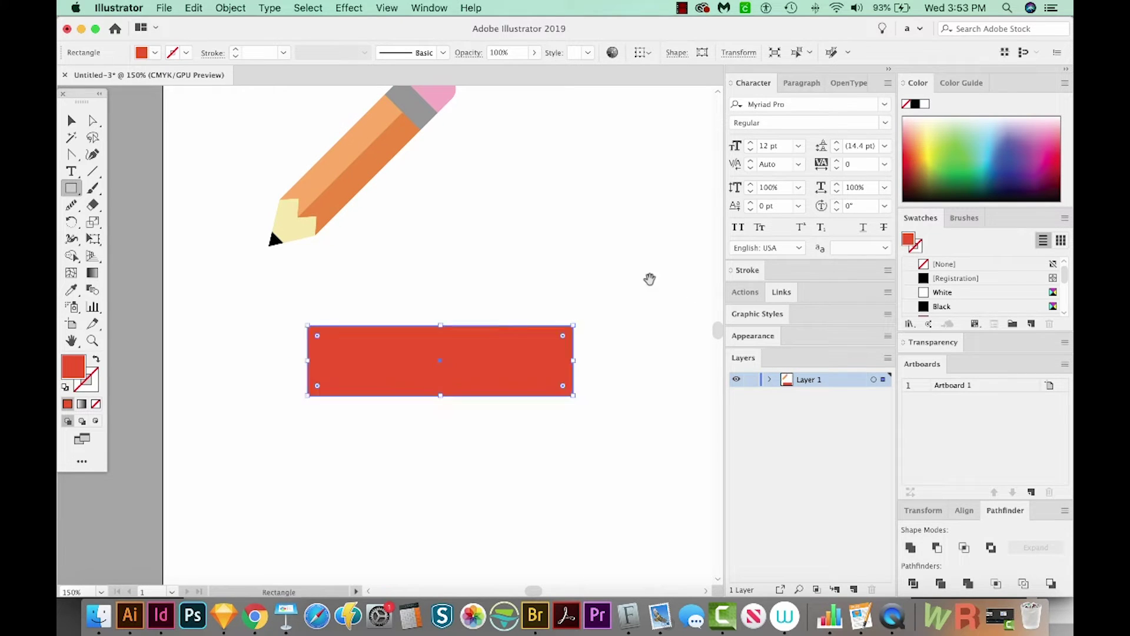
left_click_drag(567, 359, 568, 375)
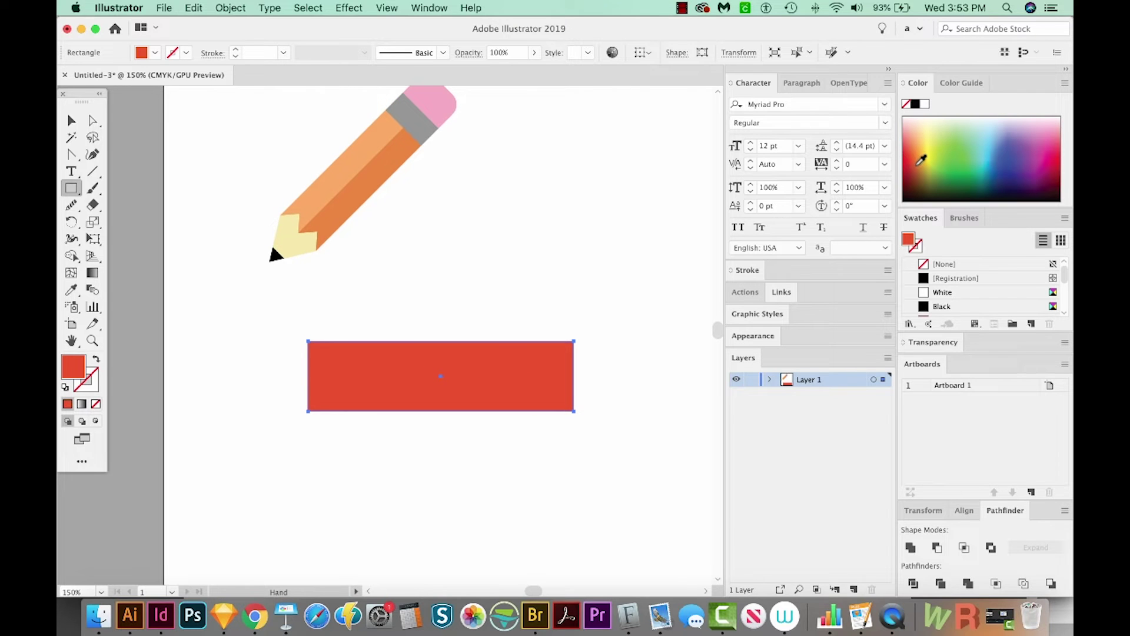
left_click(910, 168)
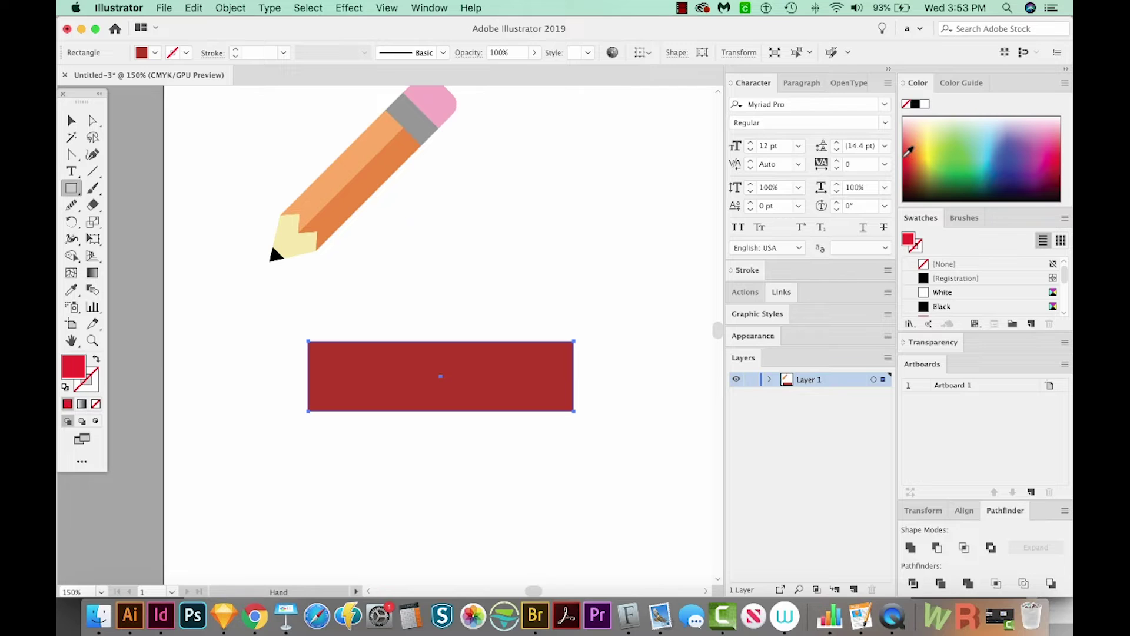
- Alt-drag a copy of the red rectangle straight down and colour it green
key("v")
left_click(469, 333)
scroll(470, 333, "down", 2)
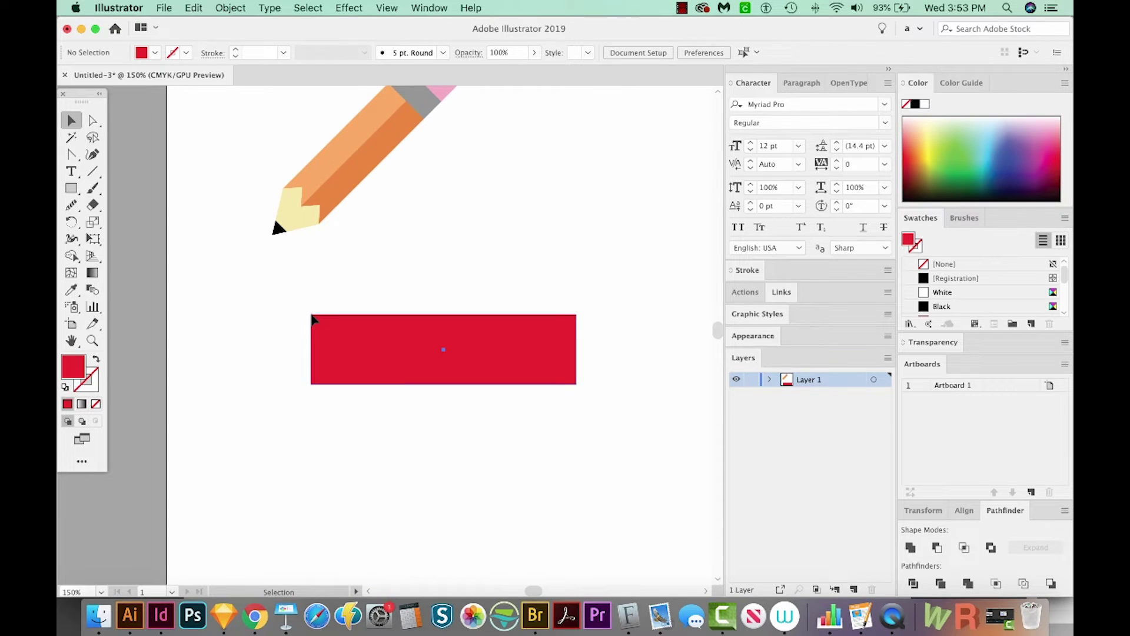
left_click_drag(314, 321, 312, 384)
key("alt")
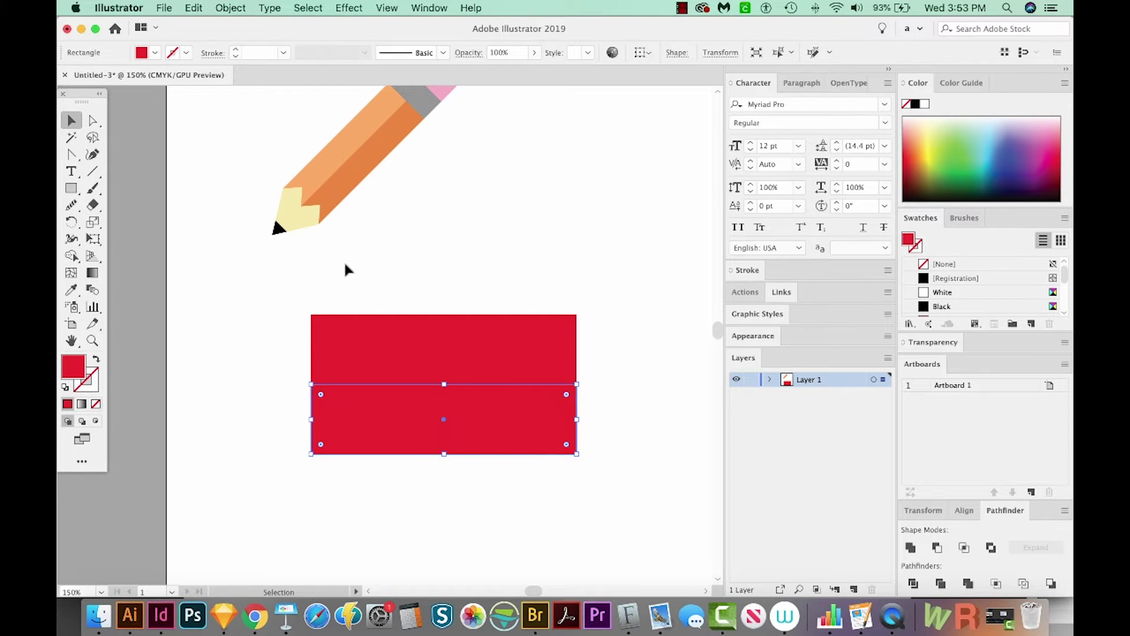
left_click(960, 151)
- Move the red and green rectangles down-left together, then deselect them
left_click_drag(616, 351, 613, 335)
scroll(624, 330, "up", 4)
left_click(542, 410, "shift")
left_click_drag(542, 411, 508, 441)
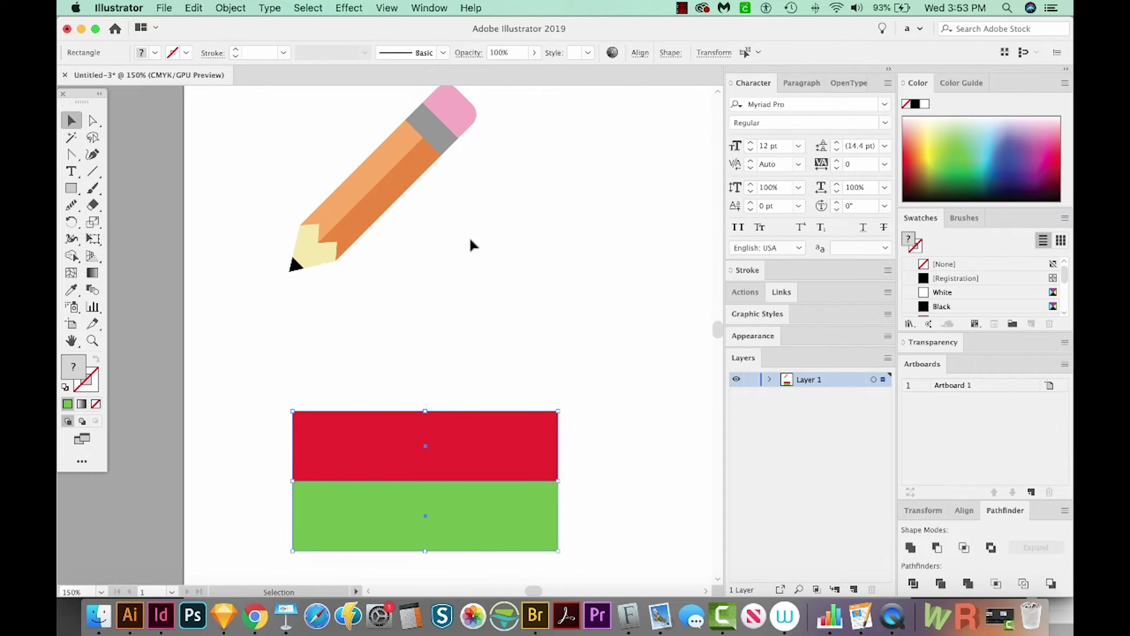
scroll(497, 310, "down", 3)
scroll(496, 310, "left", 1)
left_click(533, 331)
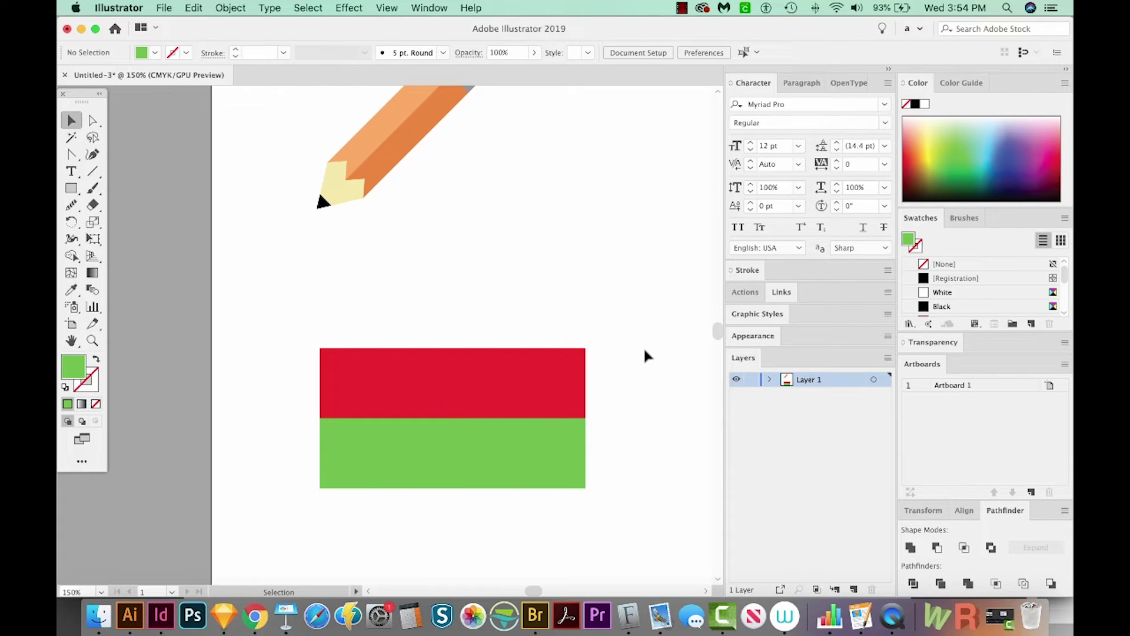
- Select the red bar's right anchors and green bar's left anchors and drag their live corners fully round
key("a")
left_click(585, 349)
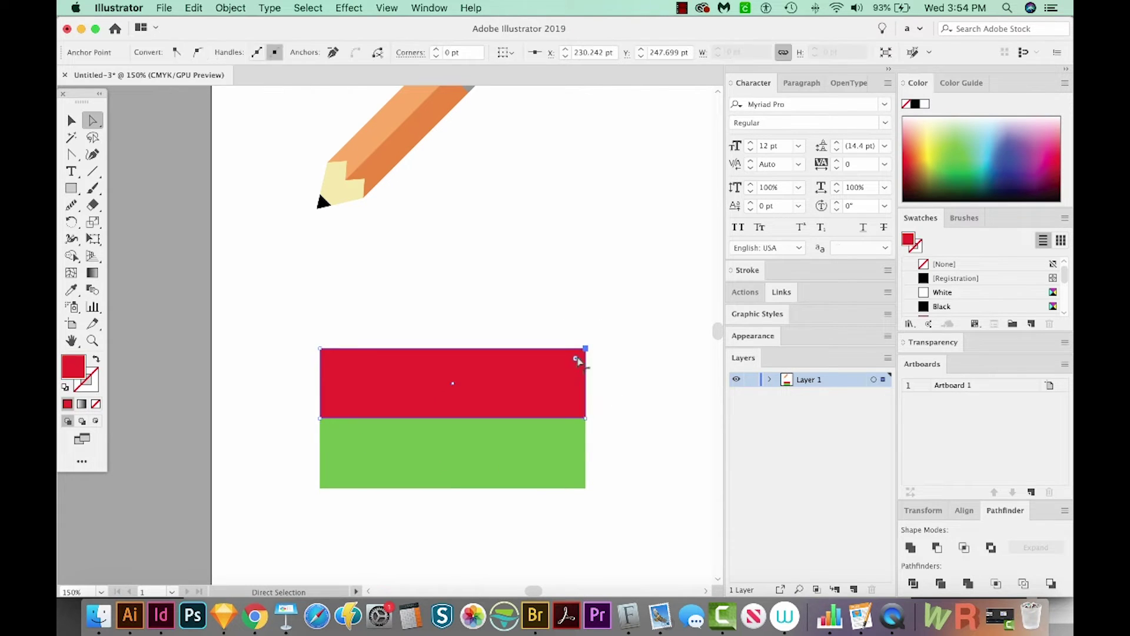
left_click(585, 418, "shift")
scroll(631, 439, "left", 2)
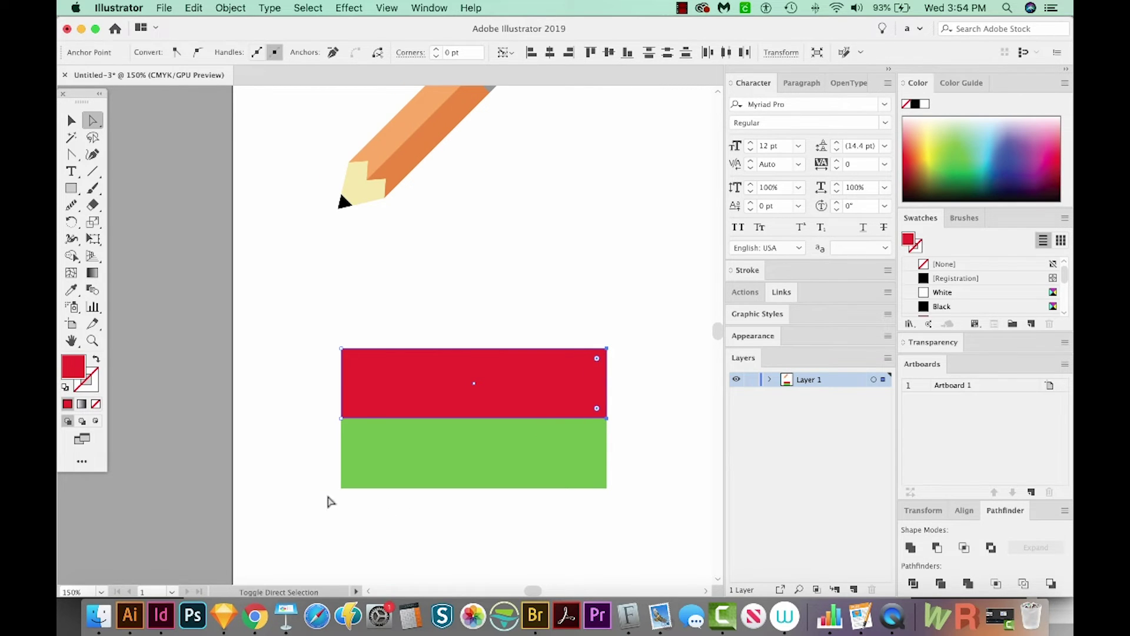
scroll(331, 482, "right", 1)
left_click_drag(316, 474, 347, 501)
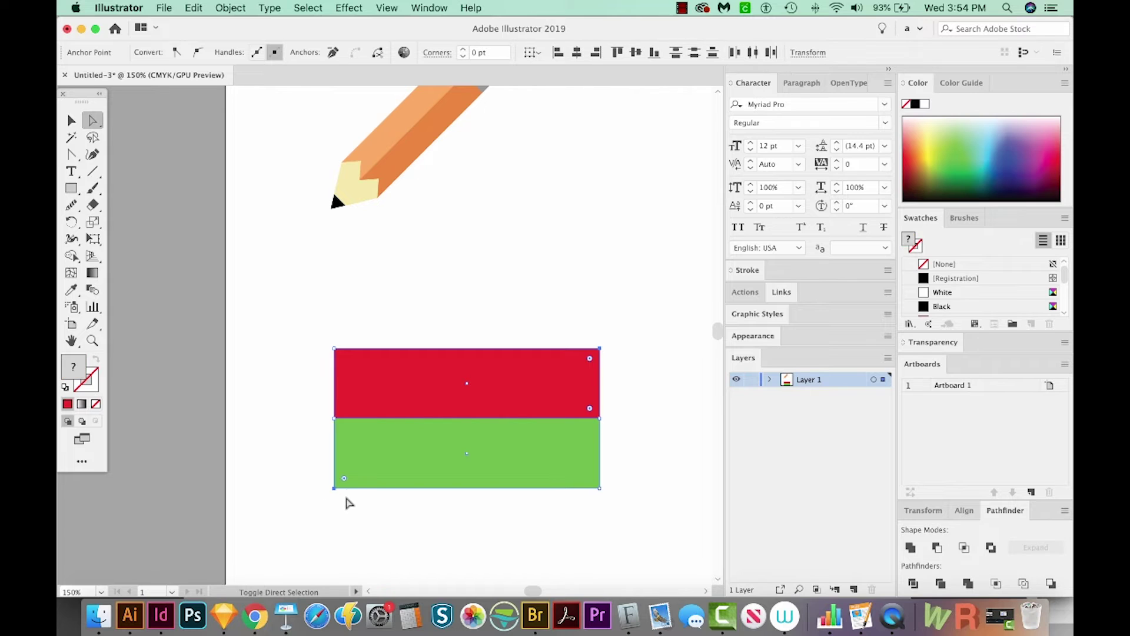
left_click(335, 420, "shift")
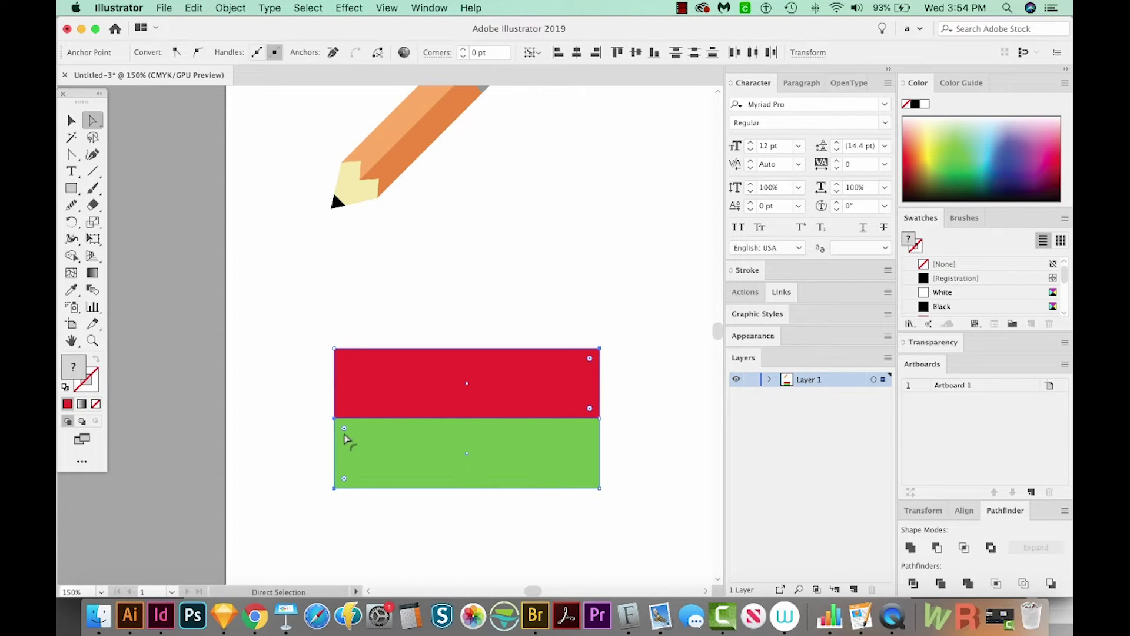
left_click_drag(344, 429, 436, 478)
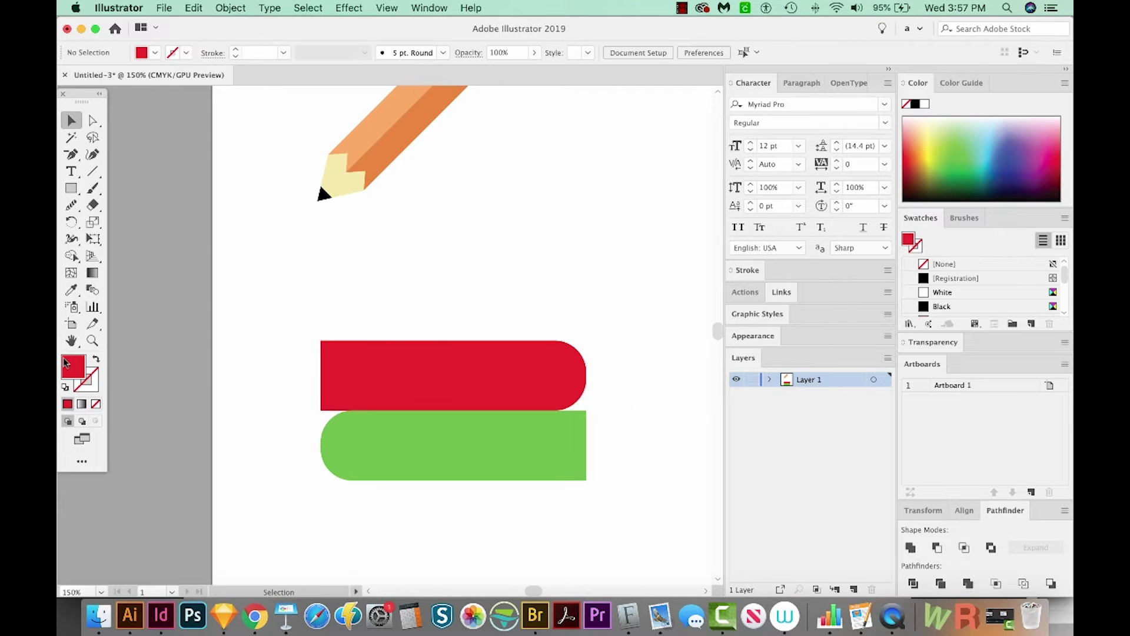
double_click(70, 365)
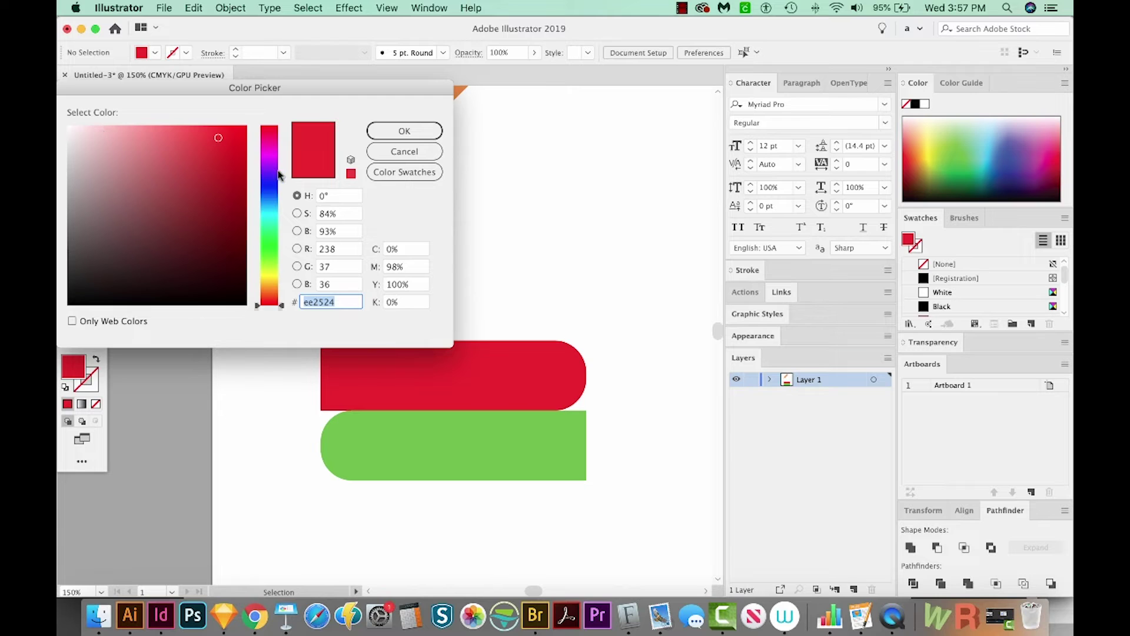
- Set the fill colour to a pale off-white #ededeb in the Color Picker
left_click(265, 278)
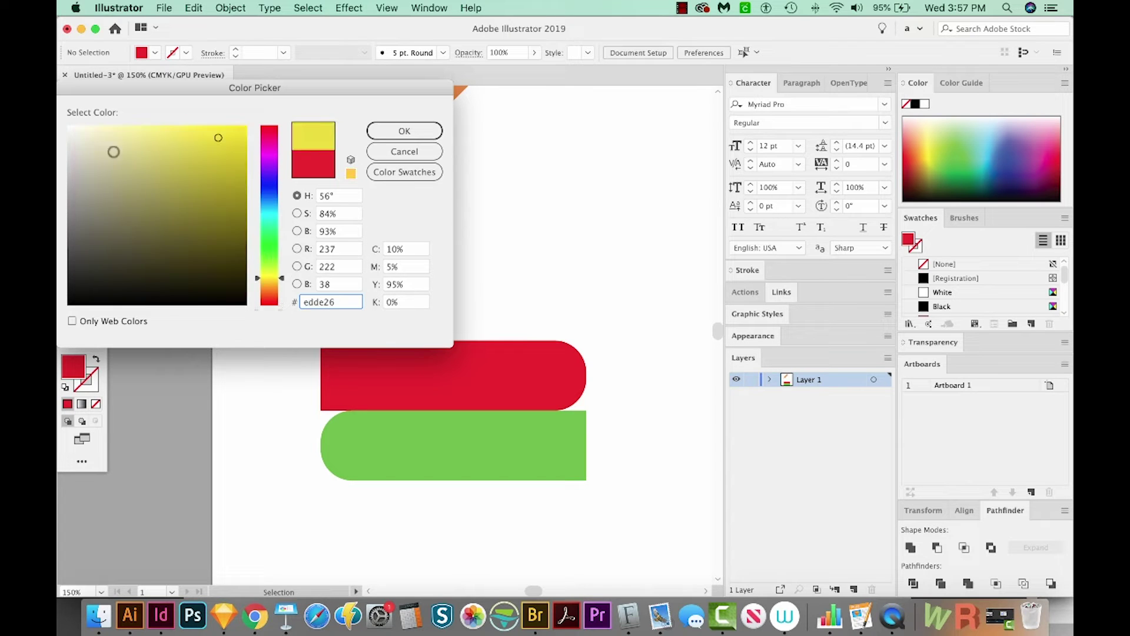
left_click_drag(102, 131, 69, 136)
left_click(404, 130)
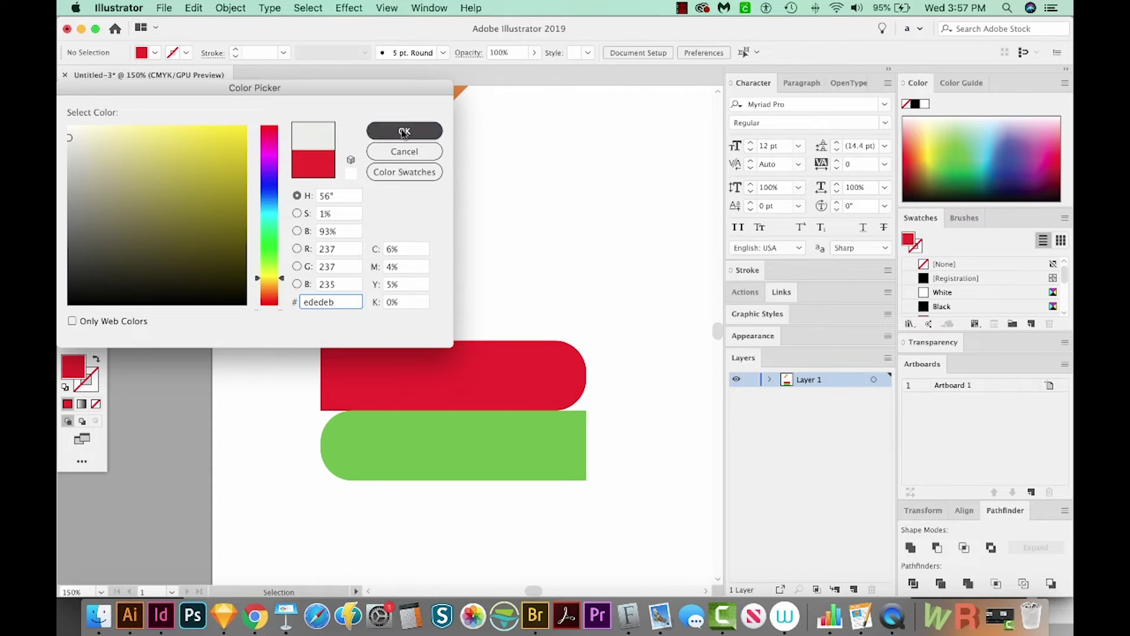
key("m")
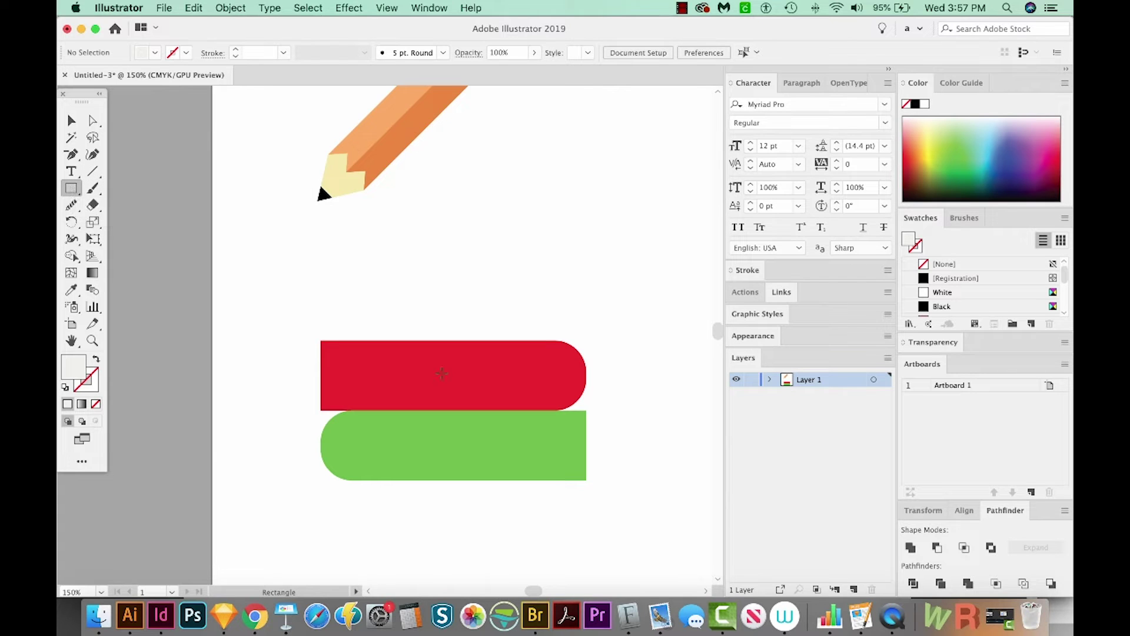
- Draw an off-white page rectangle over the red bar, reaching its right end
left_click_drag(316, 352, 463, 402)
left_click_drag(541, 404, 581, 405)
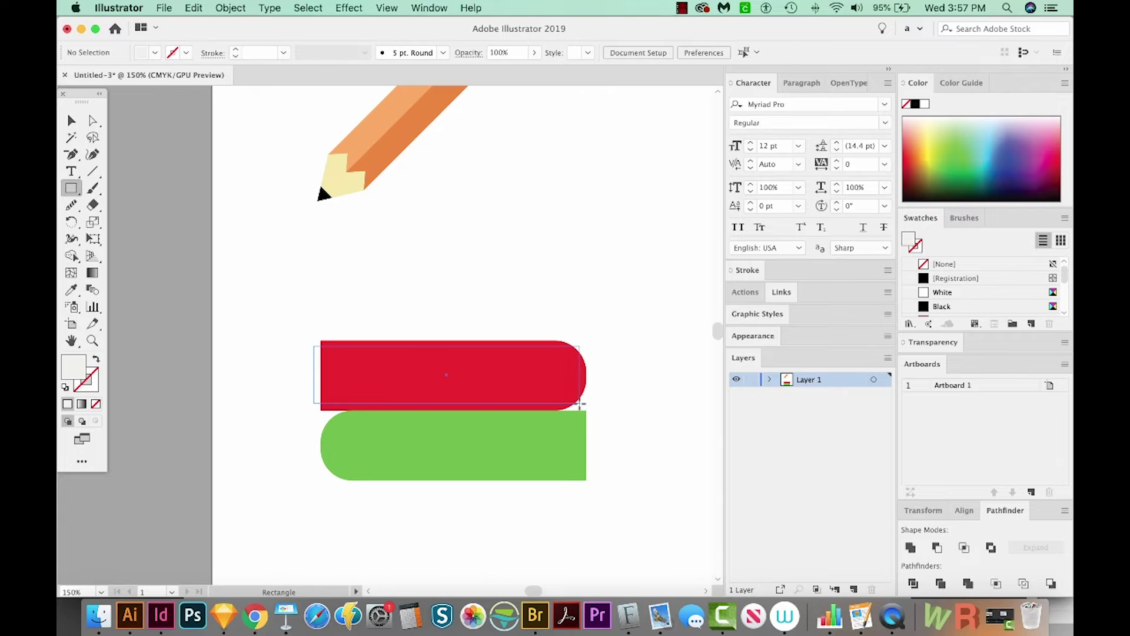
left_click_drag(580, 405, 580, 405)
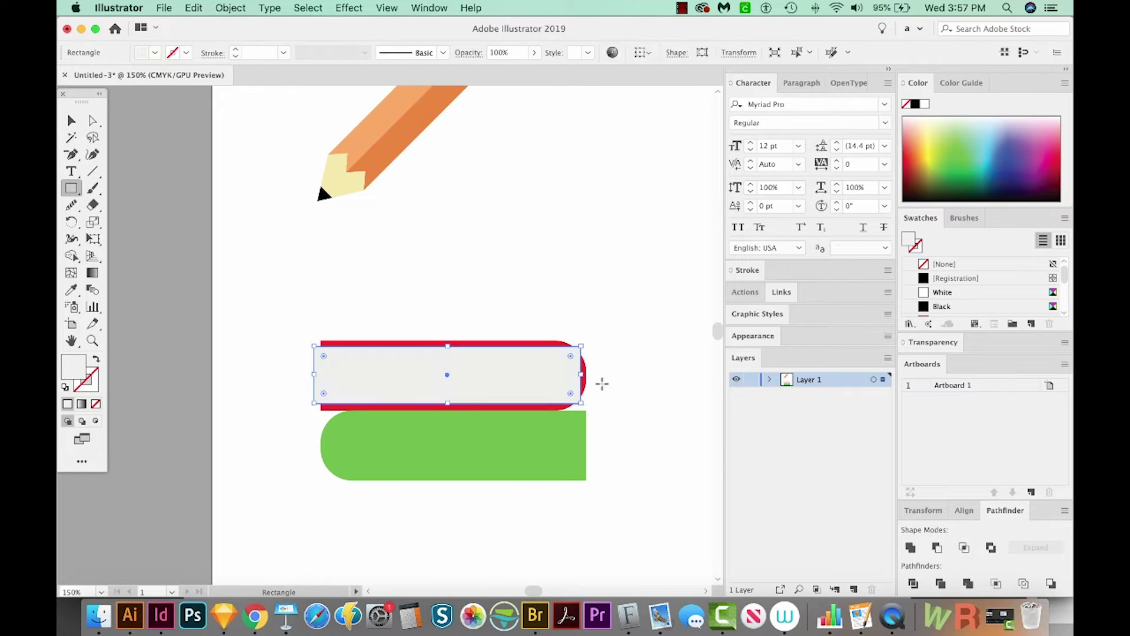
key("v")
left_click(655, 474)
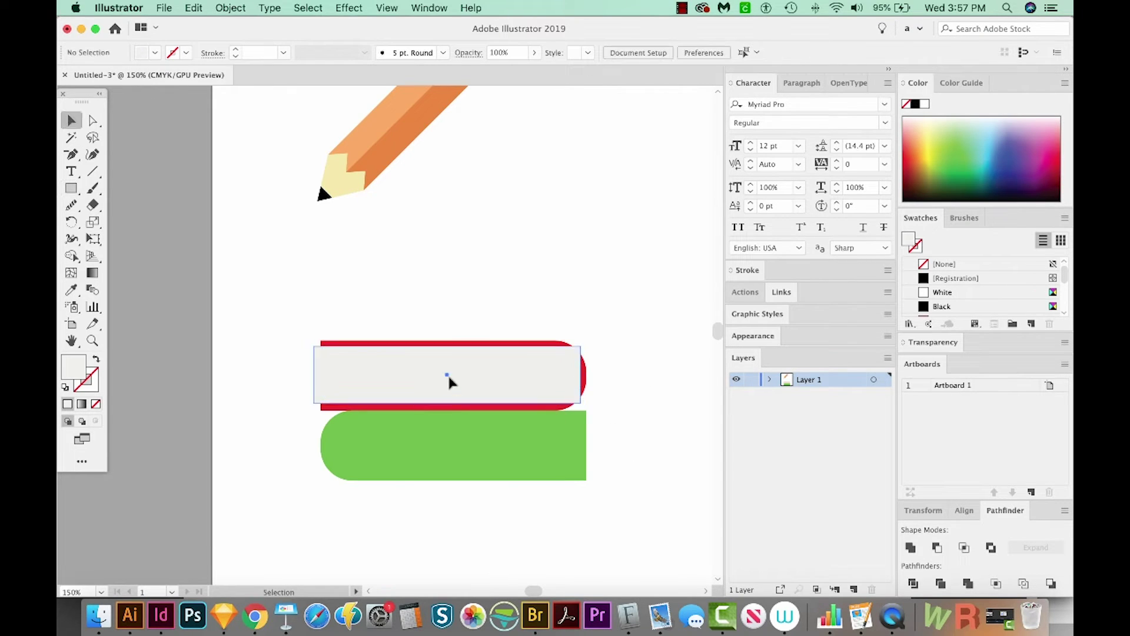
- Option-drag a copy of the page rectangle down onto the green bar
left_click(441, 375)
left_click_drag(376, 378, 391, 447)
left_click(623, 349)
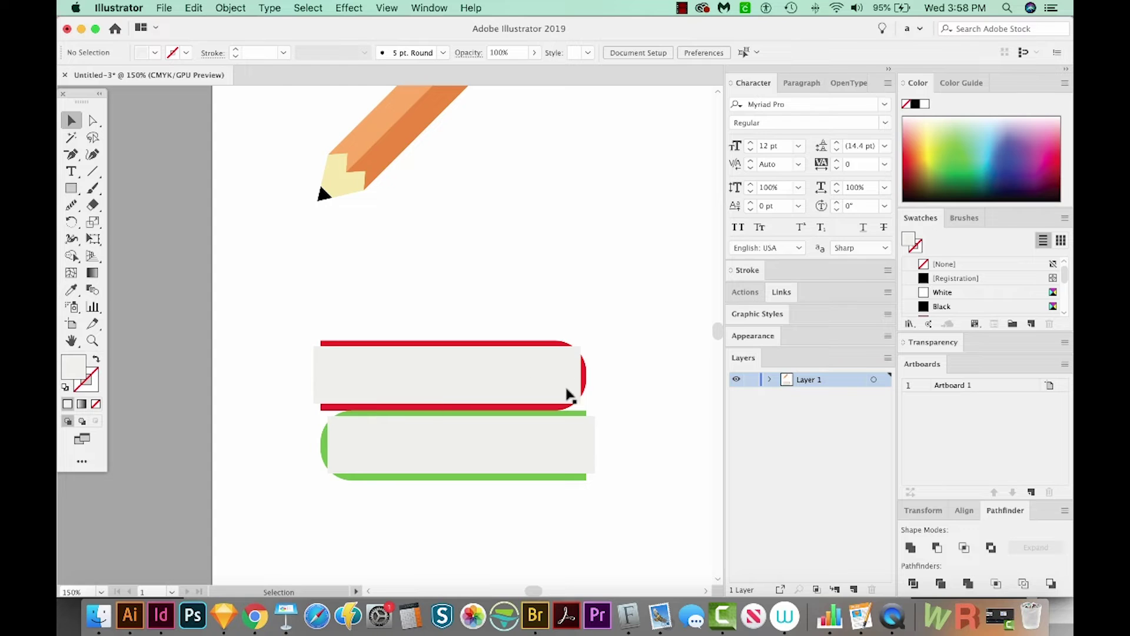
key("a")
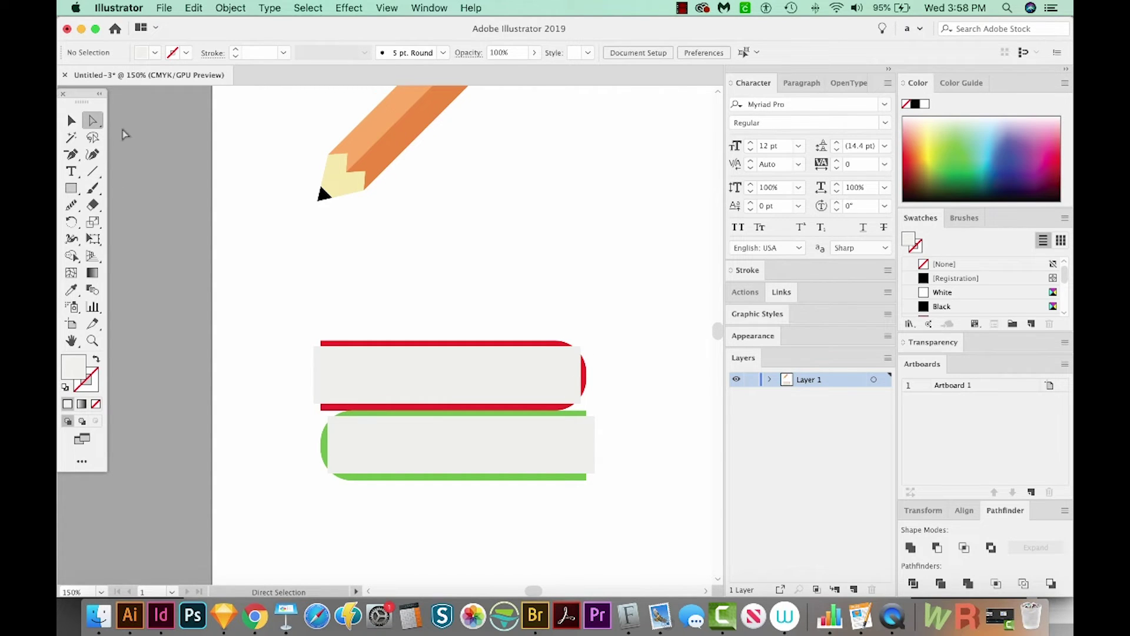
- Round the top page's right corners and the lower page's left corners to match the spines
left_click(579, 349)
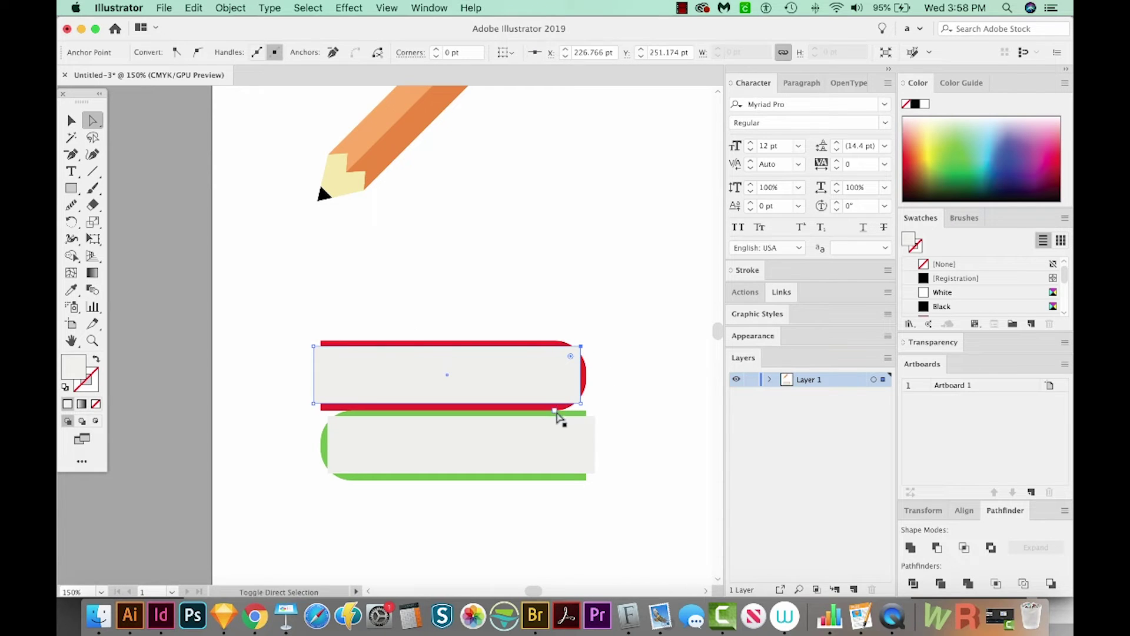
left_click(580, 404, "shift")
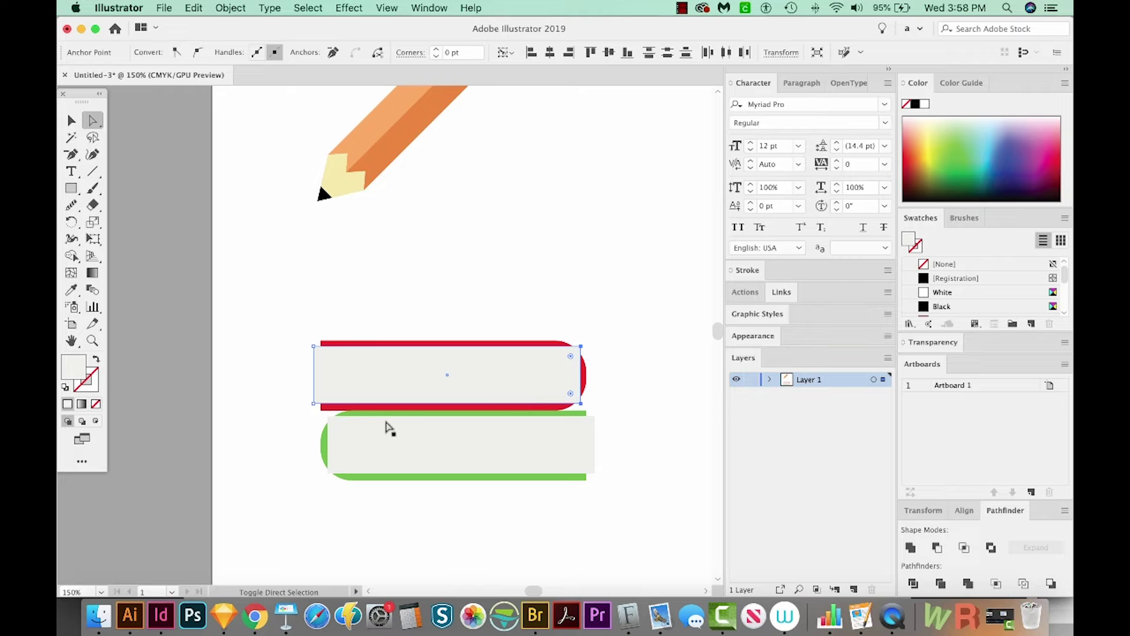
left_click(329, 419, "shift")
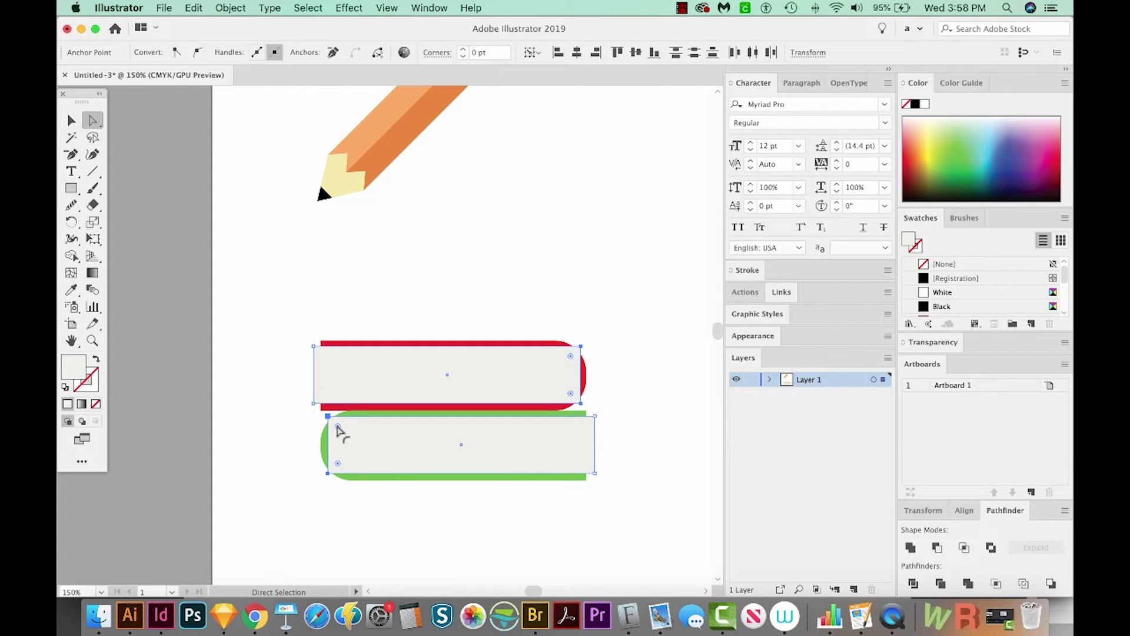
left_click_drag(337, 425, 356, 445)
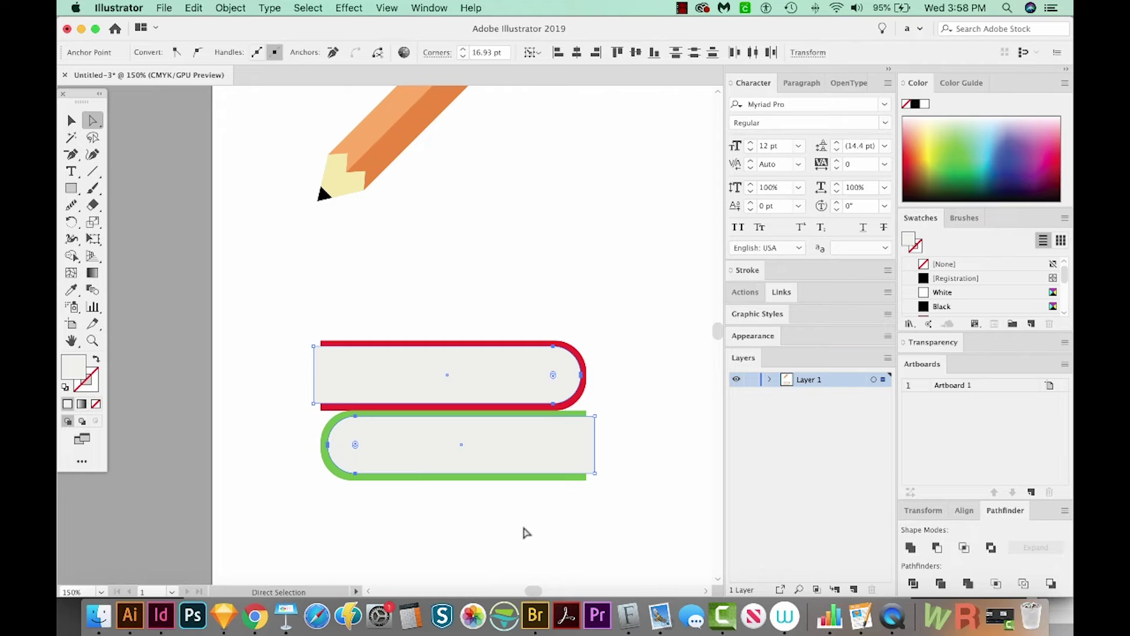
- Offset the pages past the red book's left end and the green book's right end
scroll(477, 494, "left", 2)
left_click(429, 454)
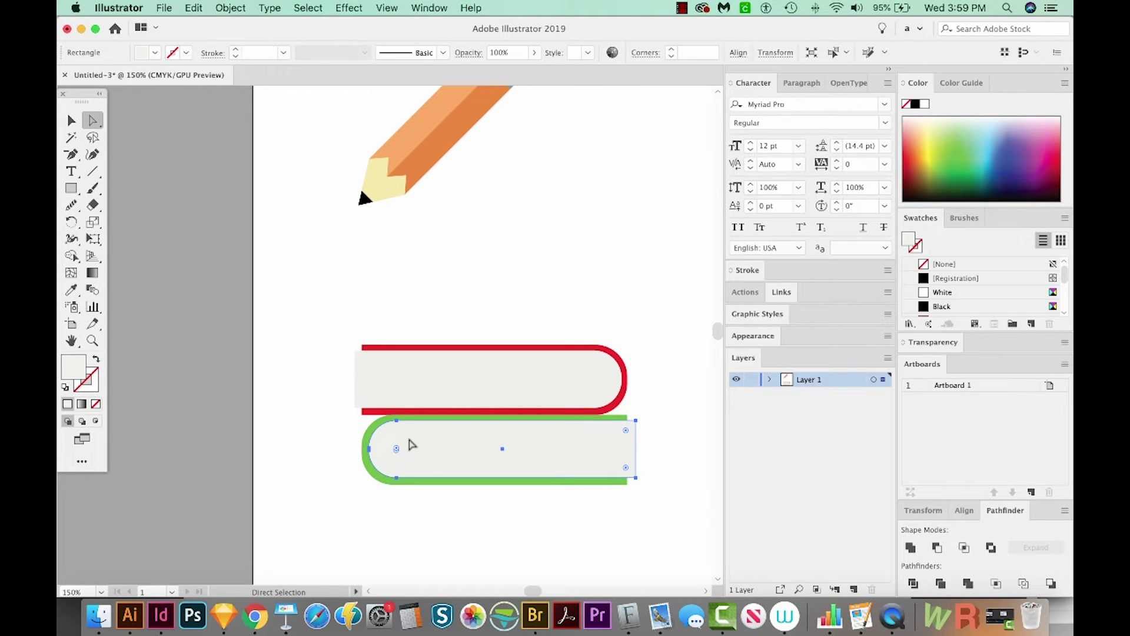
left_click_drag(408, 445, 632, 456)
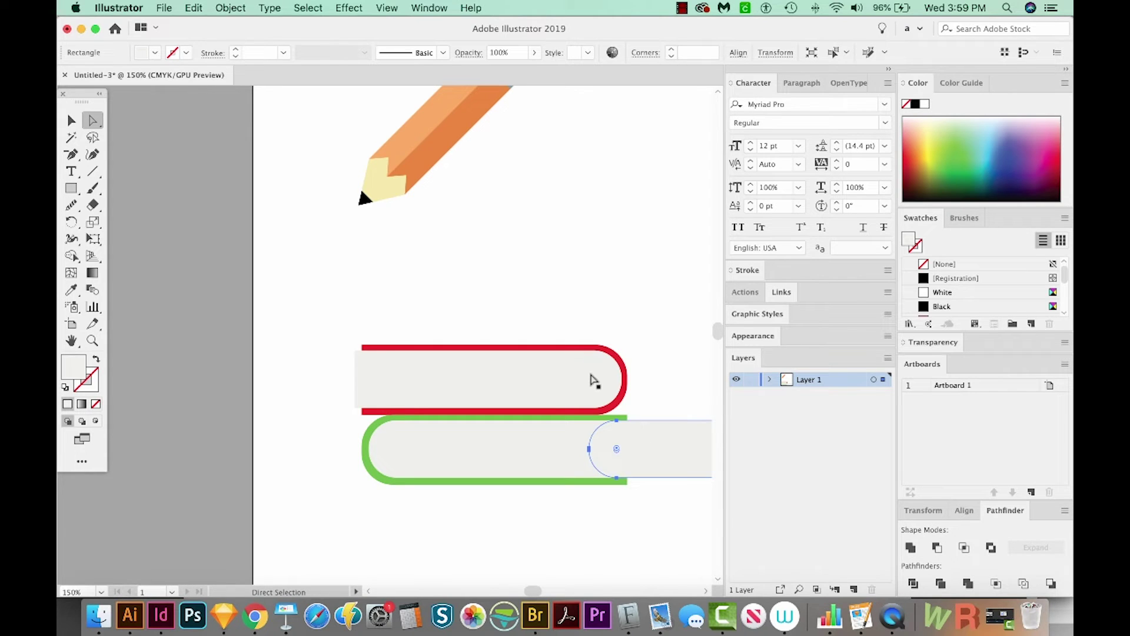
left_click_drag(593, 380, 394, 378)
key("super+minus")
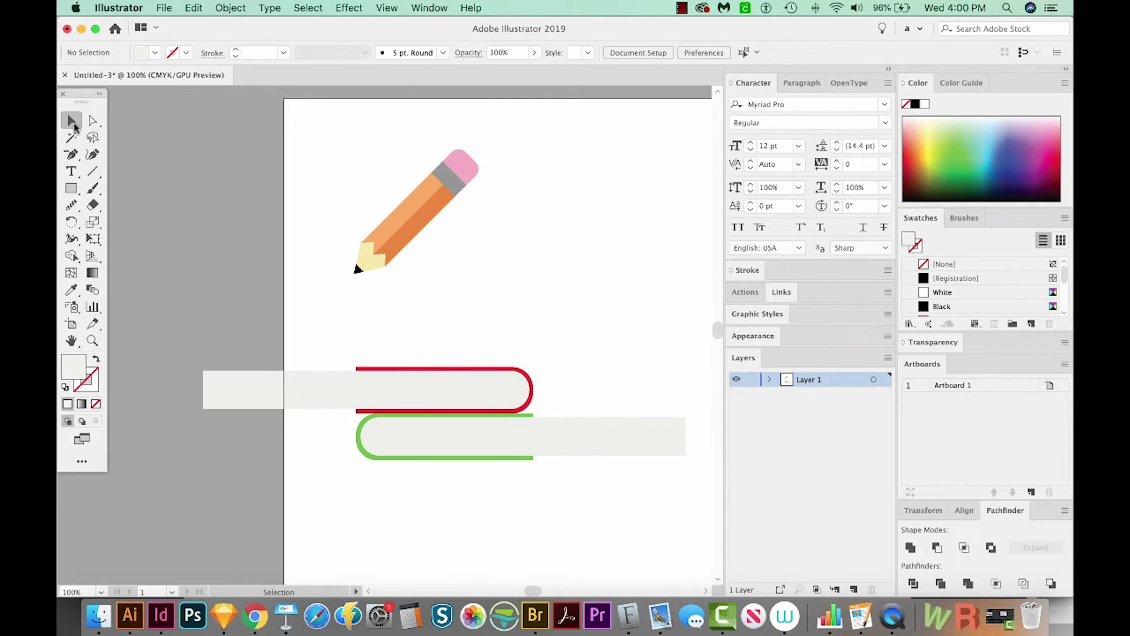
- Carve a curved notch into the top book's pages by deleting its left offset copy with Shape Builder
left_click(328, 393)
left_click(475, 393, "shift")
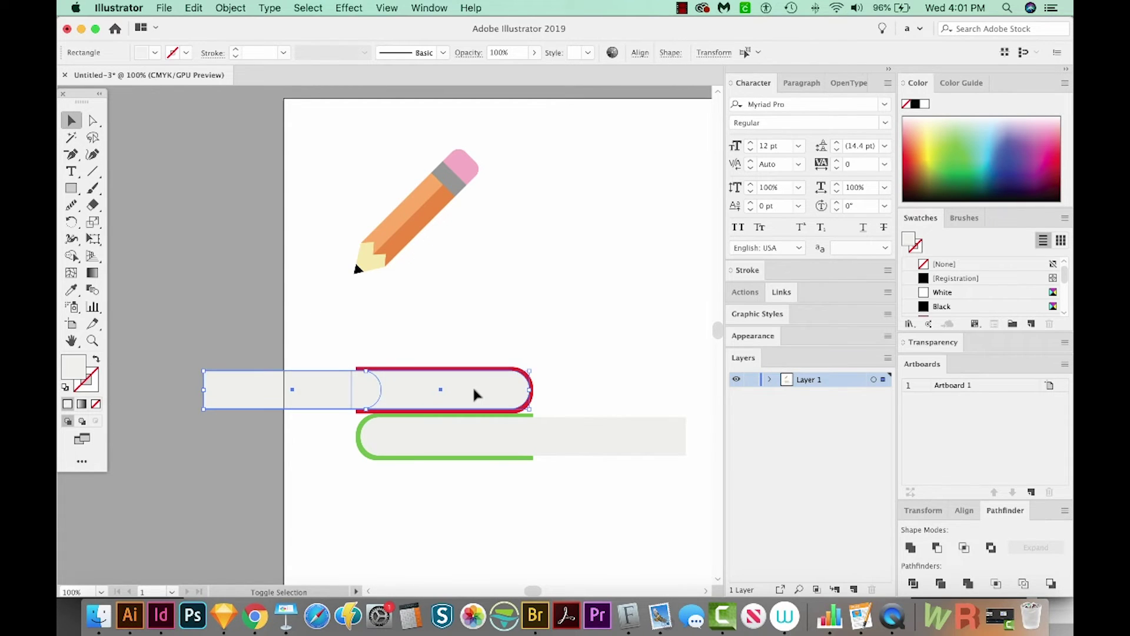
left_click(414, 372)
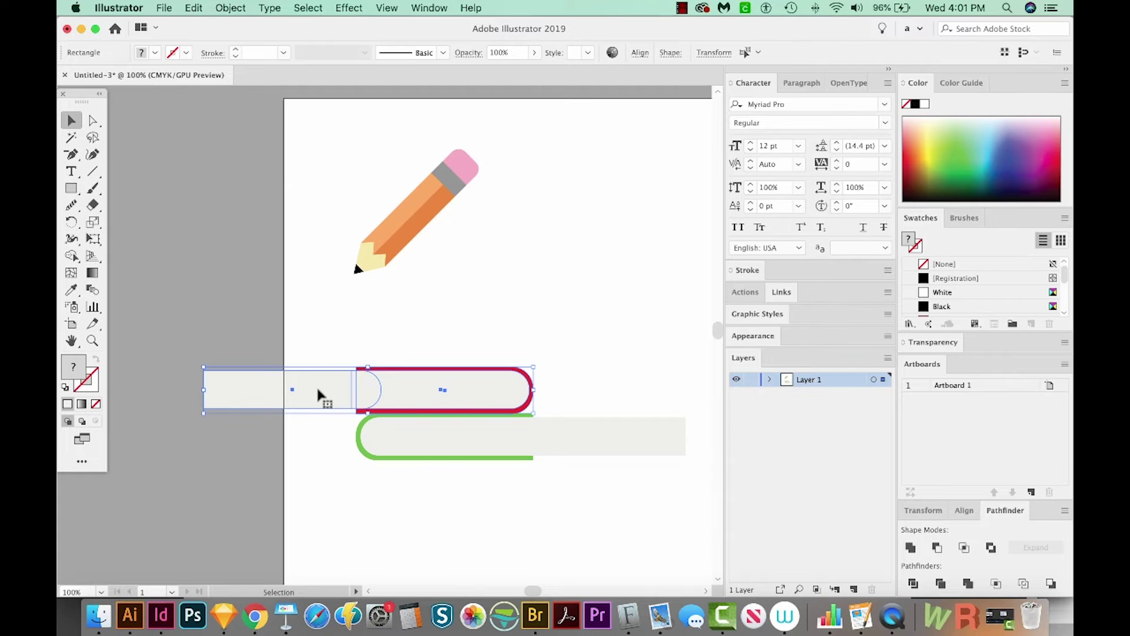
key("shift+m")
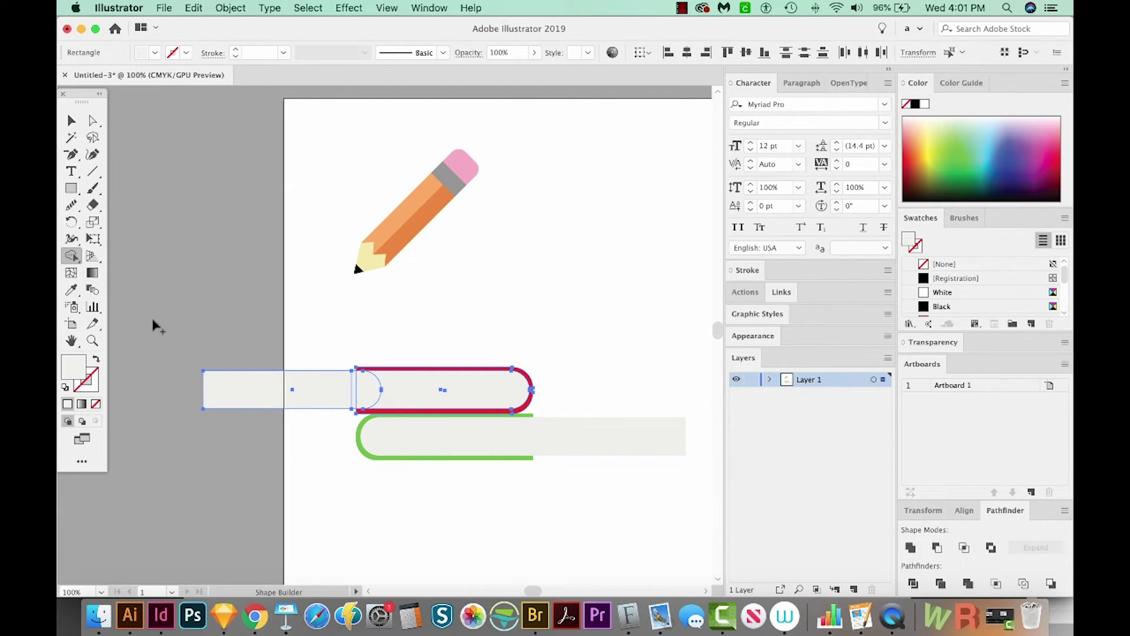
left_click_drag(174, 388, 365, 392)
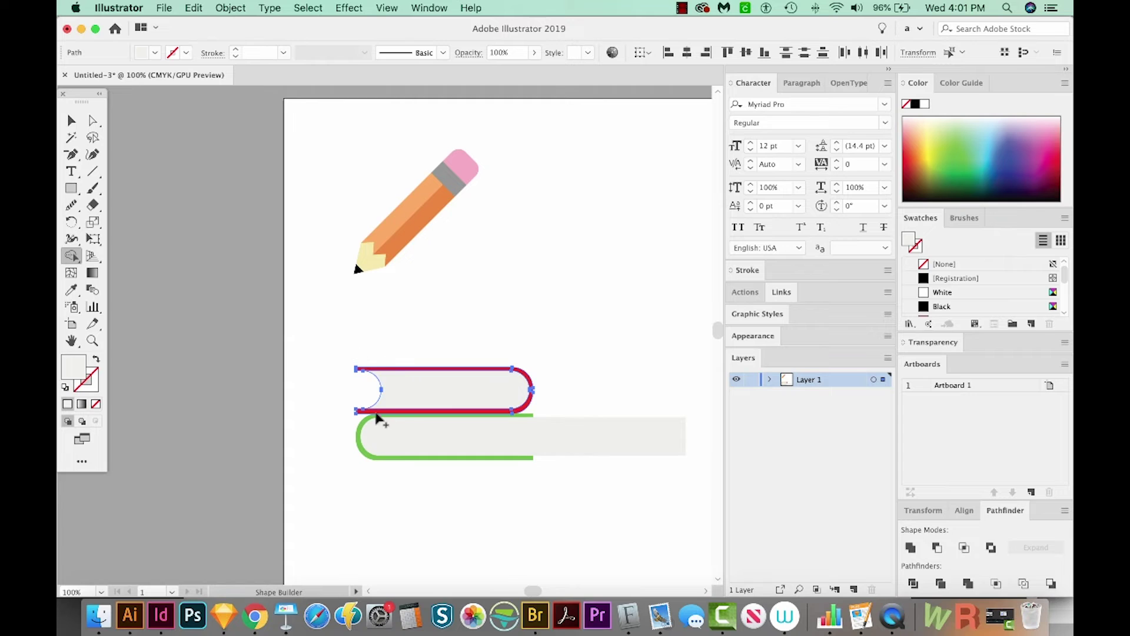
key("super")
left_click(520, 485, "super")
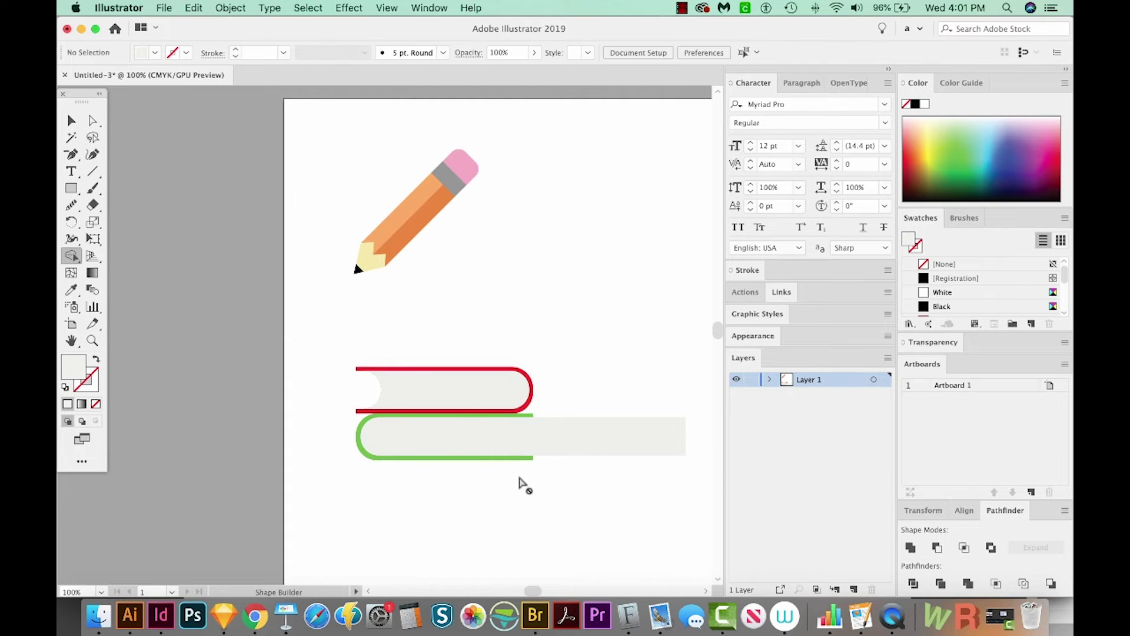
scroll(512, 480, "right", 1)
- Notch the lower book's pages the same way by deleting its right offset copy
key("v")
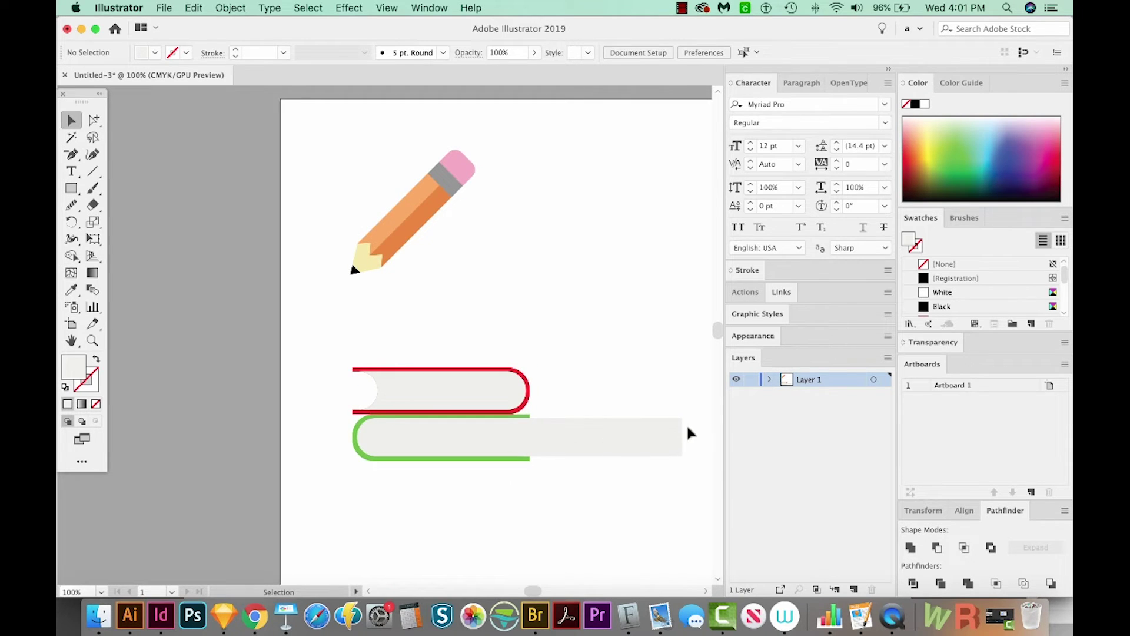
left_click_drag(693, 429, 381, 488)
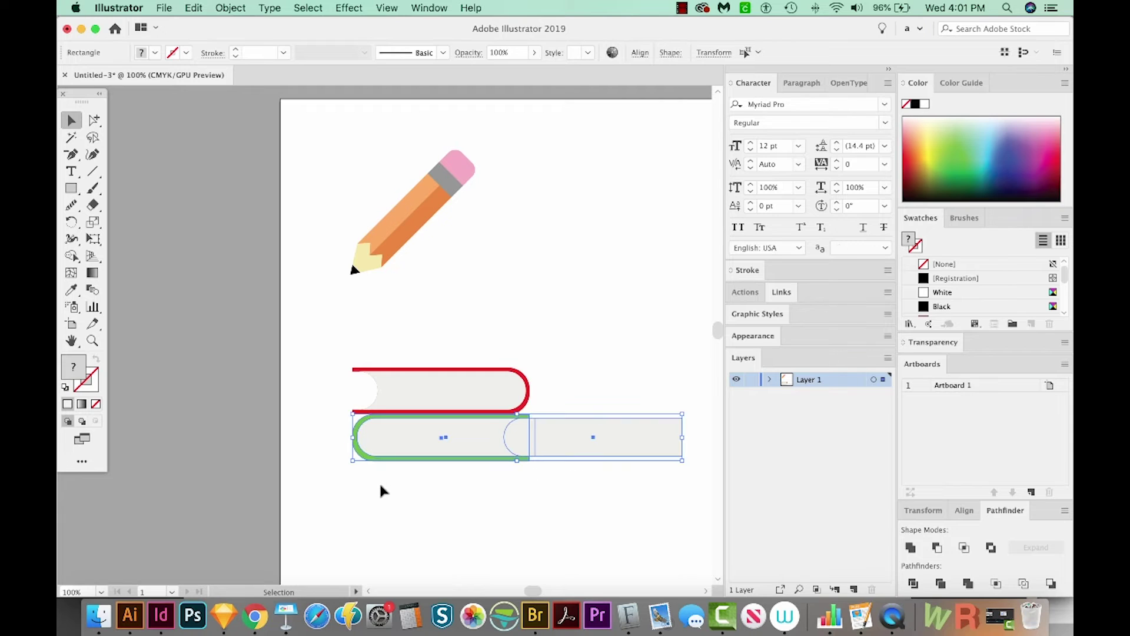
key("shift+m")
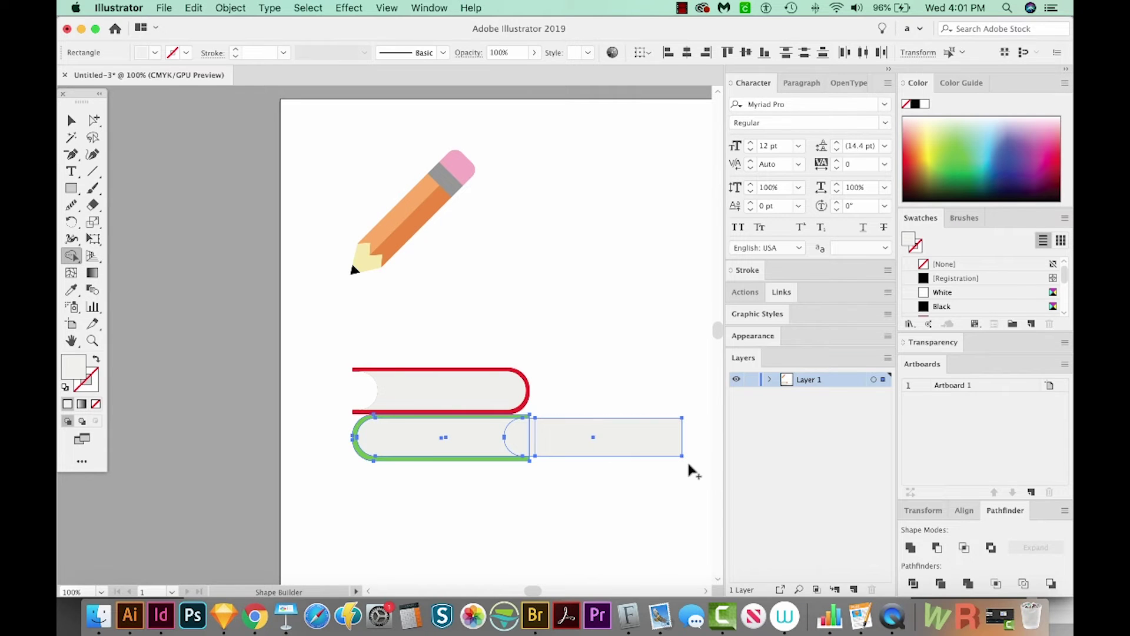
left_click_drag(699, 437, 519, 438)
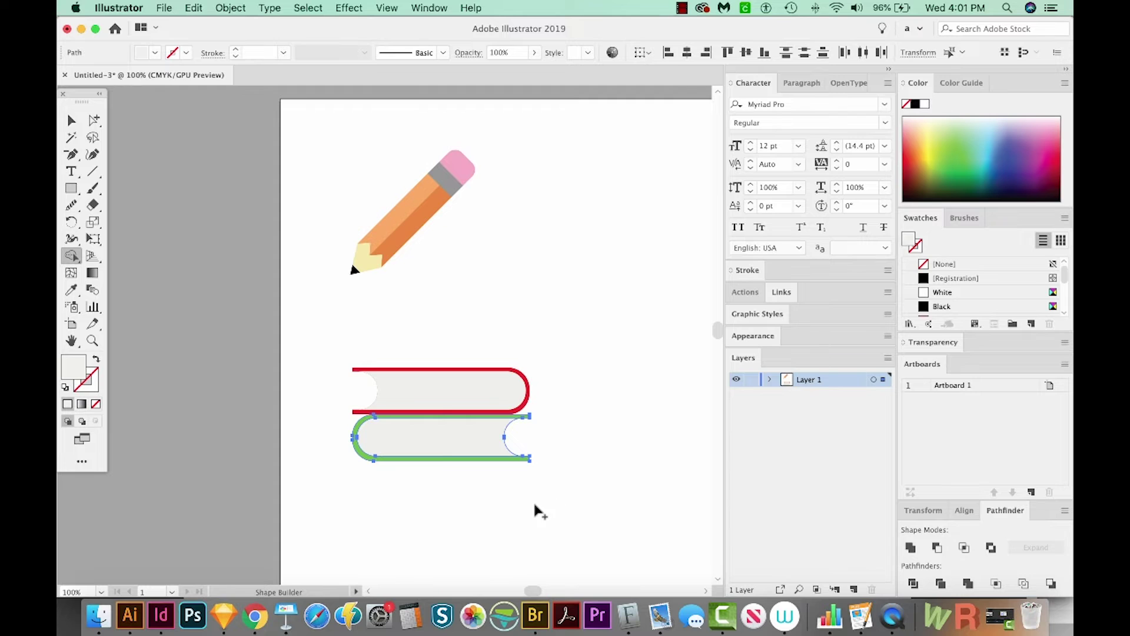
key("v")
left_click(497, 507)
scroll(493, 510, "up", 1)
scroll(492, 511, "left", 1)
key("a")
key("v")
scroll(507, 514, "left", 1)
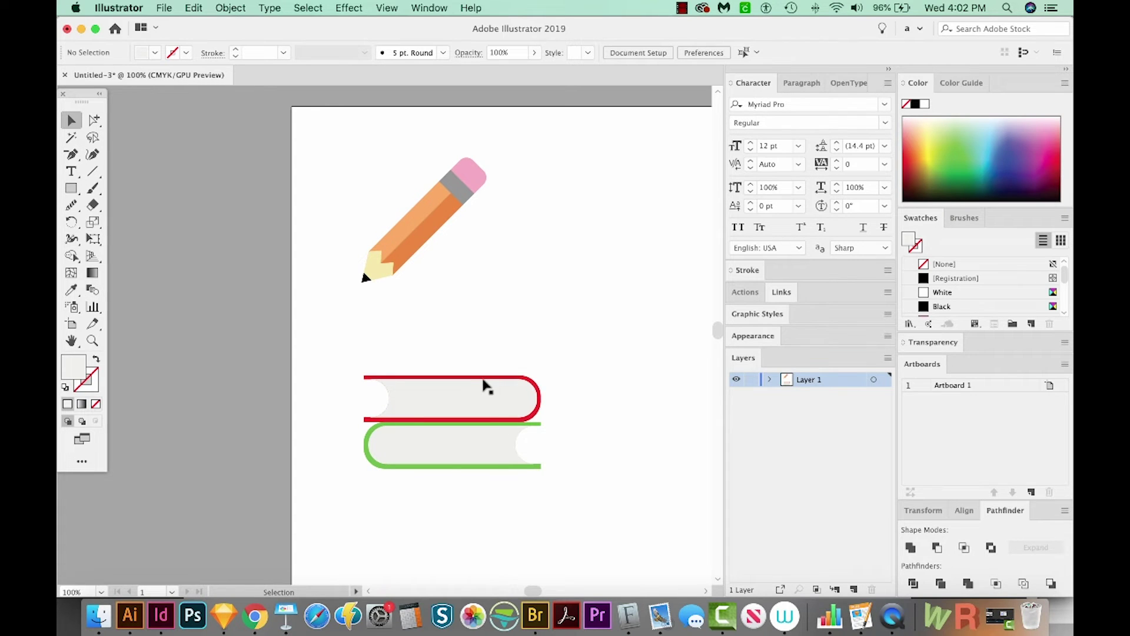
- Set the Pencil to Smooth fidelity and draw a half-apple outline above the top book
key("n")
double_click(71, 206)
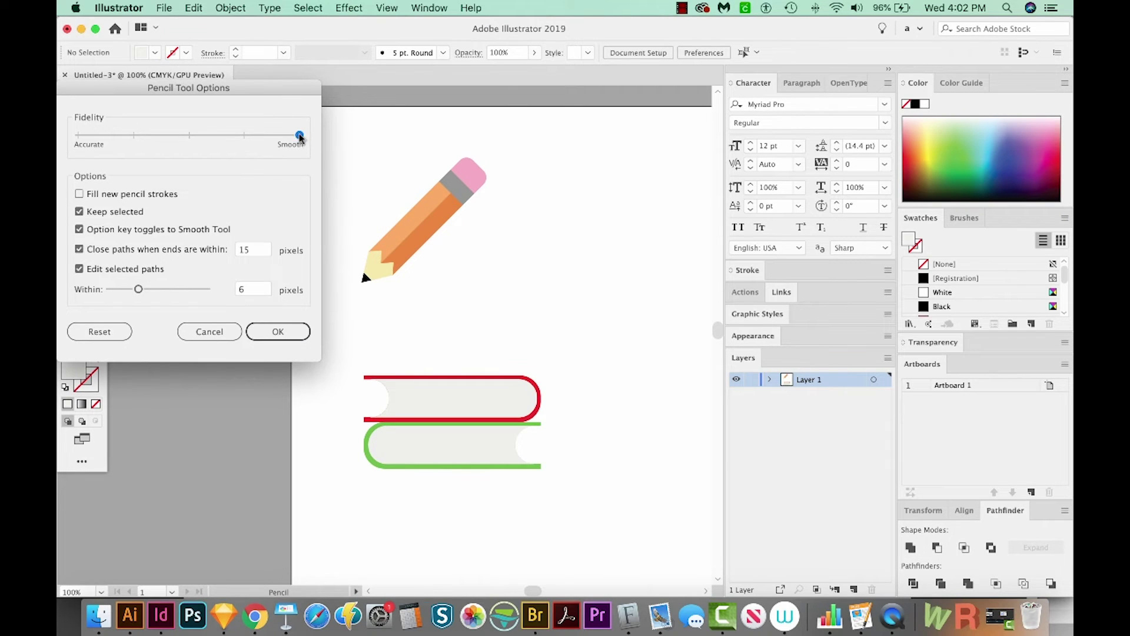
left_click(288, 329)
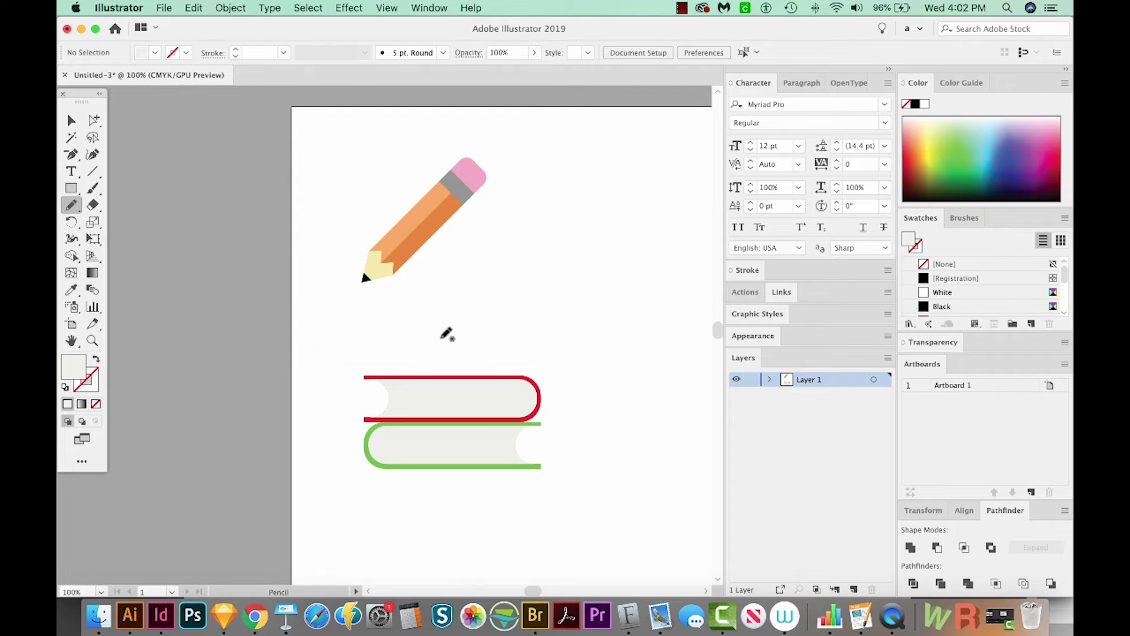
mouse_move(445, 323)
left_mouse_down()
mouse_move(422, 324)
mouse_move(421, 351)
mouse_move(435, 371)
mouse_move(451, 367)
left_mouse_up()
left_click_drag(451, 366, 451, 367)
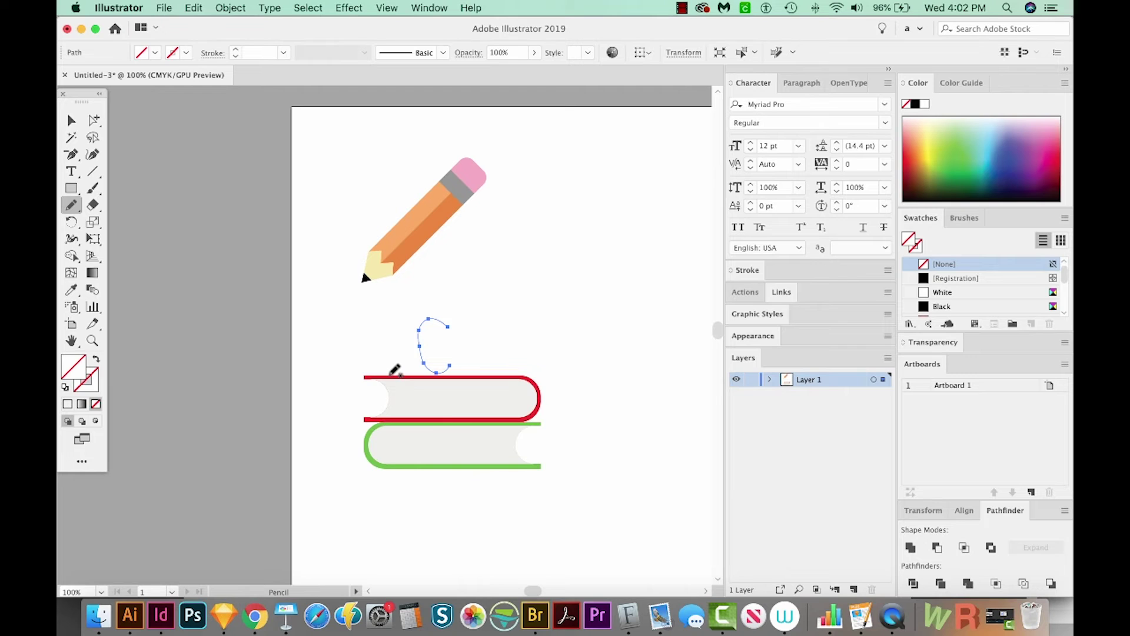
- Fill the half-apple with the book's red using the Eyedropper
key("i")
left_click(376, 374)
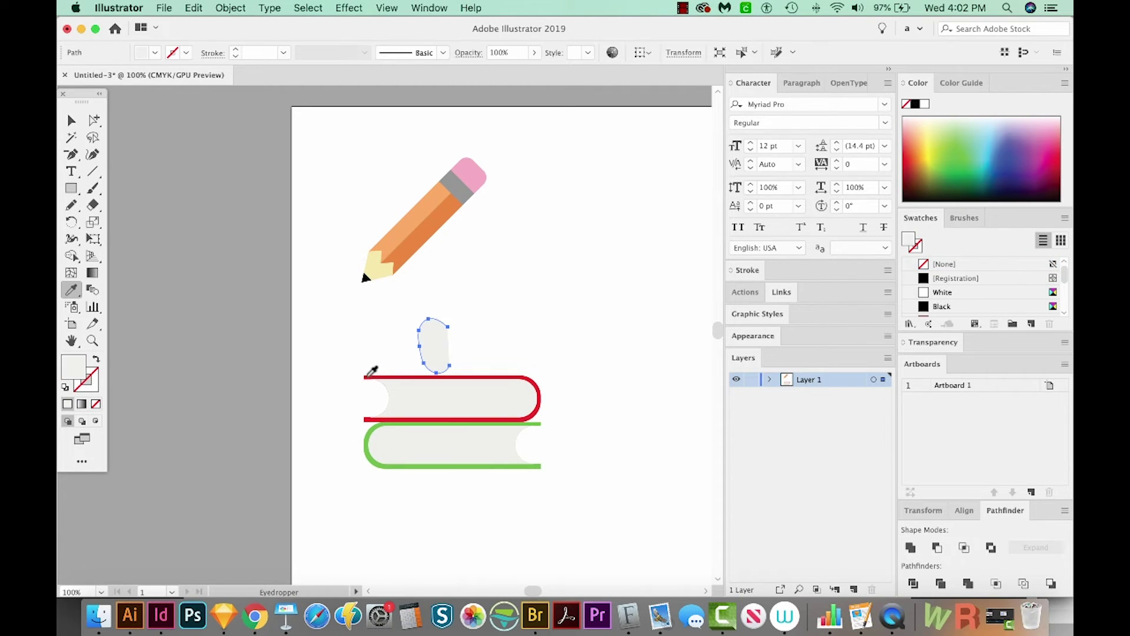
left_click(369, 375)
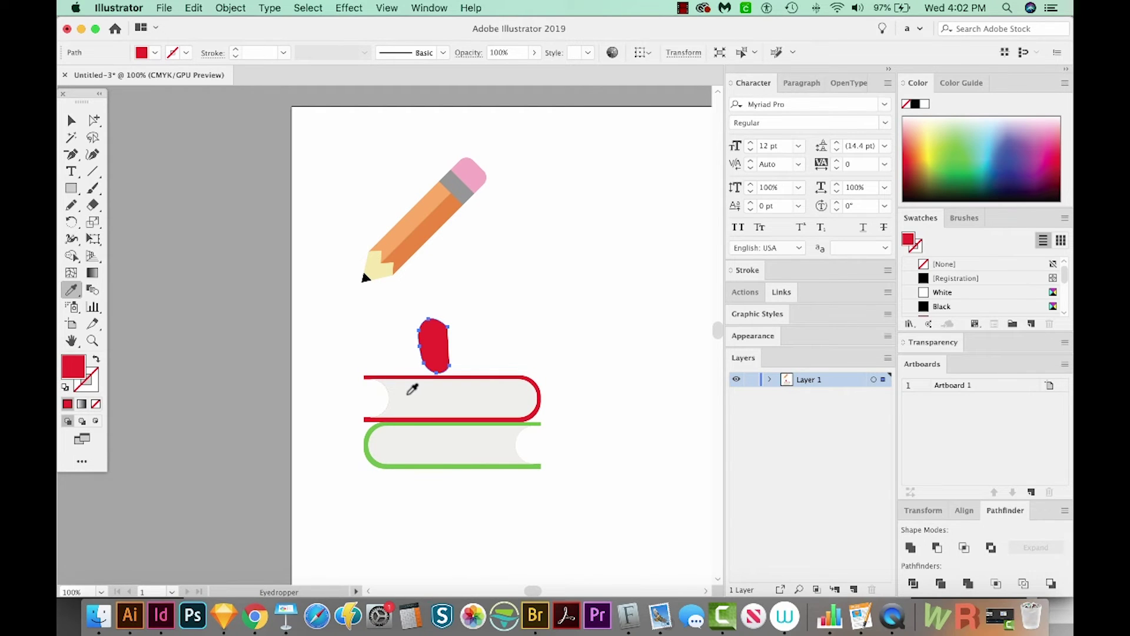
key("v")
scroll(486, 364, "left", 1)
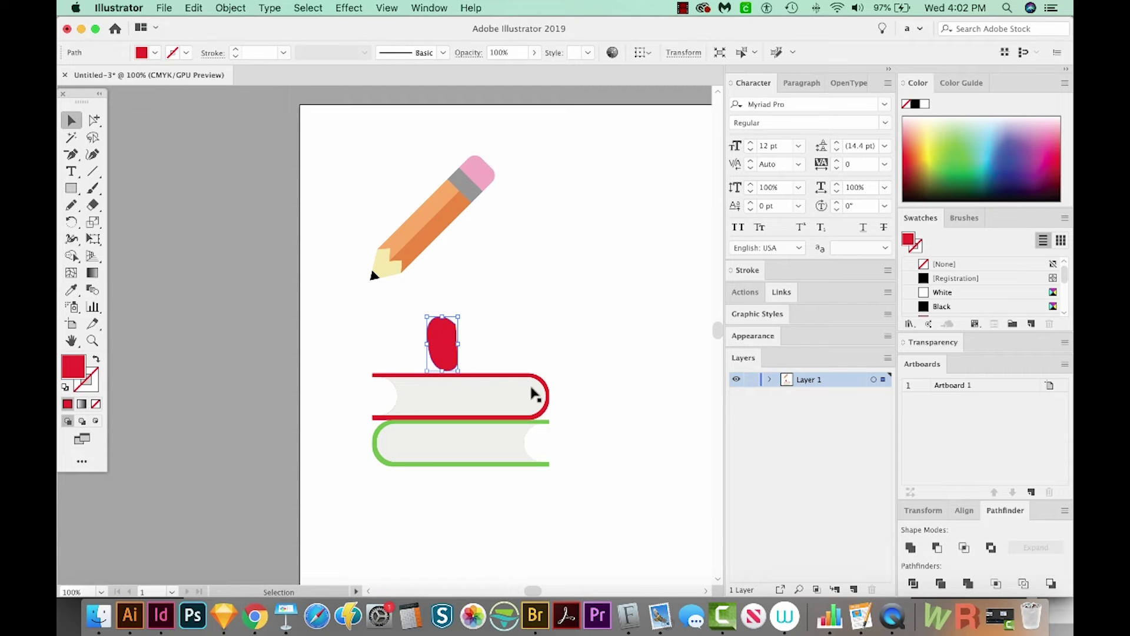
key("super+alt")
left_click(542, 327)
- Check the paths in Outline view, then reselect the red half-apple
key("super+y")
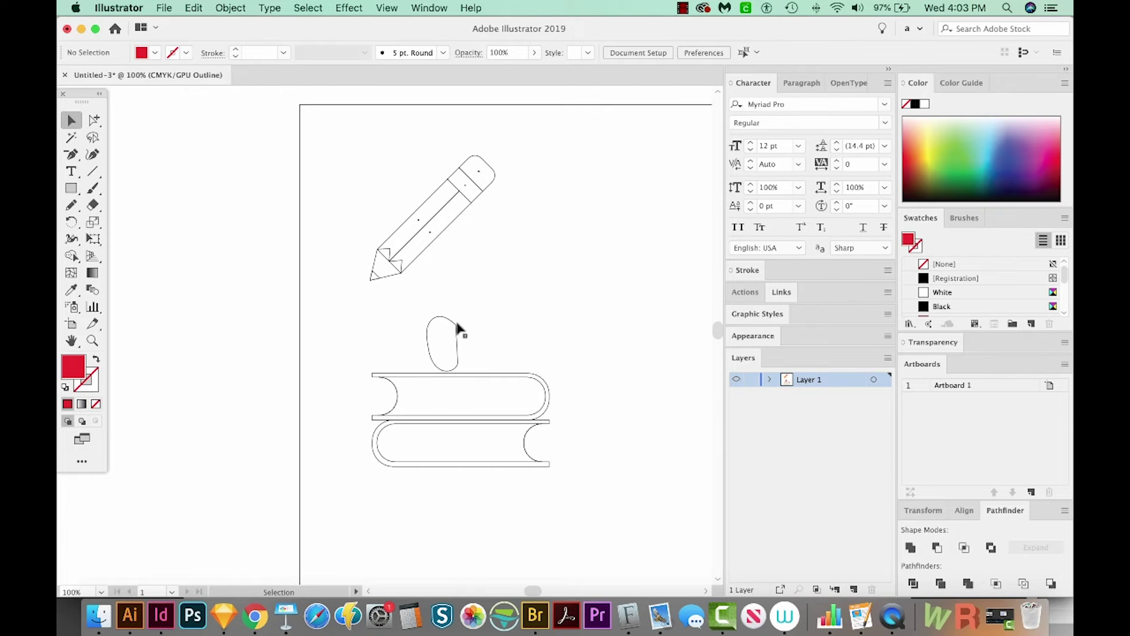
key("super")
key("super+y")
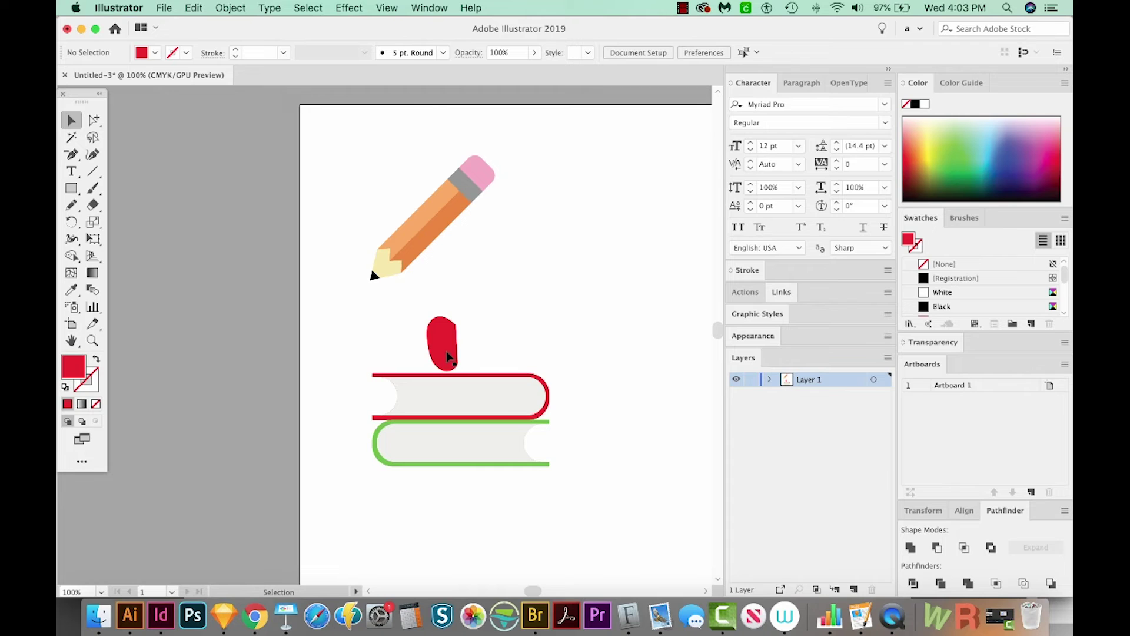
left_click(447, 355)
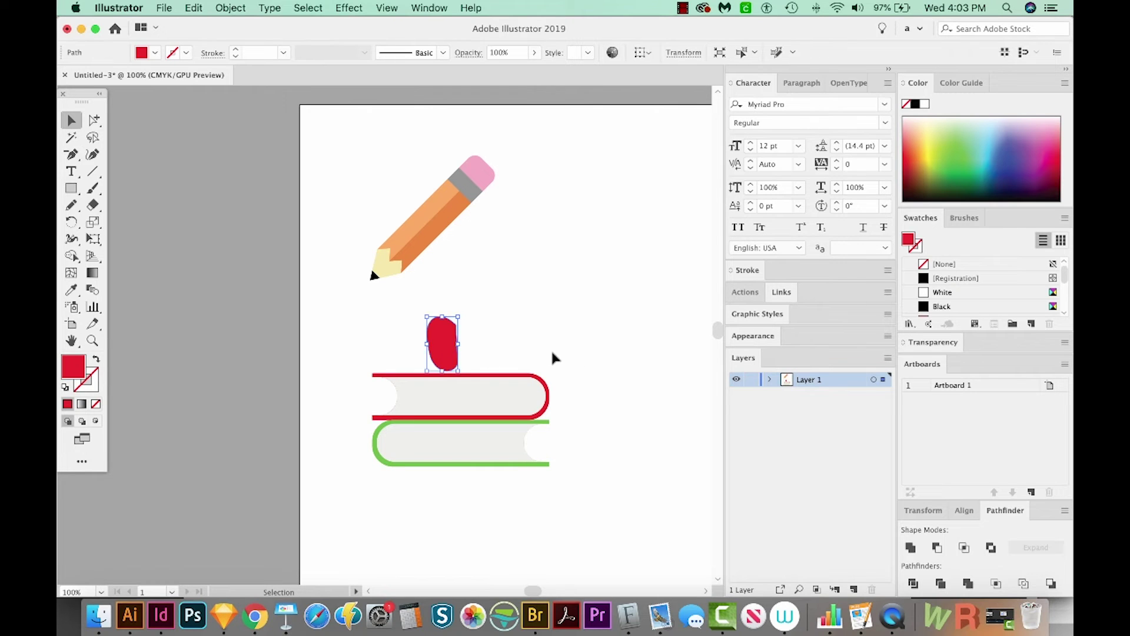
key("super")
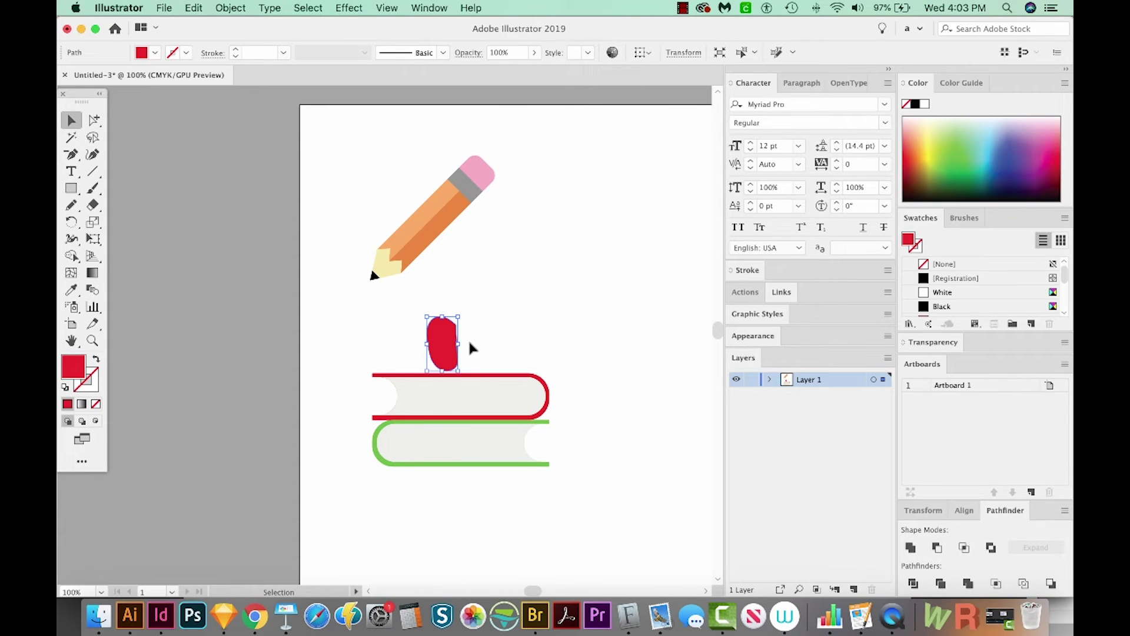
key("o")
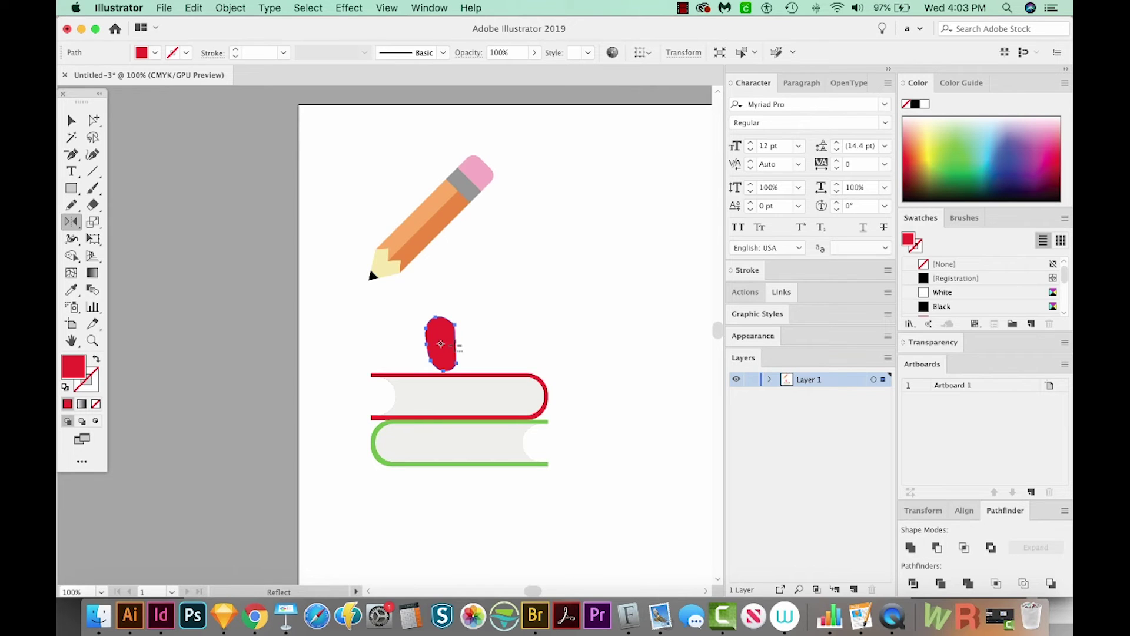
- Reflect a copy of the half-apple across the vertical axis to form the full apple
left_click(457, 348, "alt")
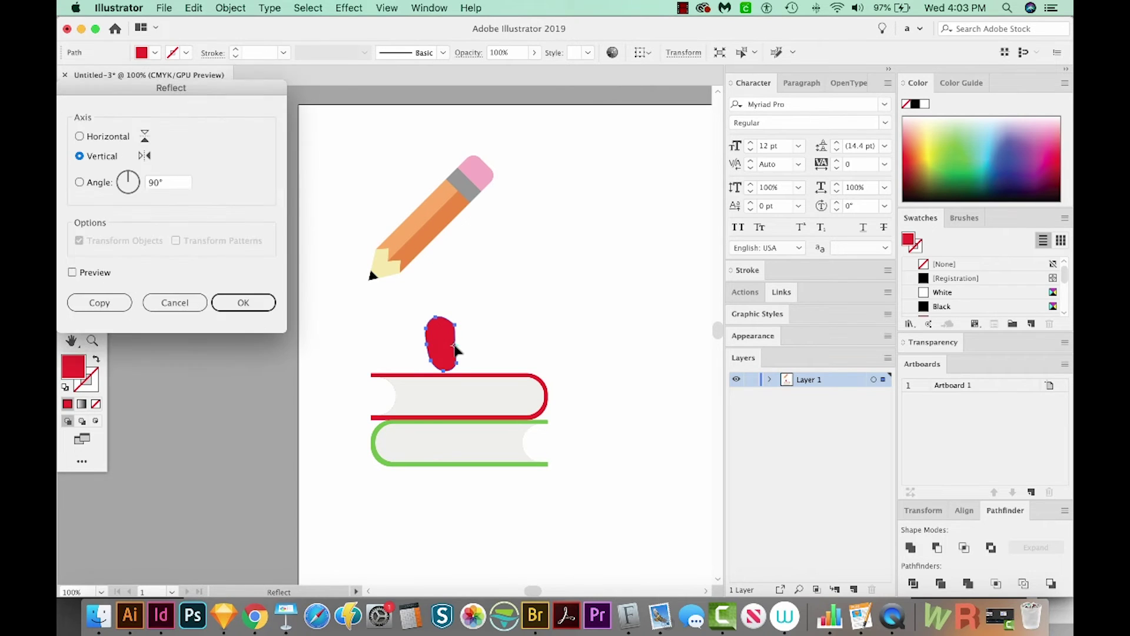
left_click_drag(202, 94, 256, 140)
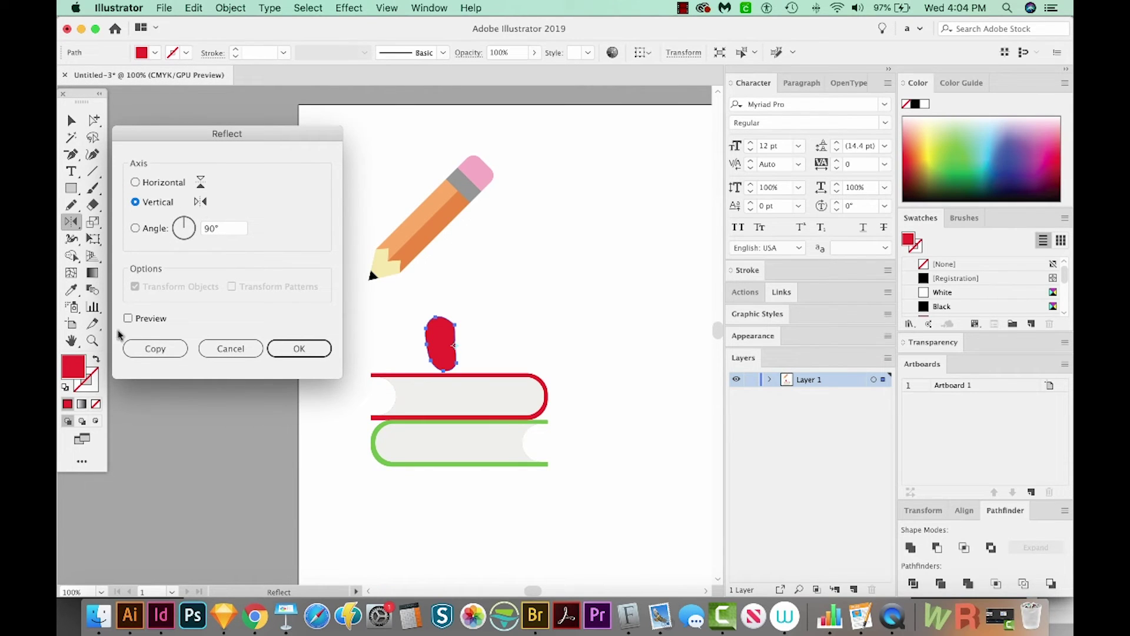
left_click(128, 318)
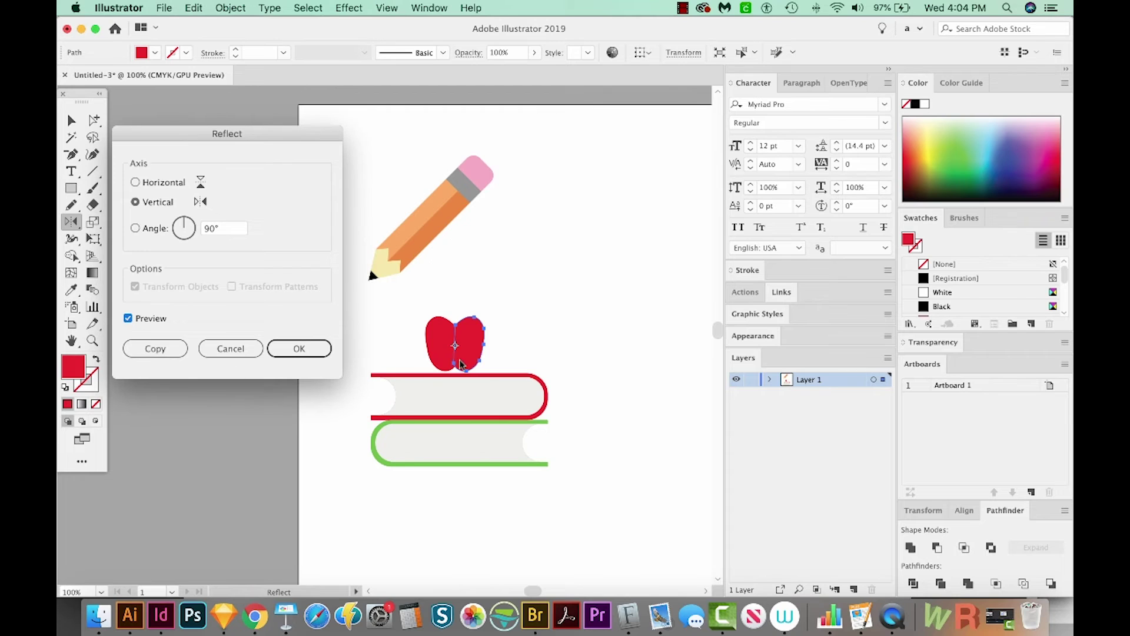
left_click(299, 349)
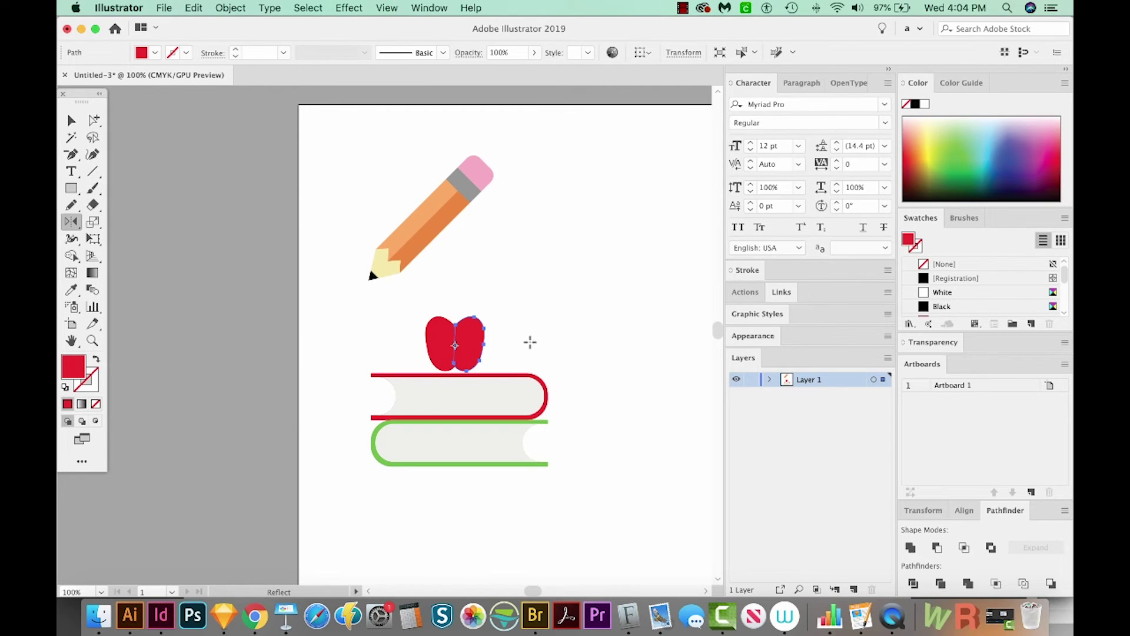
key("v")
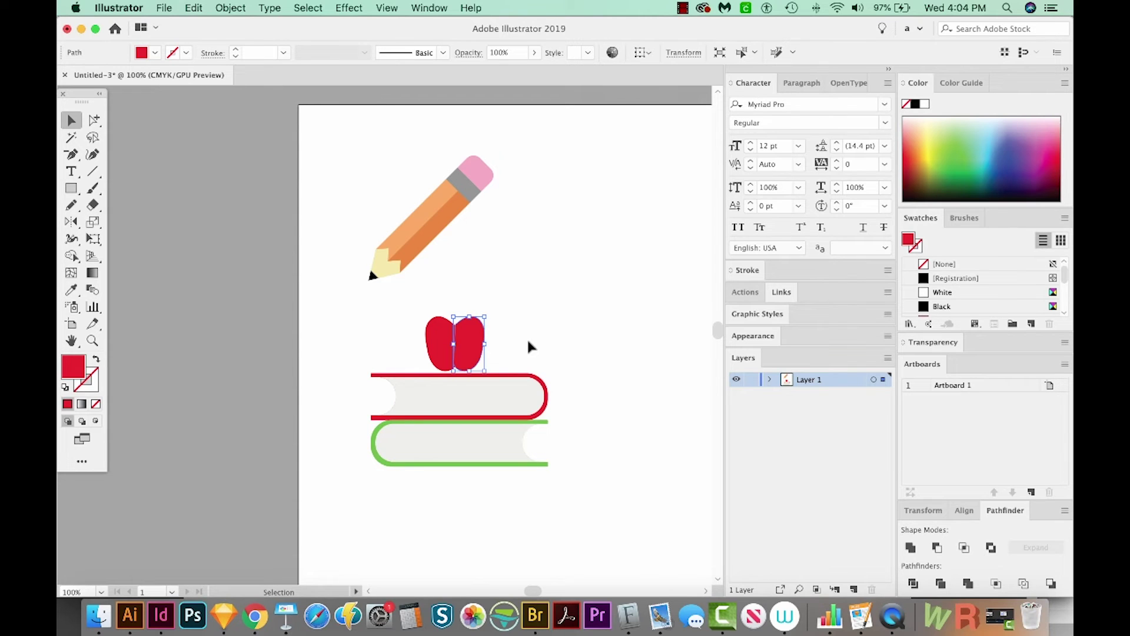
left_click(527, 337)
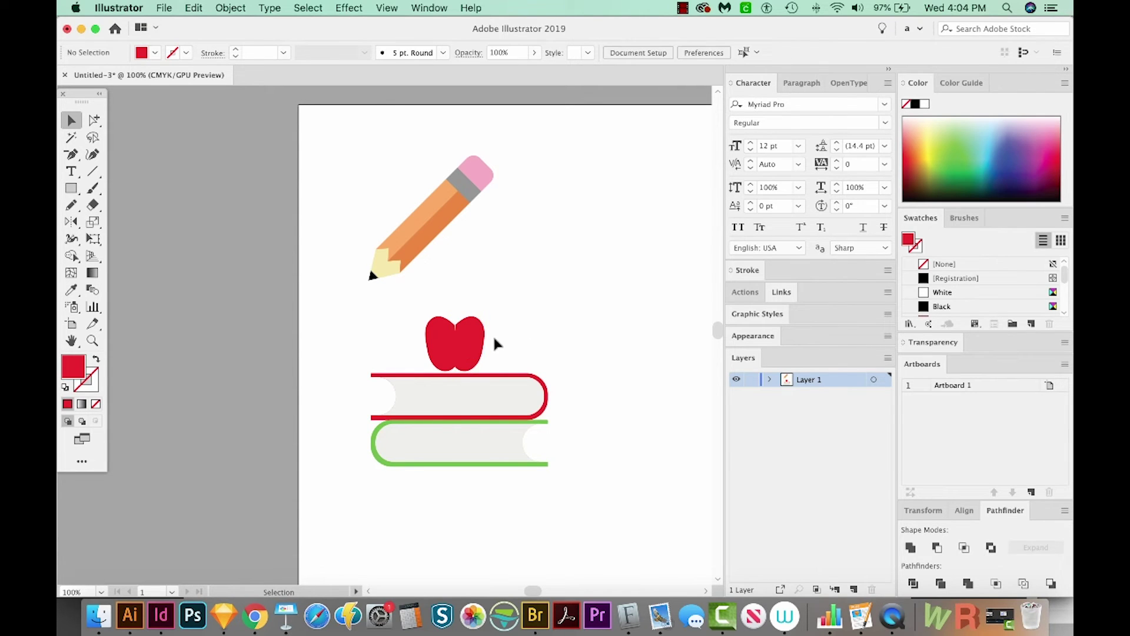
- Overlap the two red apple halves and merge them into one shape with Shape Builder
key("z")
left_click_drag(410, 281, 506, 395)
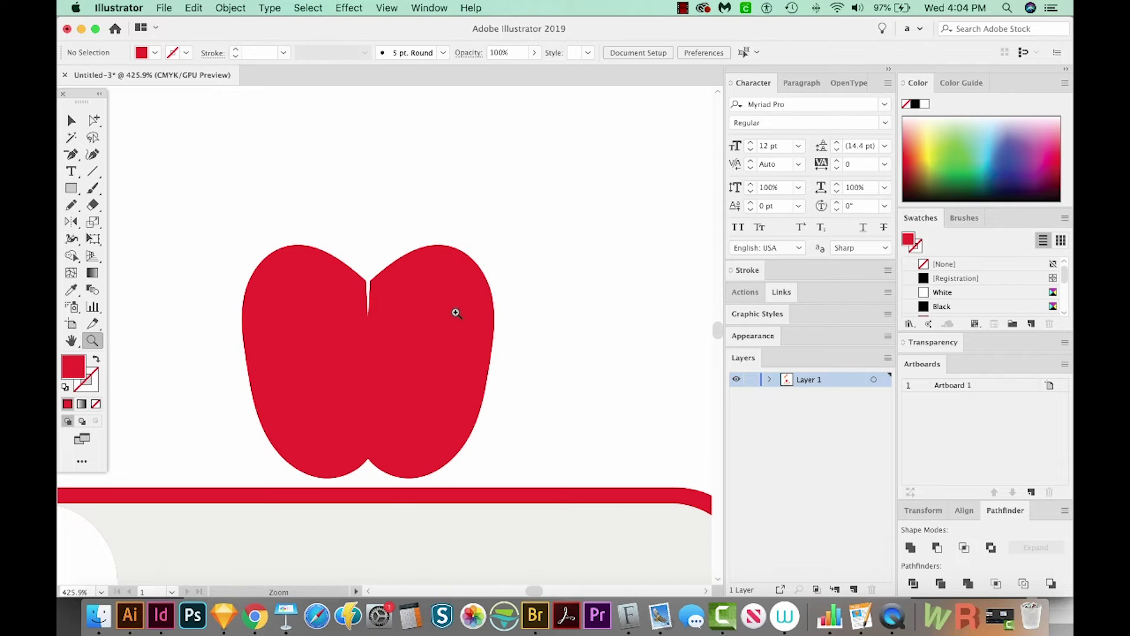
key("v")
left_click_drag(450, 315, 439, 316)
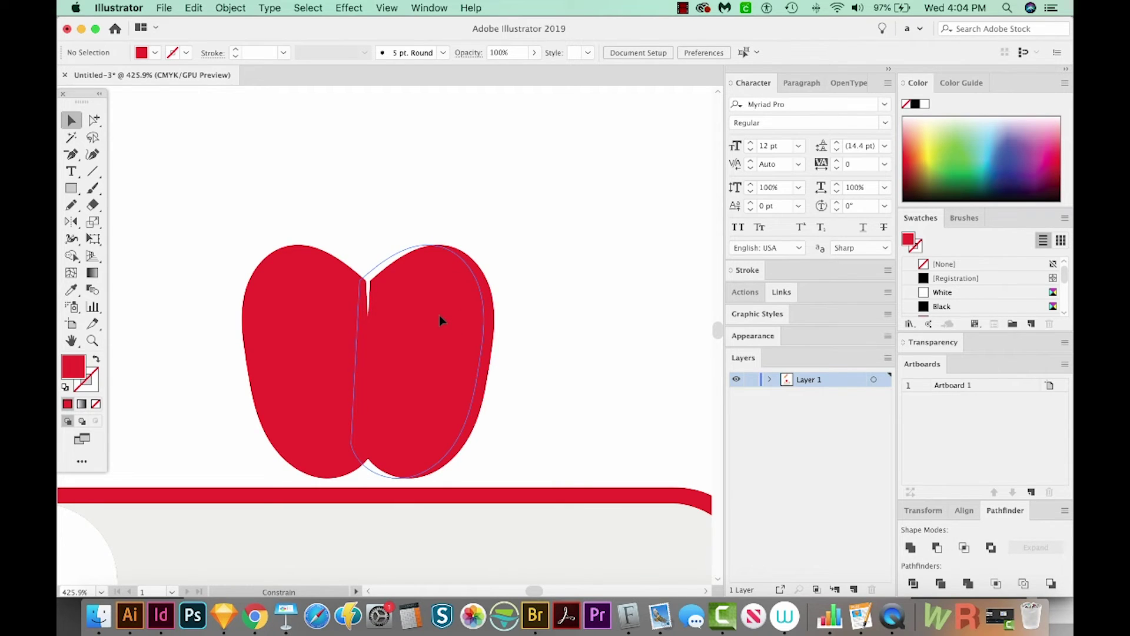
key("super+z")
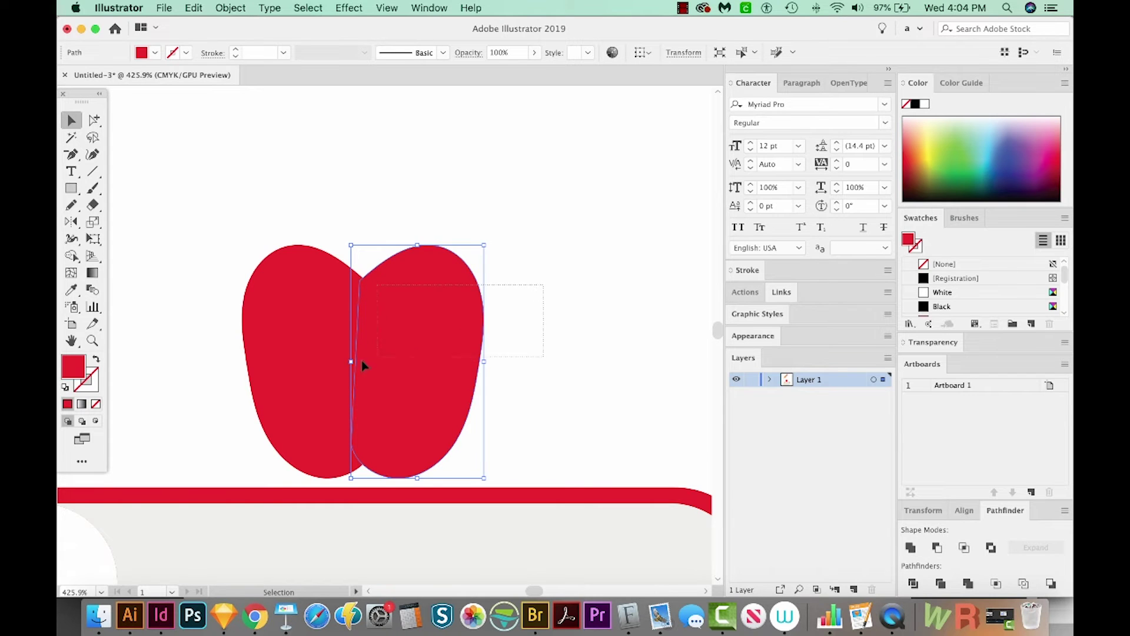
left_click_drag(316, 379, 315, 378)
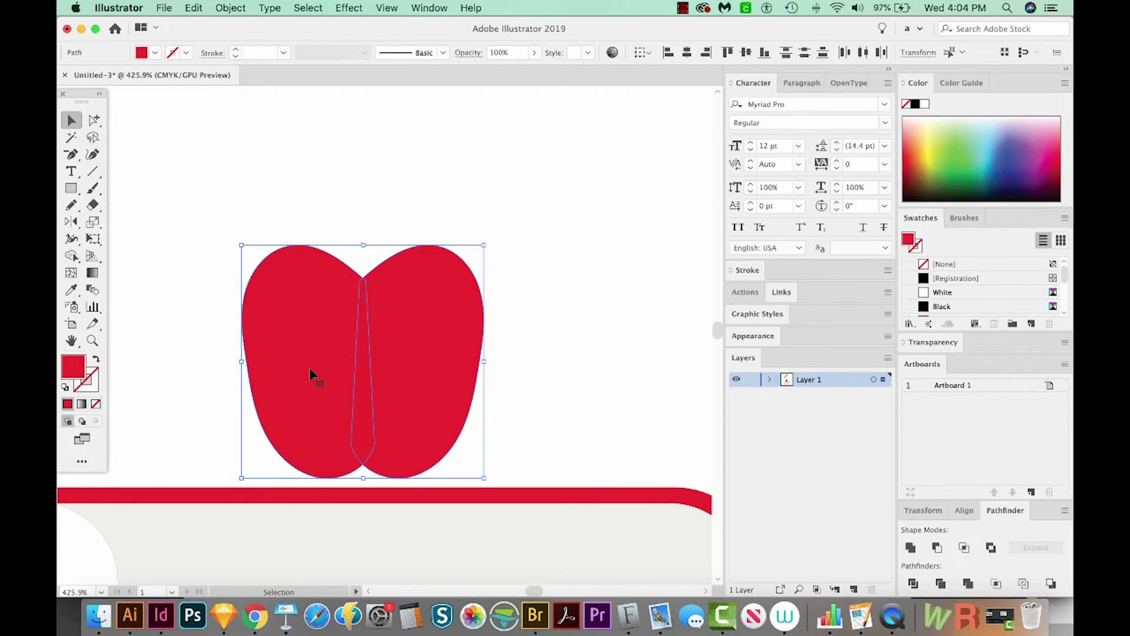
key("shift+m")
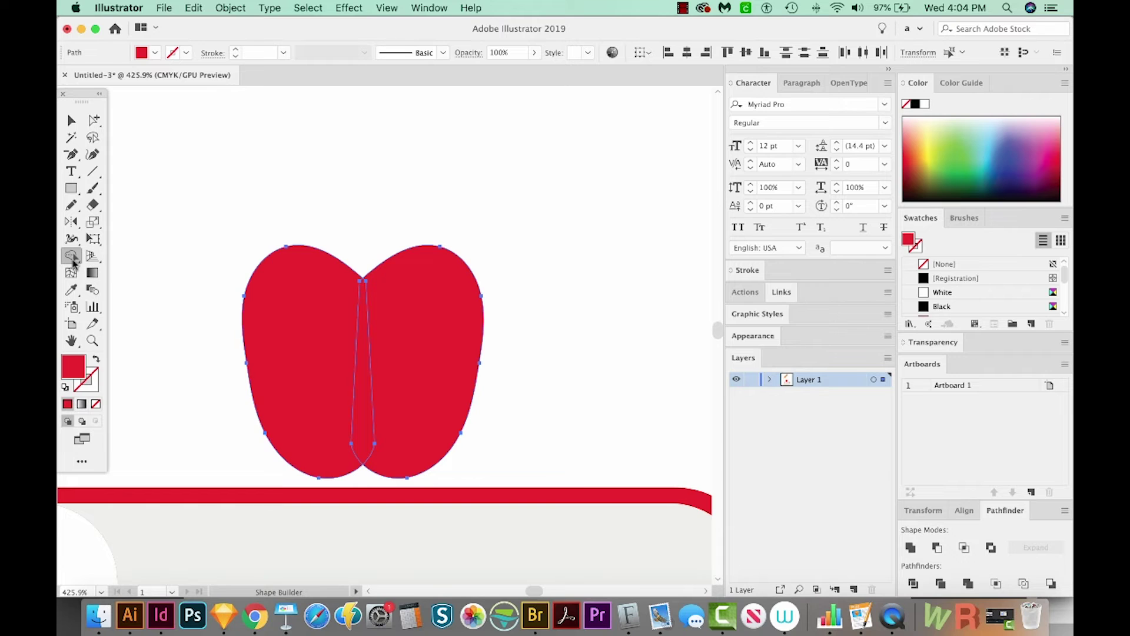
mouse_move(288, 379)
left_mouse_down()
mouse_move(438, 380)
mouse_move(443, 391)
left_mouse_up()
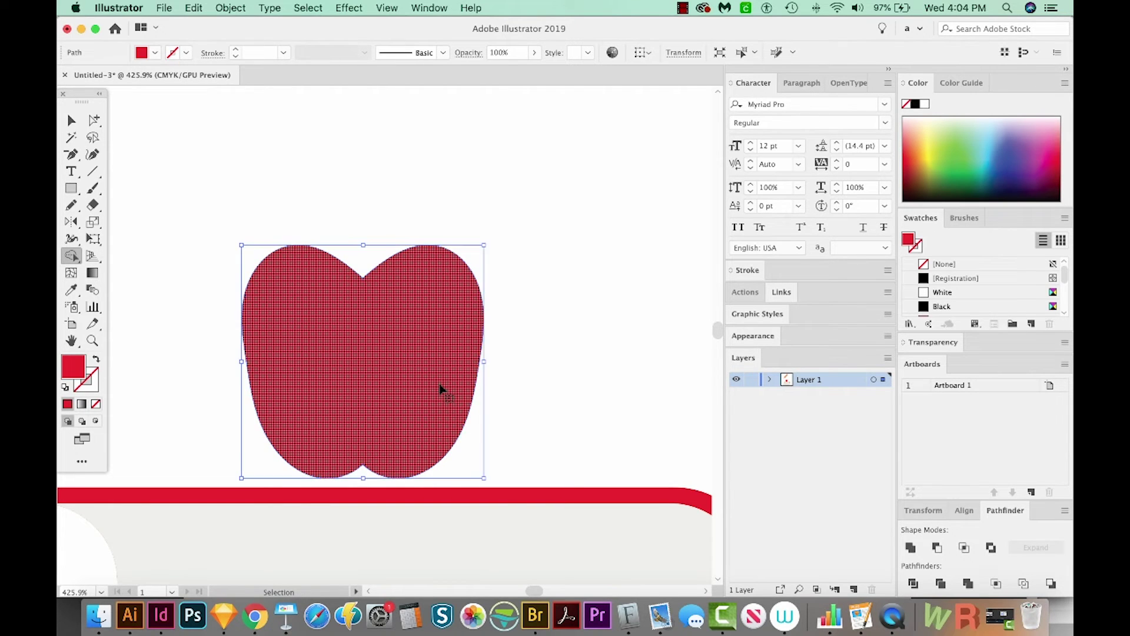
key("super+minus")
key("super+minus")
key("super+minus")
key("super+minus")
scroll(444, 391, "up", 2)
- Fill both books' page shapes with light grey #dbdbdb
left_click(560, 449)
scroll(500, 448, "down", 2)
key("a")
left_click(418, 441)
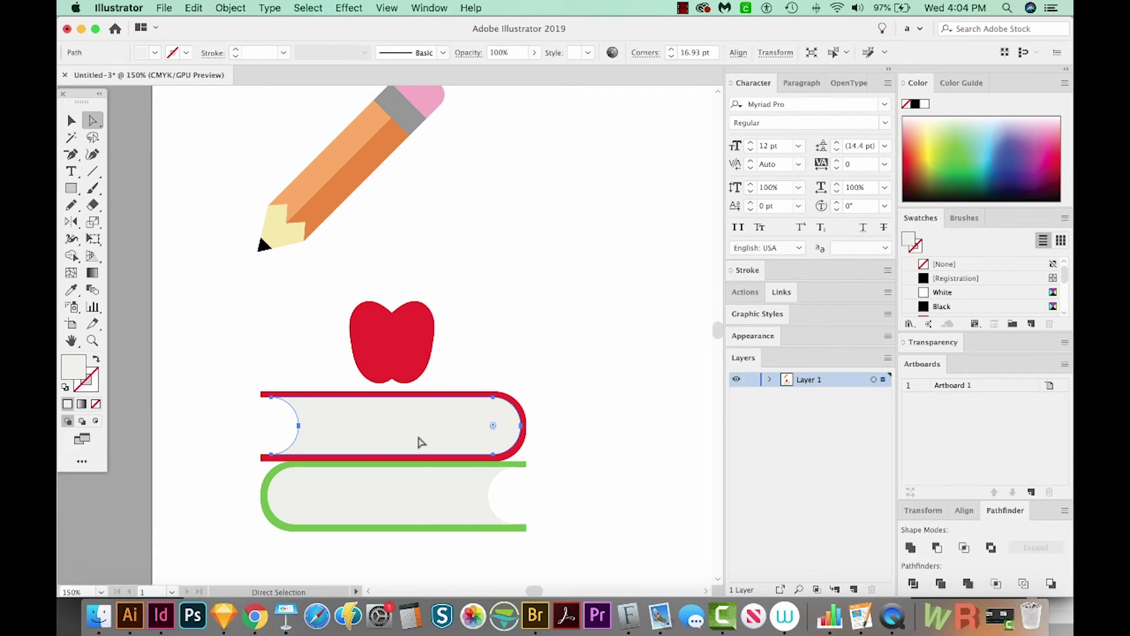
left_click(415, 504, "shift")
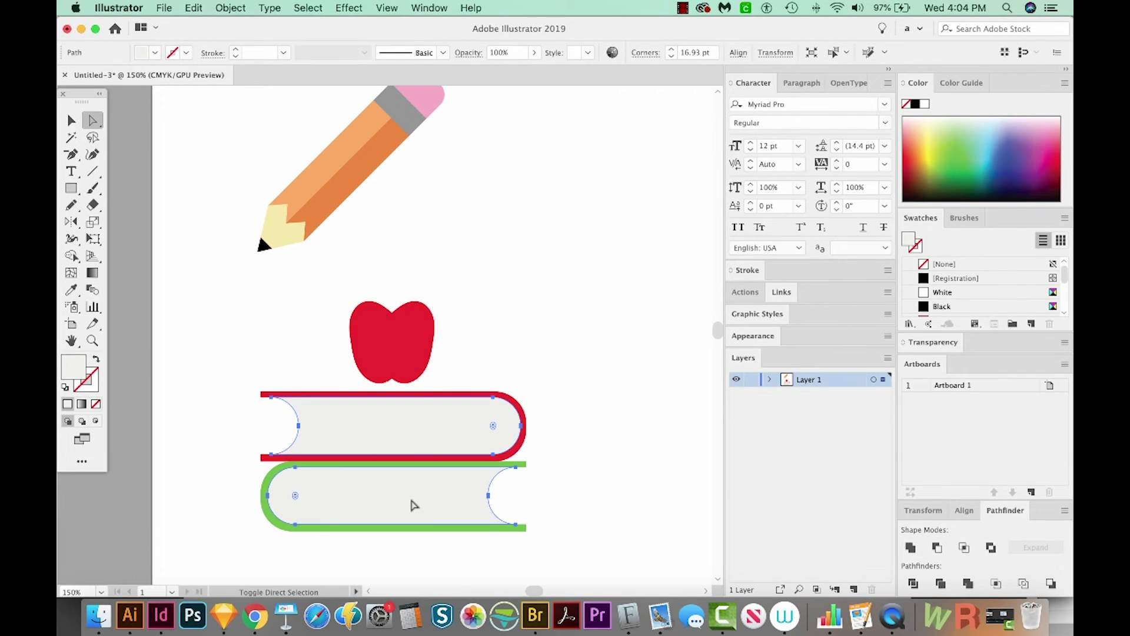
double_click(83, 358)
left_click(75, 165)
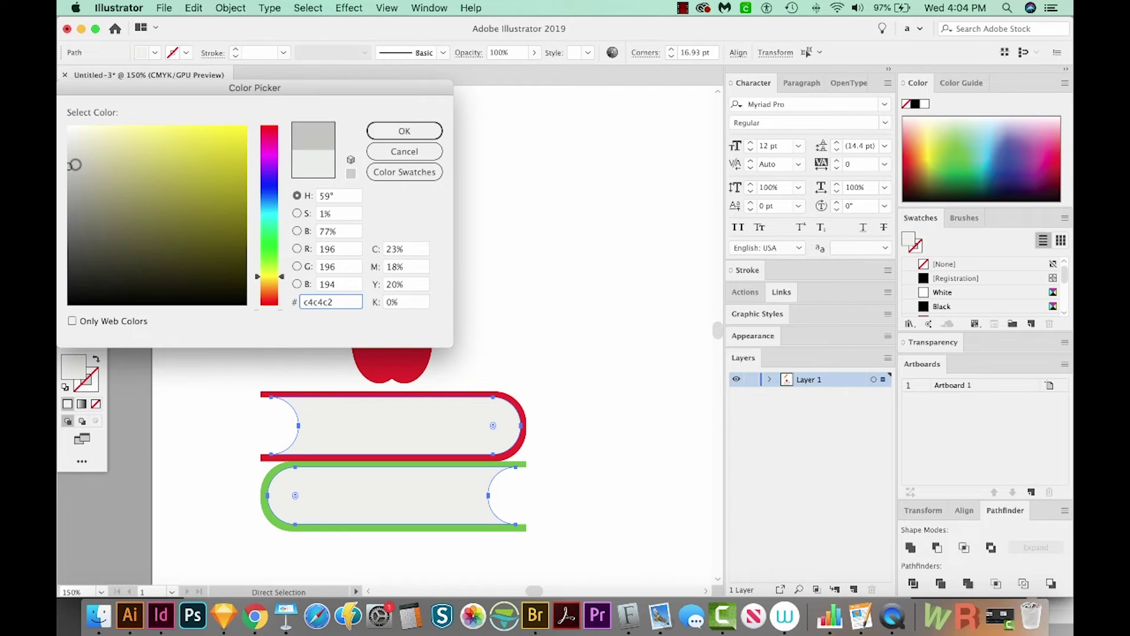
left_click(405, 131)
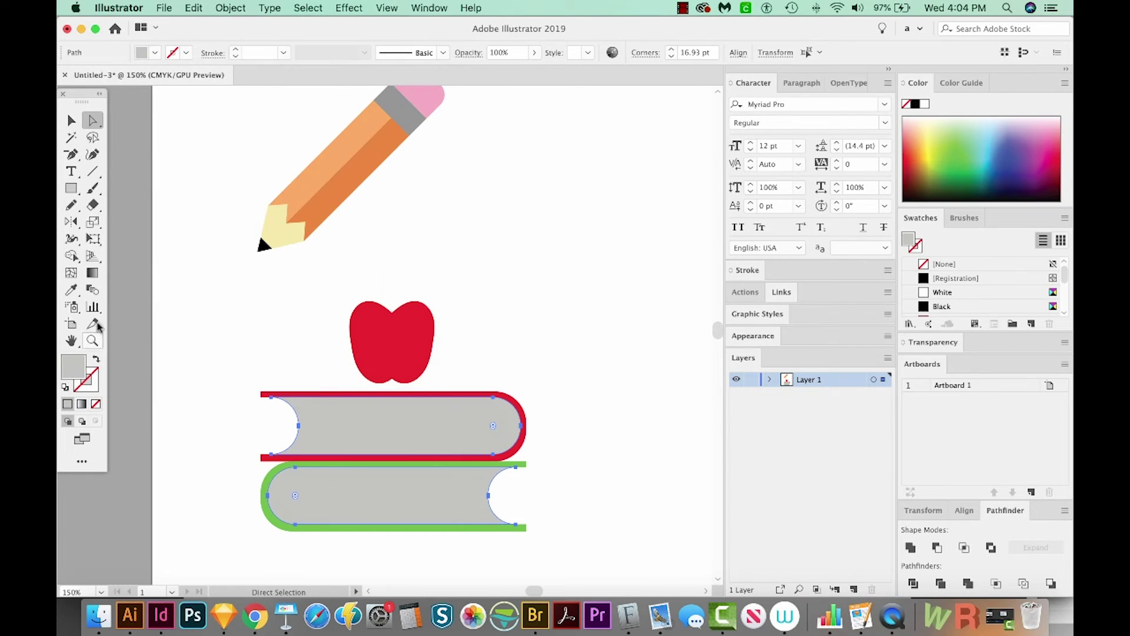
double_click(82, 360)
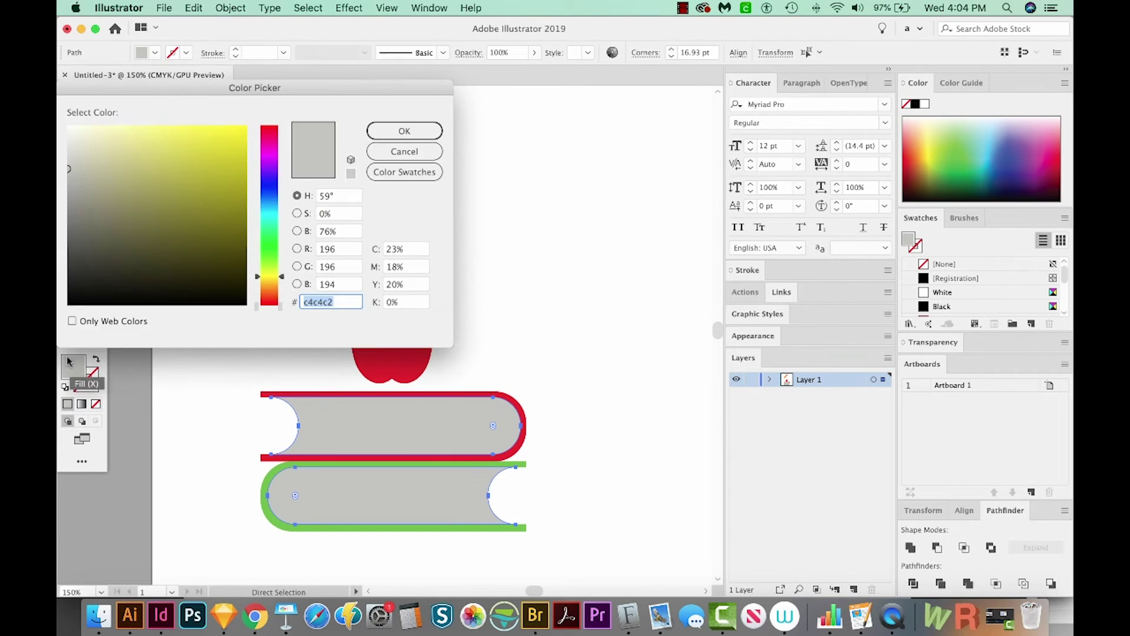
left_click(68, 150)
left_click(400, 130)
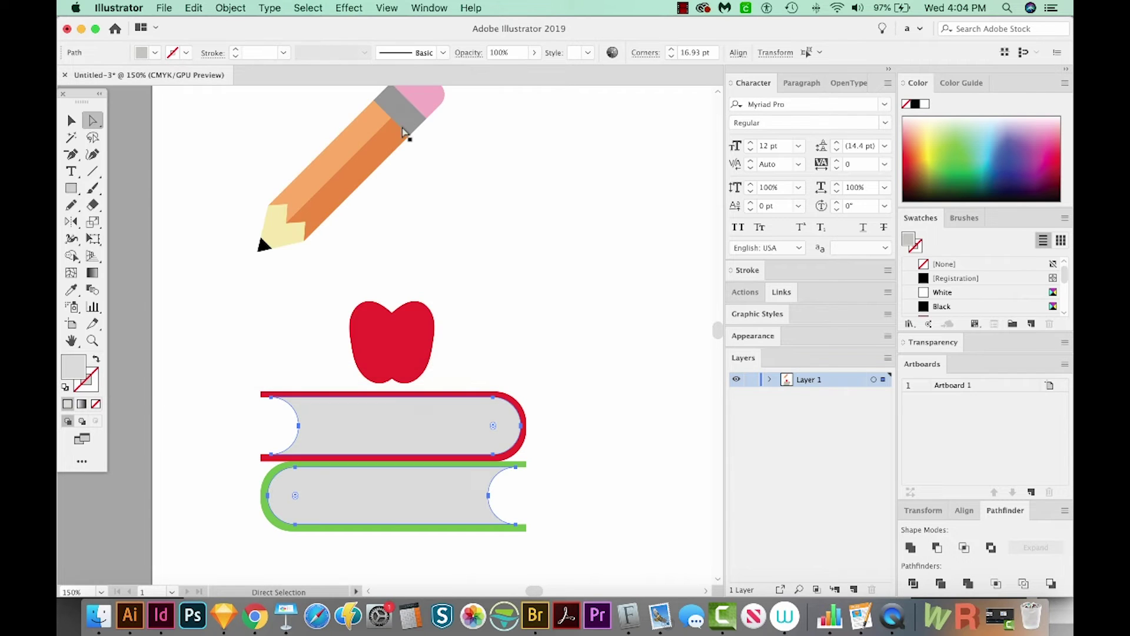
left_click(487, 318)
- Lower the apple so it rests on the top book's red cover
key("space")
left_click_drag(346, 341, 381, 347)
key("v")
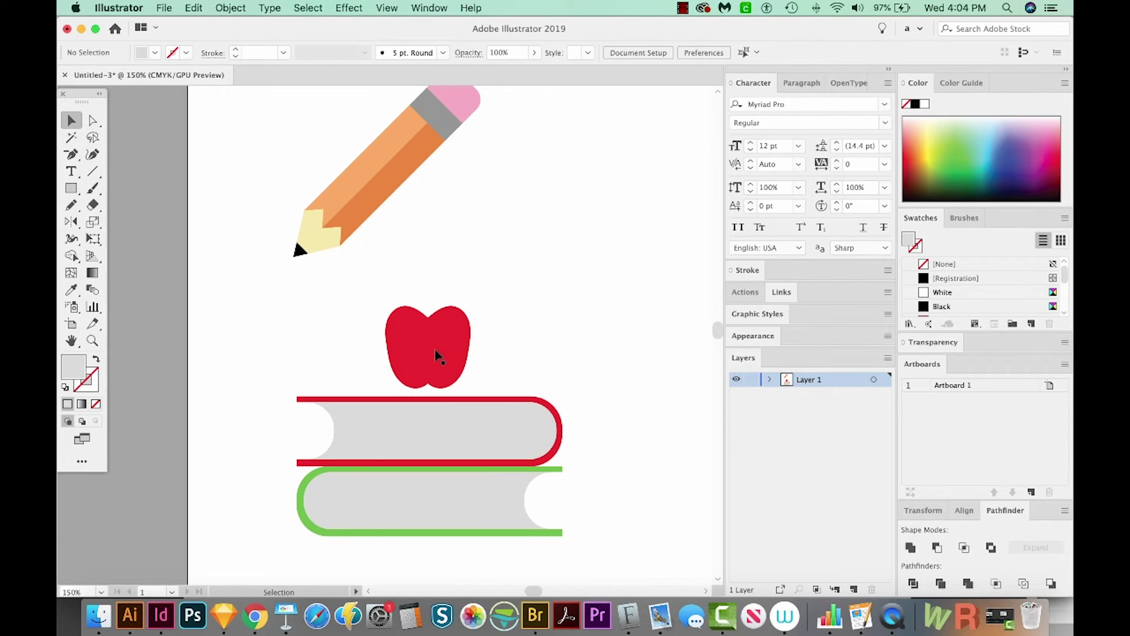
left_click_drag(436, 357, 438, 362)
scroll(574, 353, "up", 1)
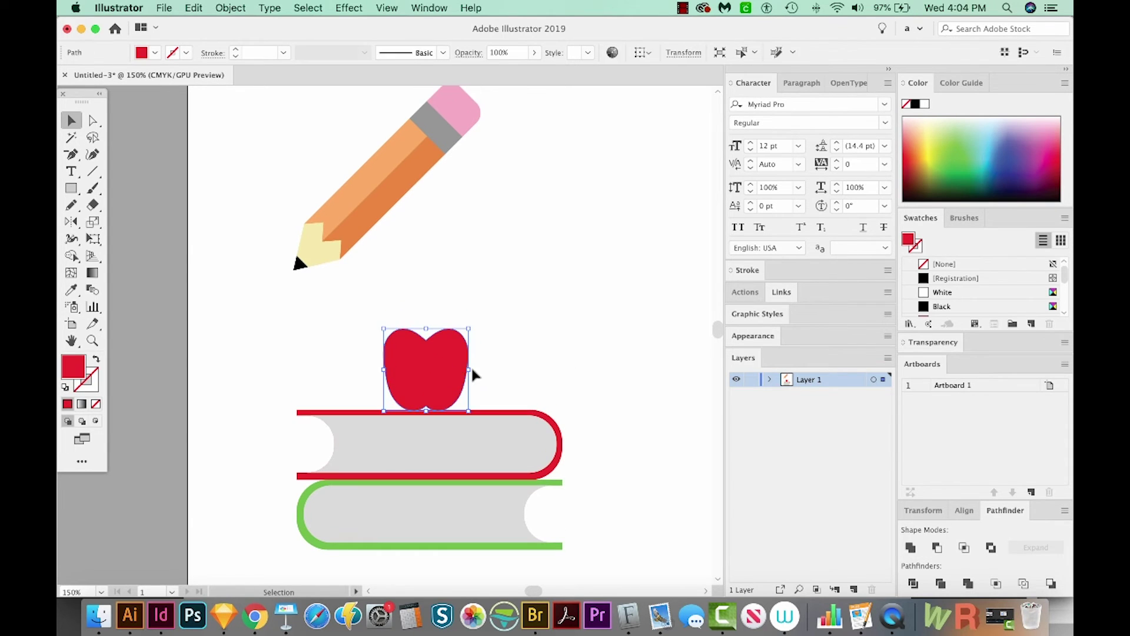
left_click(482, 369)
scroll(541, 302, "left", 1)
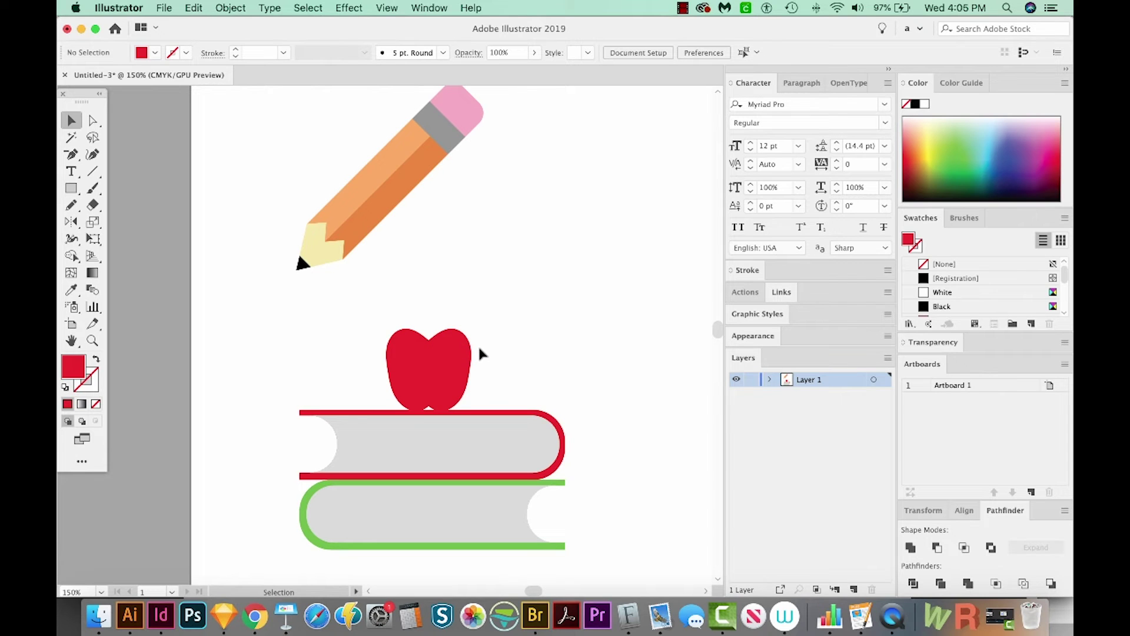
- Zoom in and draw a thin stem rising from the apple's top dip
key("z")
left_click_drag(536, 269, 329, 455)
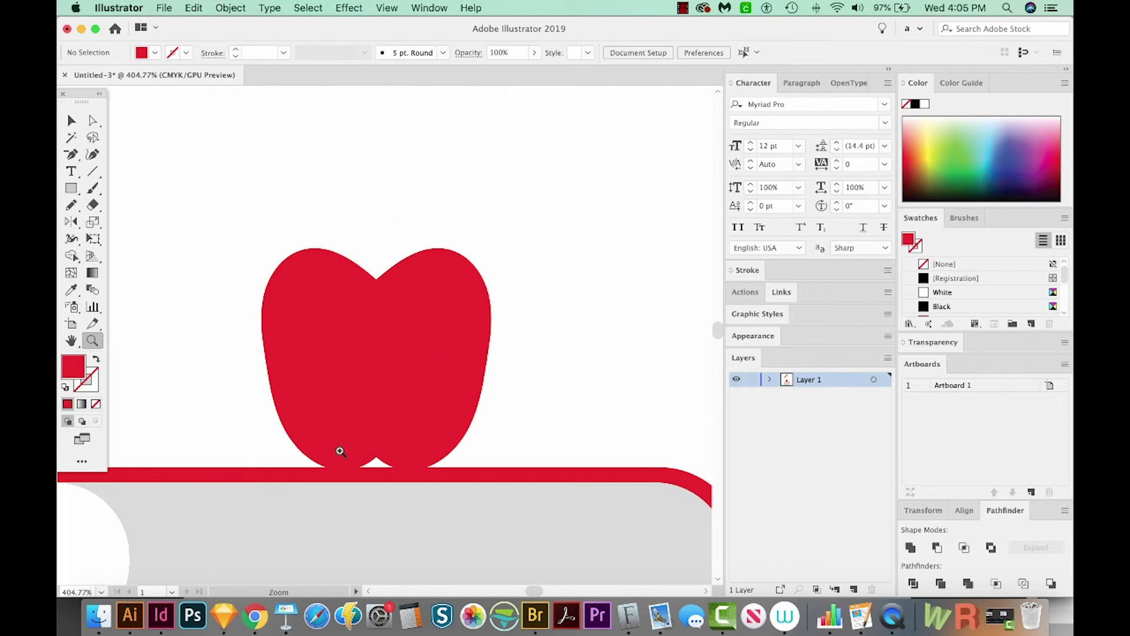
key("n")
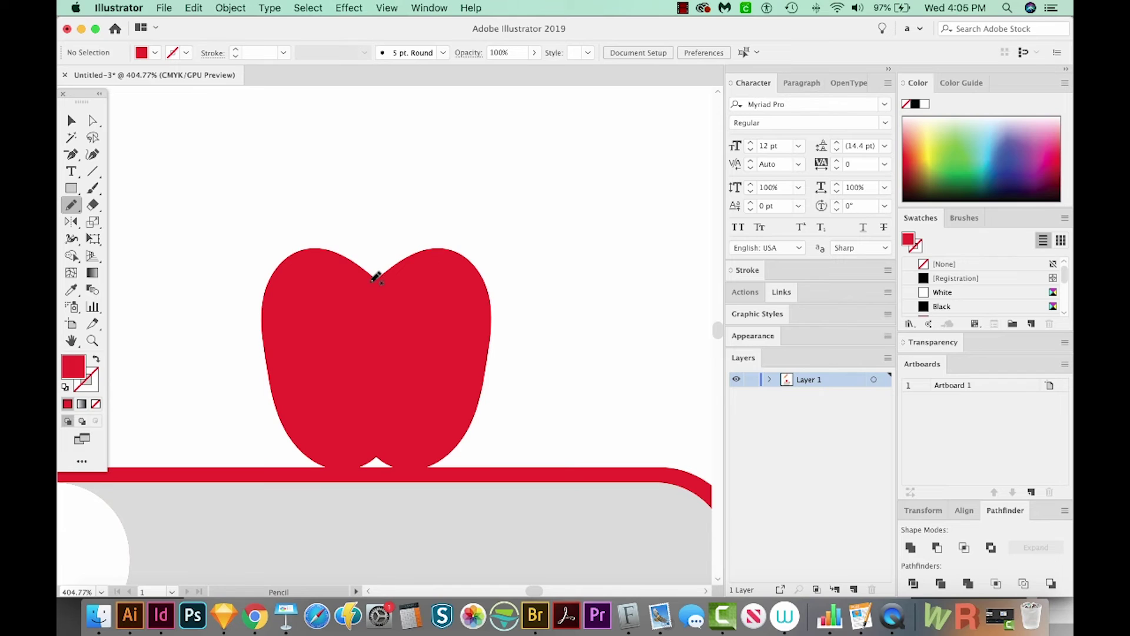
mouse_move(371, 277)
left_mouse_down()
mouse_move(364, 221)
mouse_move(374, 217)
mouse_move(379, 280)
left_mouse_up()
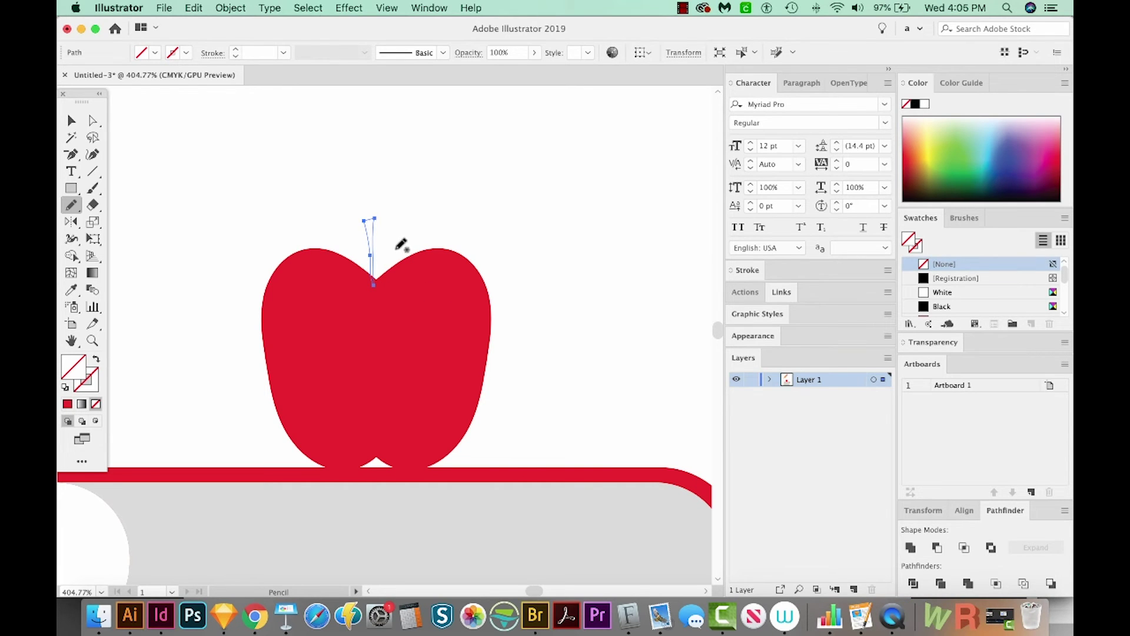
key("a")
left_click(381, 237)
left_click(377, 219)
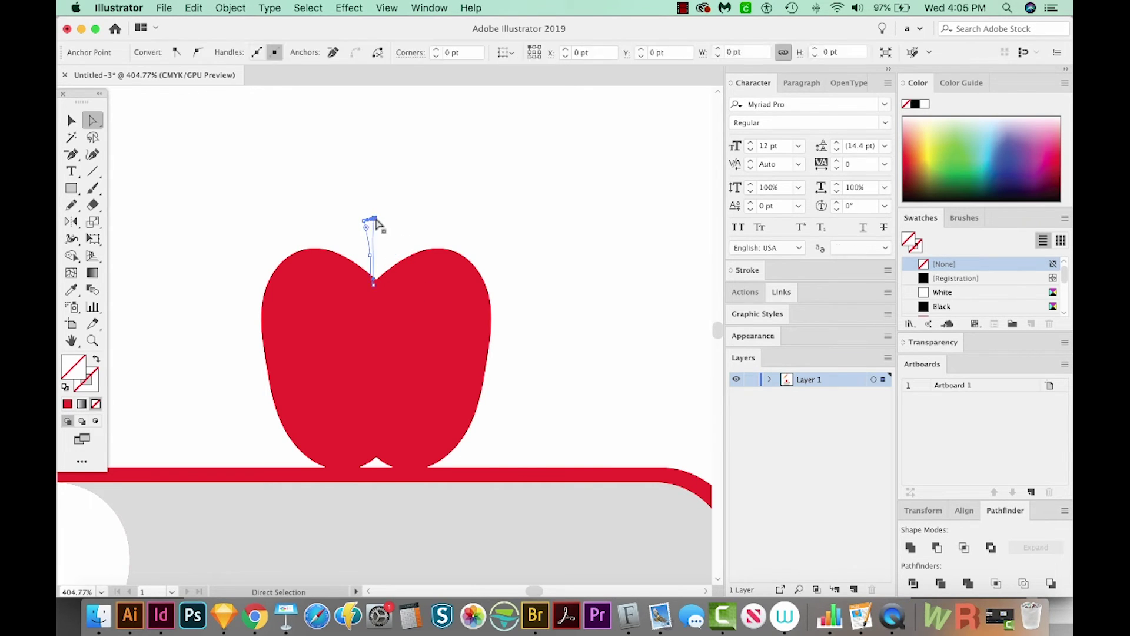
left_click_drag(376, 289, 380, 284)
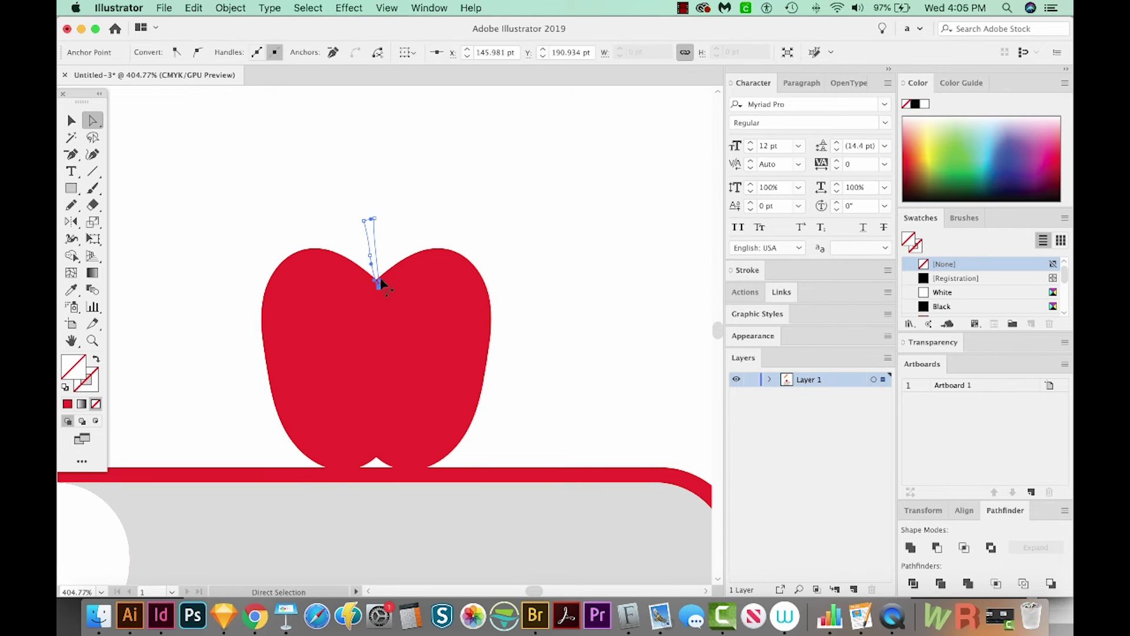
- Fill the stem with brown #7f493b
double_click(81, 373)
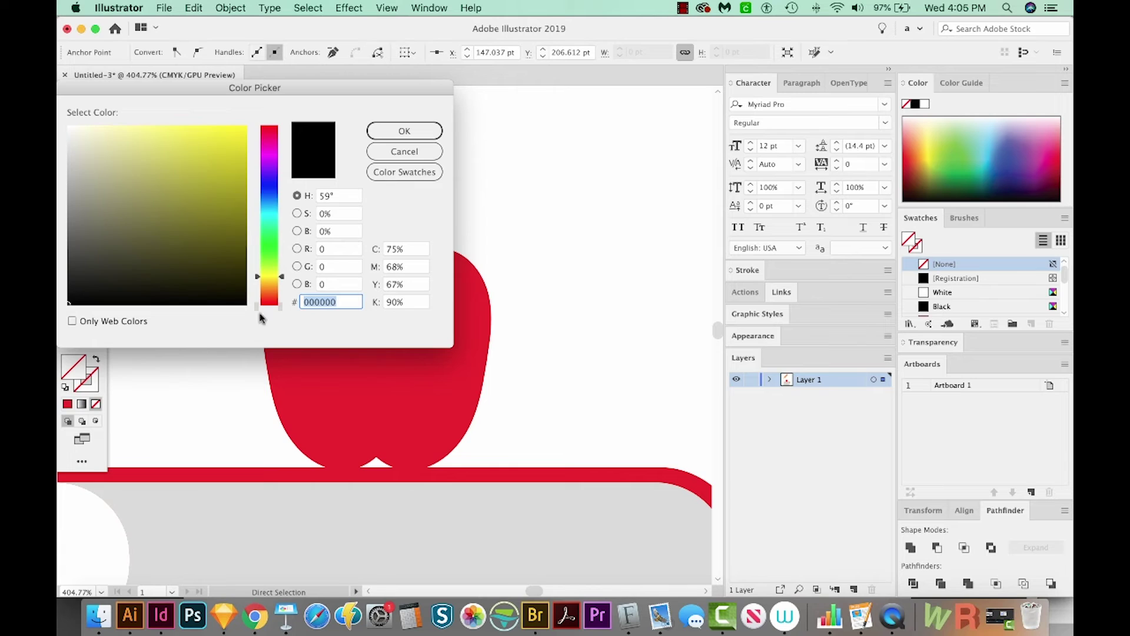
left_click(270, 297)
left_click_drag(271, 298, 271, 300)
mouse_move(230, 217)
left_mouse_down()
mouse_move(246, 206)
mouse_move(157, 206)
mouse_move(159, 217)
left_mouse_up()
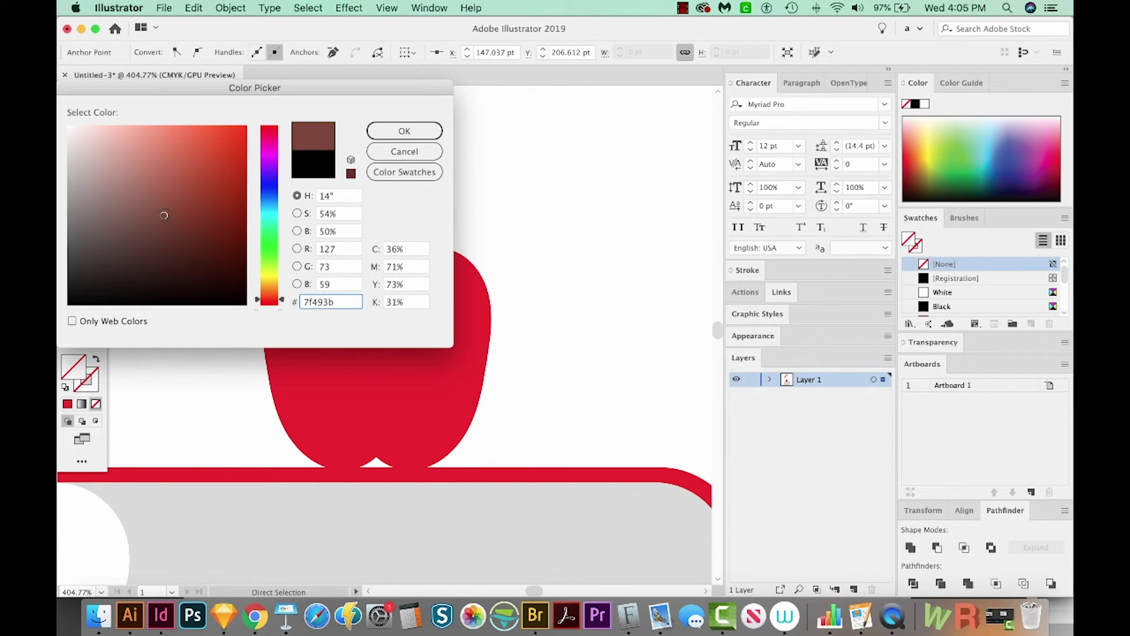
left_click(412, 134)
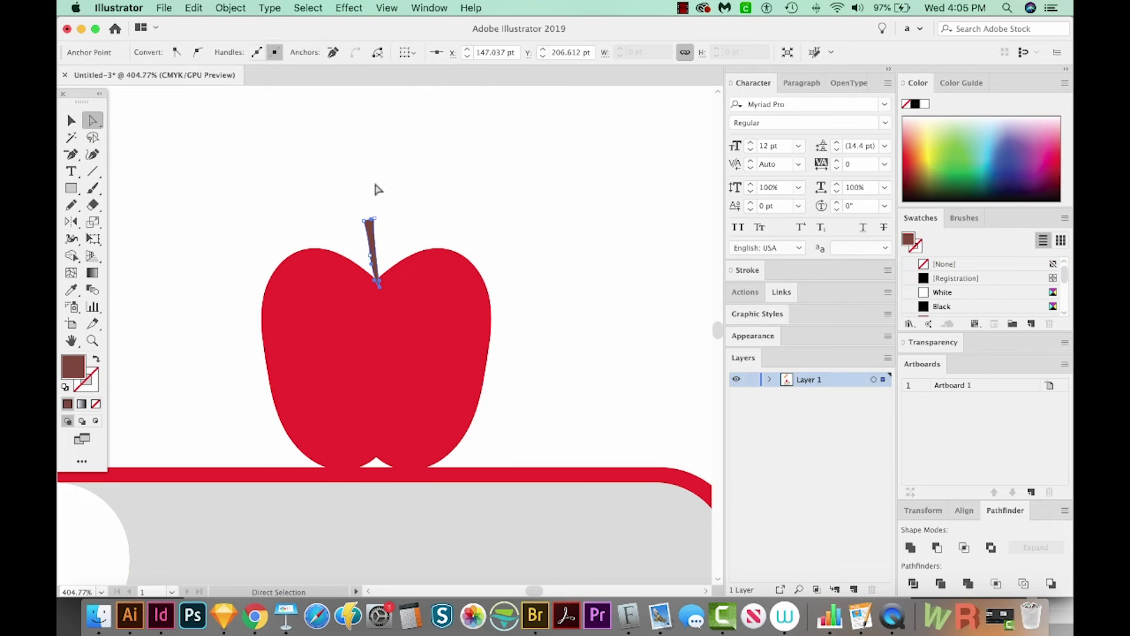
- Reshape the stem's top and bottom anchors into a tapered, slightly tilted stem
left_click(373, 252)
left_click(369, 243)
left_click_drag(363, 220, 359, 222)
left_click_drag(378, 286, 375, 283)
left_click(394, 252)
key("v")
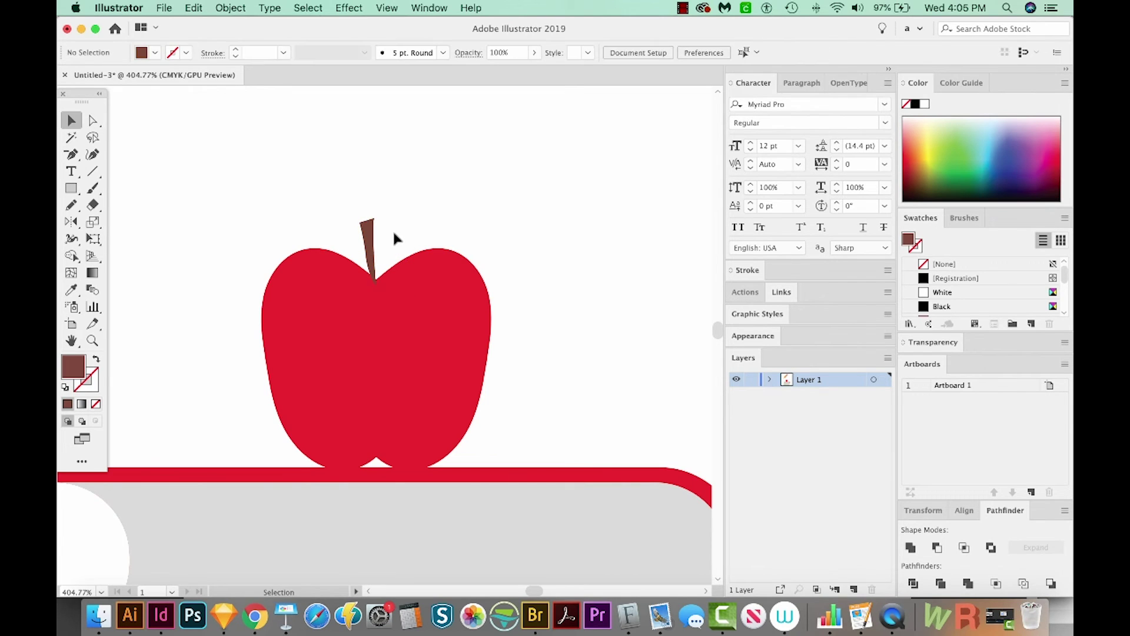
left_click(366, 247)
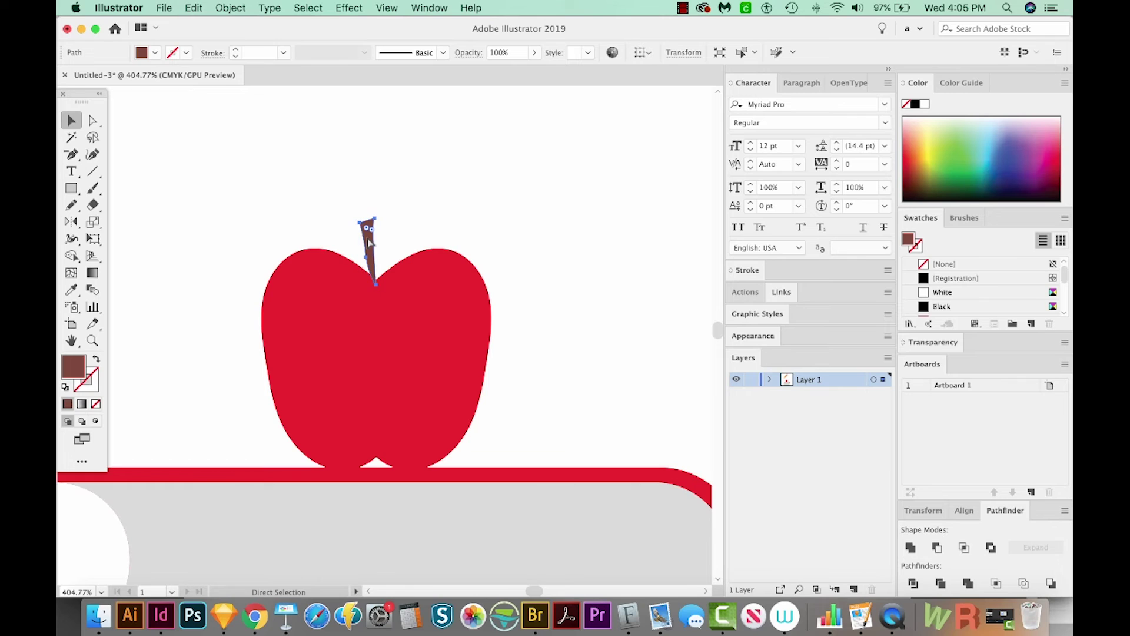
left_click(367, 242)
left_click(476, 231)
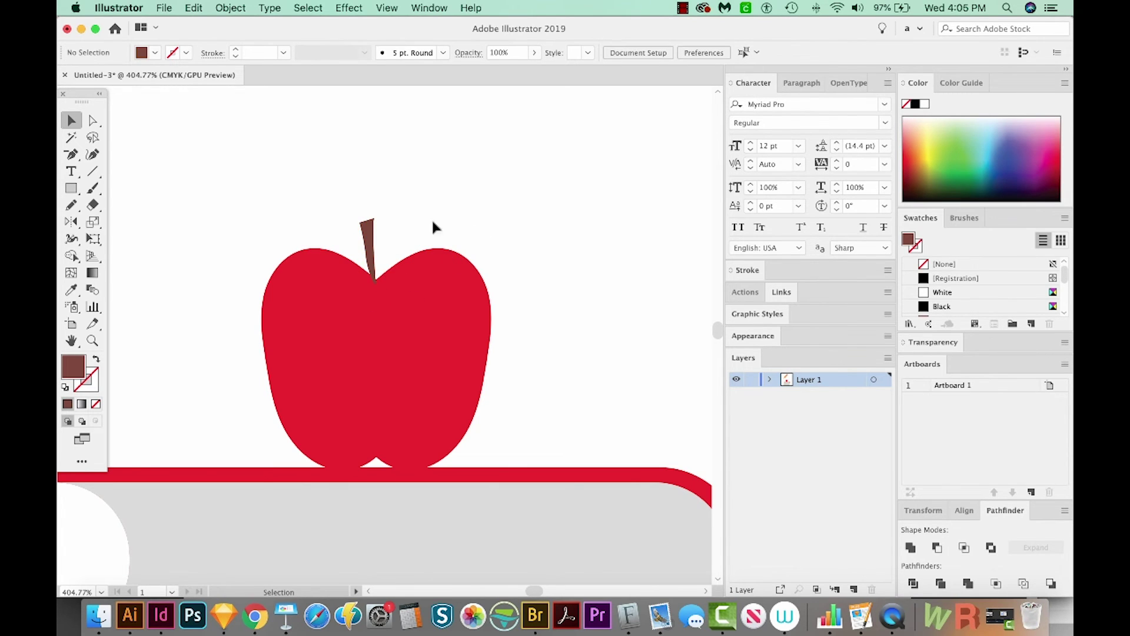
- Draw a leaf shape near the stem and fill it with green
key("n")
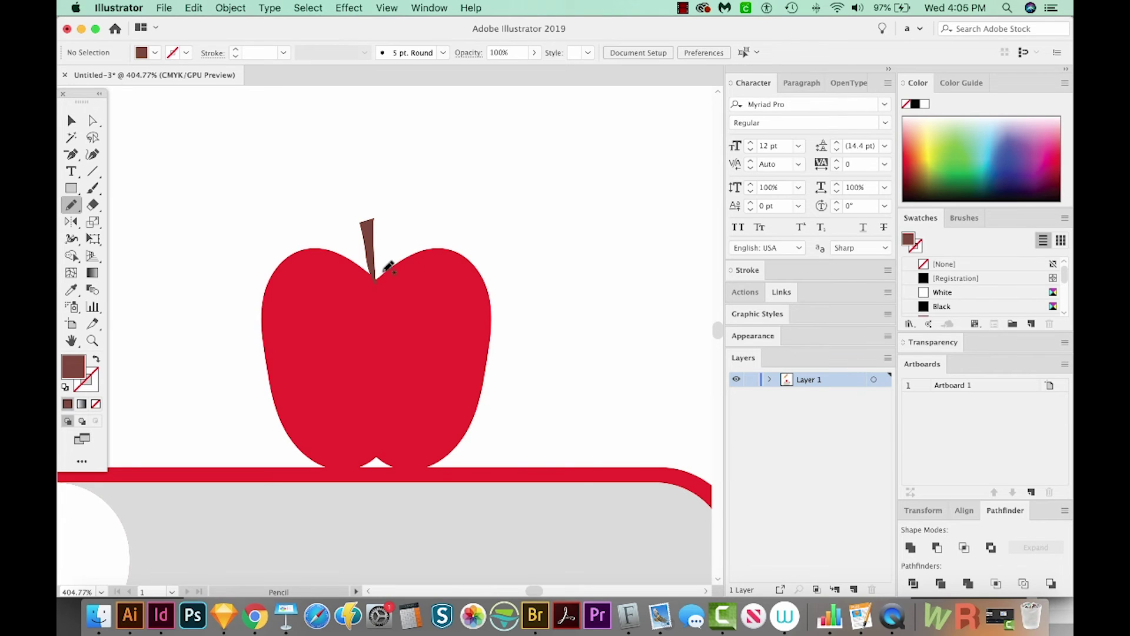
mouse_move(377, 275)
left_mouse_down()
mouse_move(449, 187)
mouse_move(446, 236)
mouse_move(380, 272)
left_mouse_up()
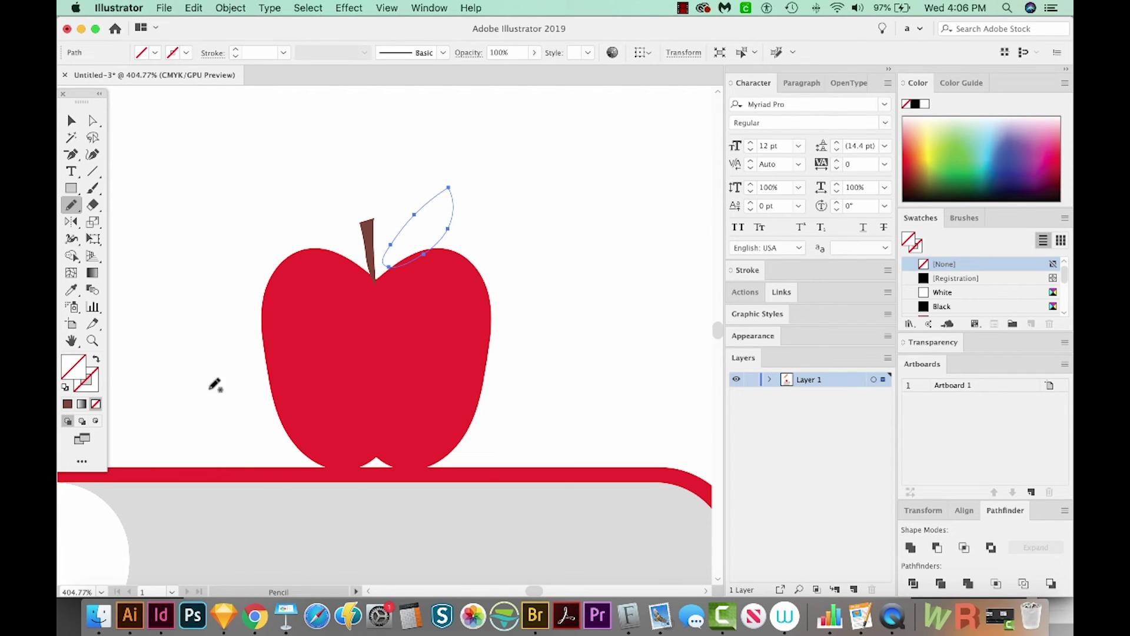
key("v")
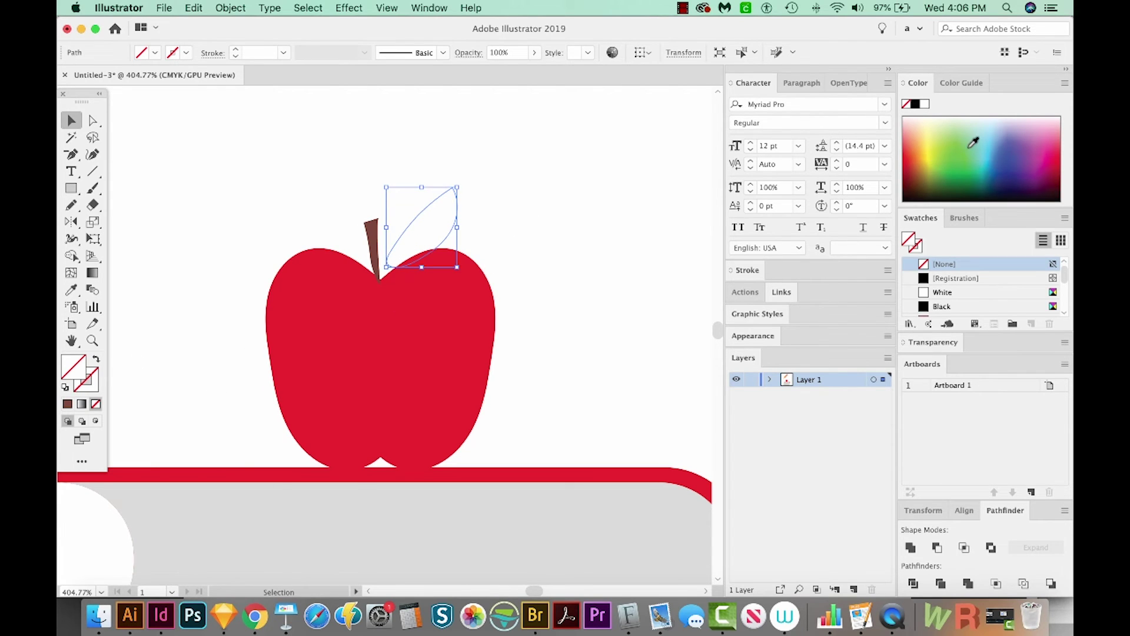
left_click(936, 154)
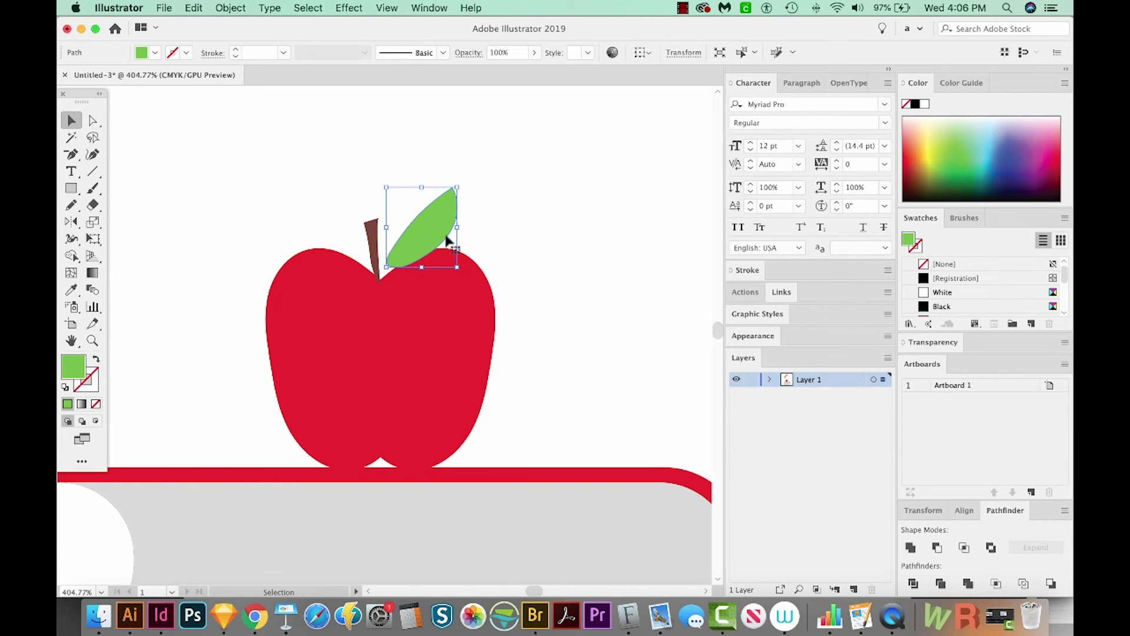
- Move and rotate the leaf so it angles up beside the stem, then fit the artboard
left_click_drag(423, 234, 414, 252)
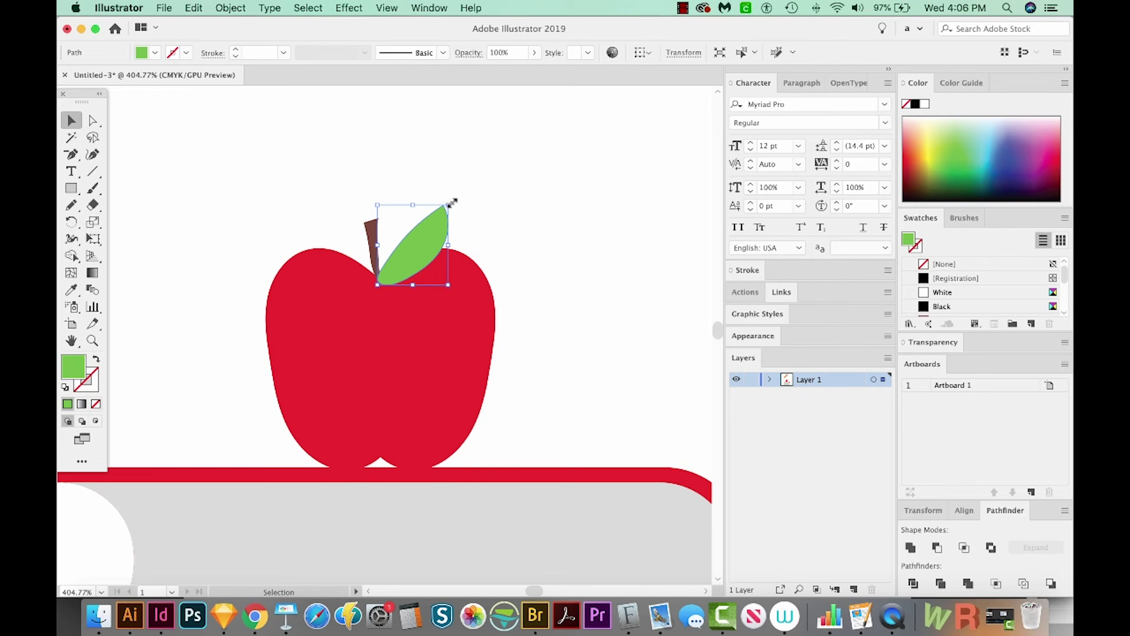
left_click_drag(450, 200, 447, 196)
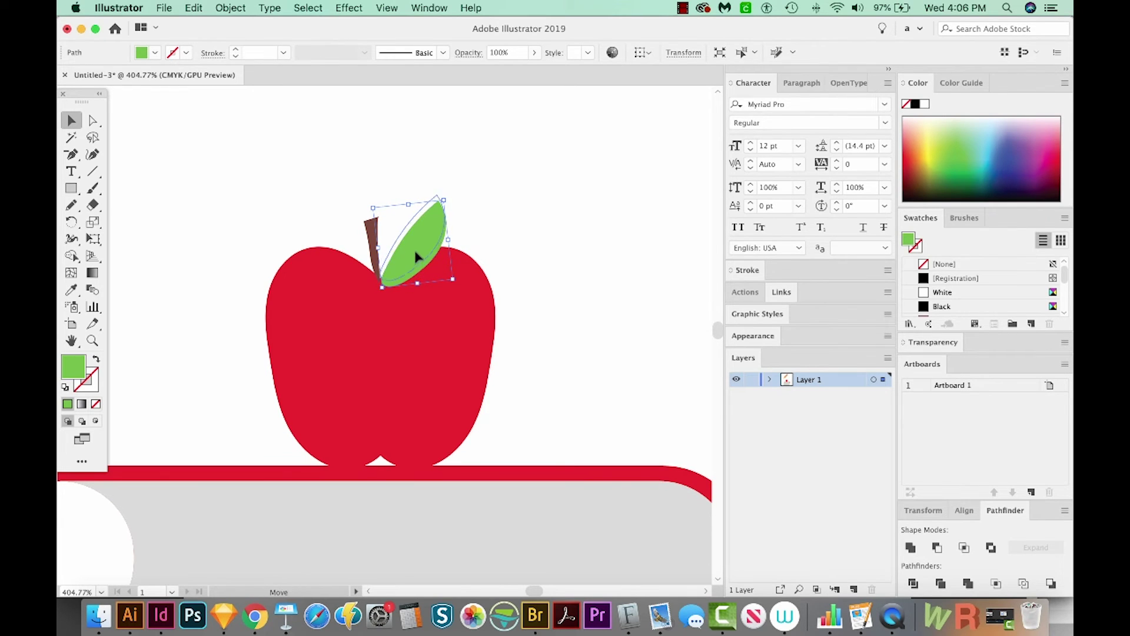
left_click_drag(414, 257, 410, 245)
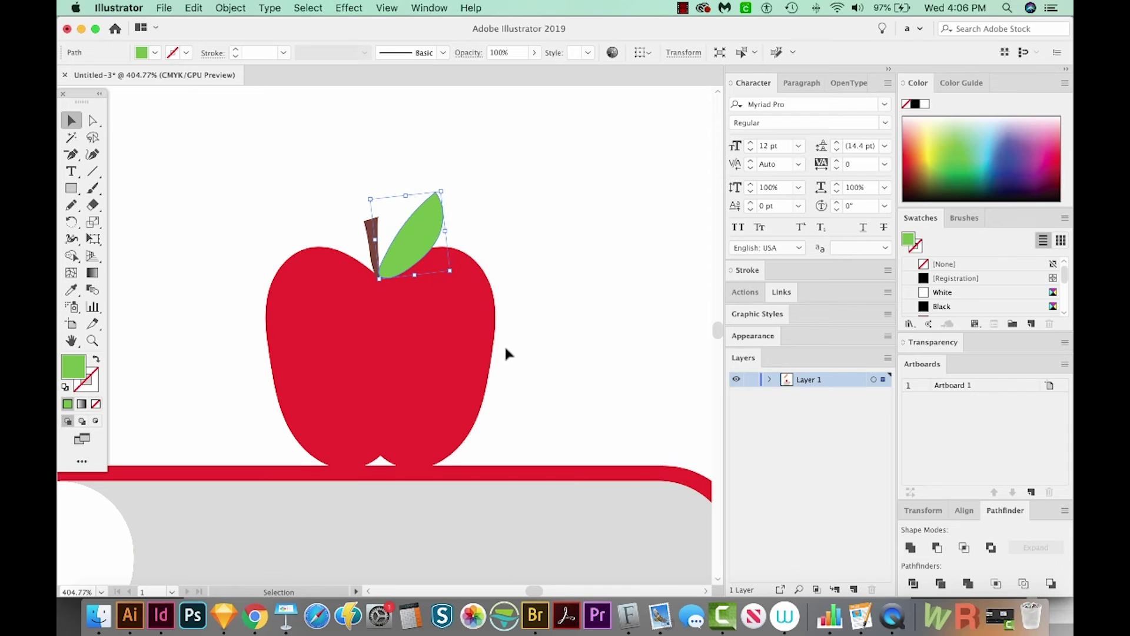
left_click(525, 357)
key("super+minus")
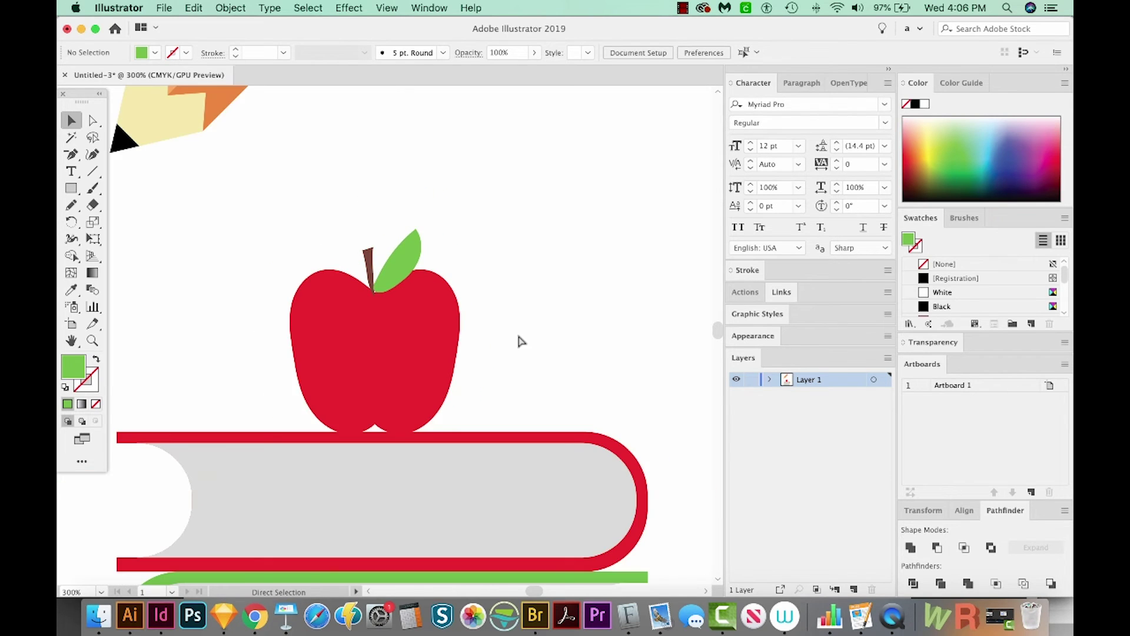
key("super+1")
left_click_drag(381, 495, 408, 503)
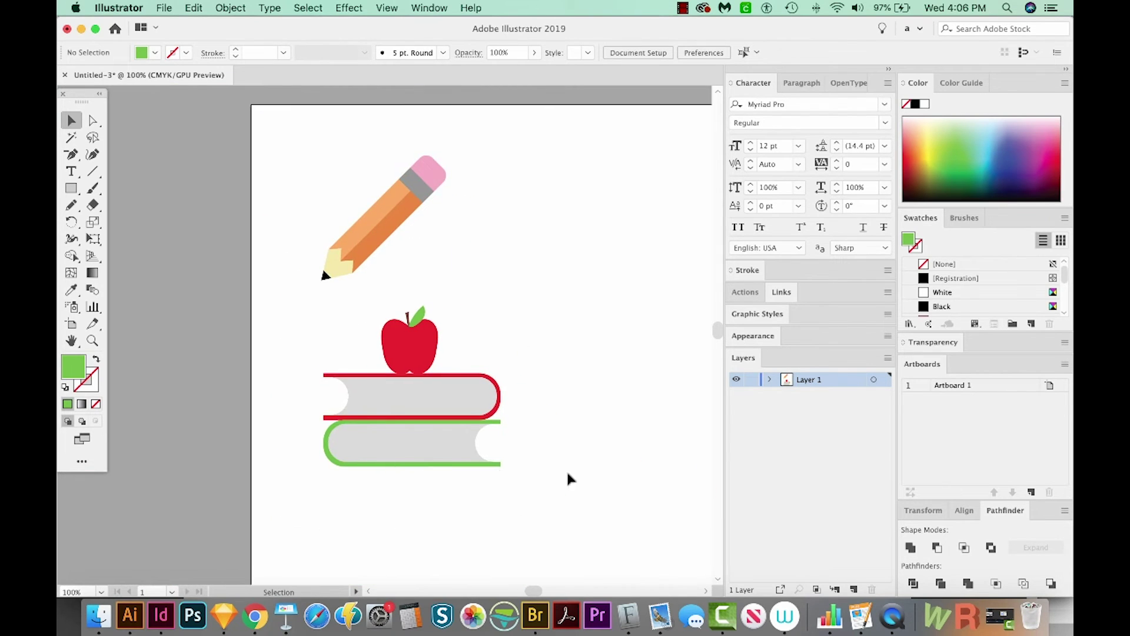
- Pan to free space and reset colours to default white fill and black stroke
key("space")
left_click_drag(583, 465, 429, 472)
key("d")
key("s")
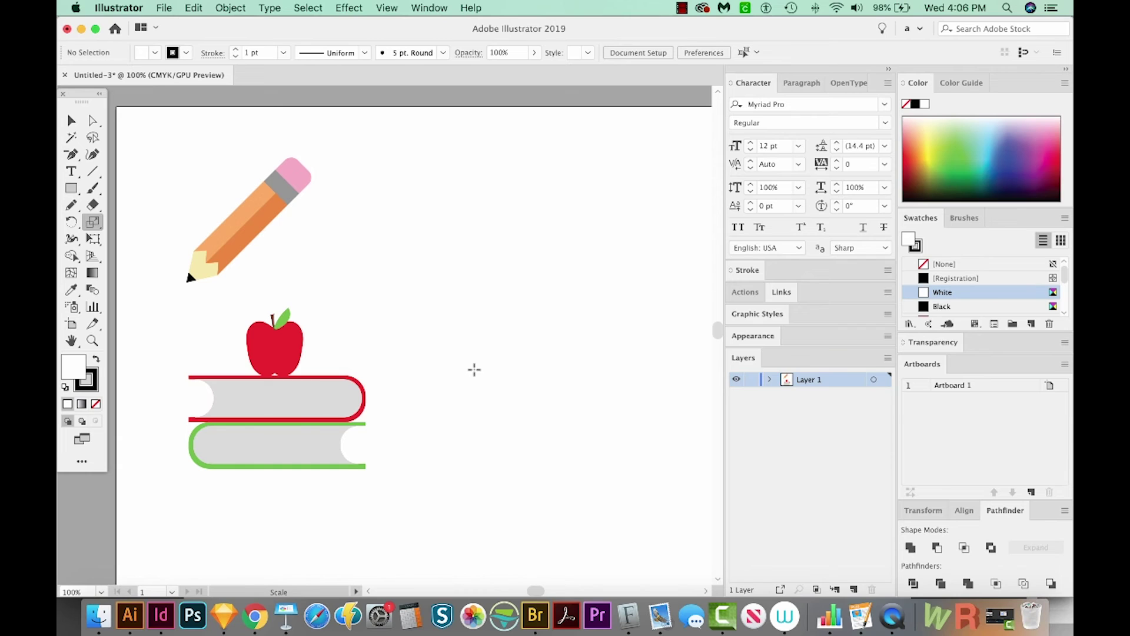
key("space")
left_click_drag(457, 343, 436, 353)
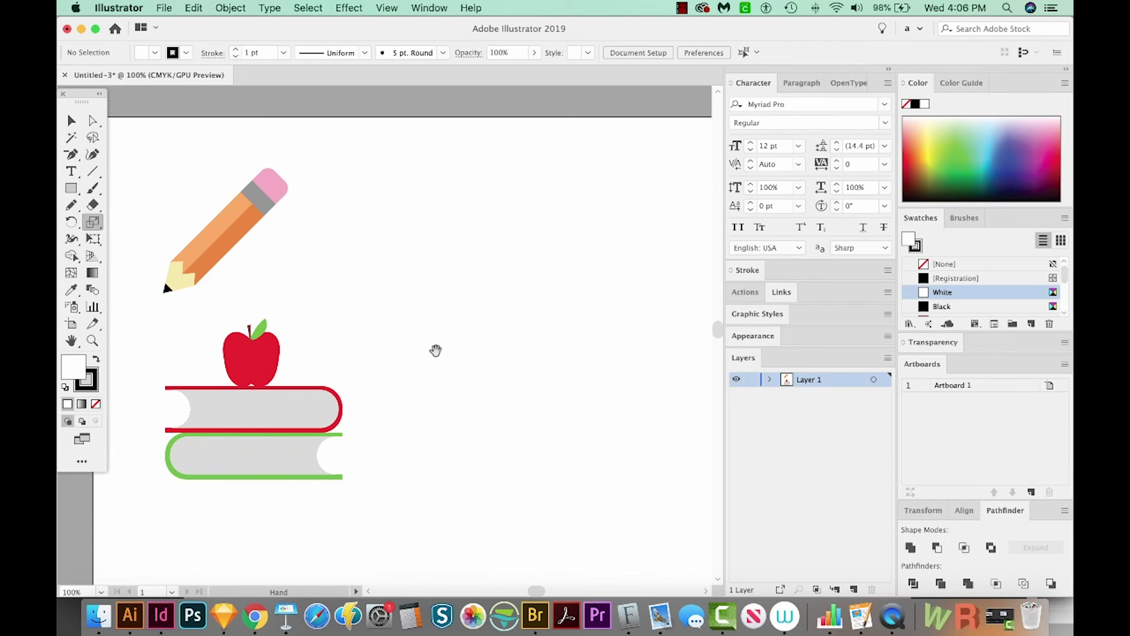
key("m")
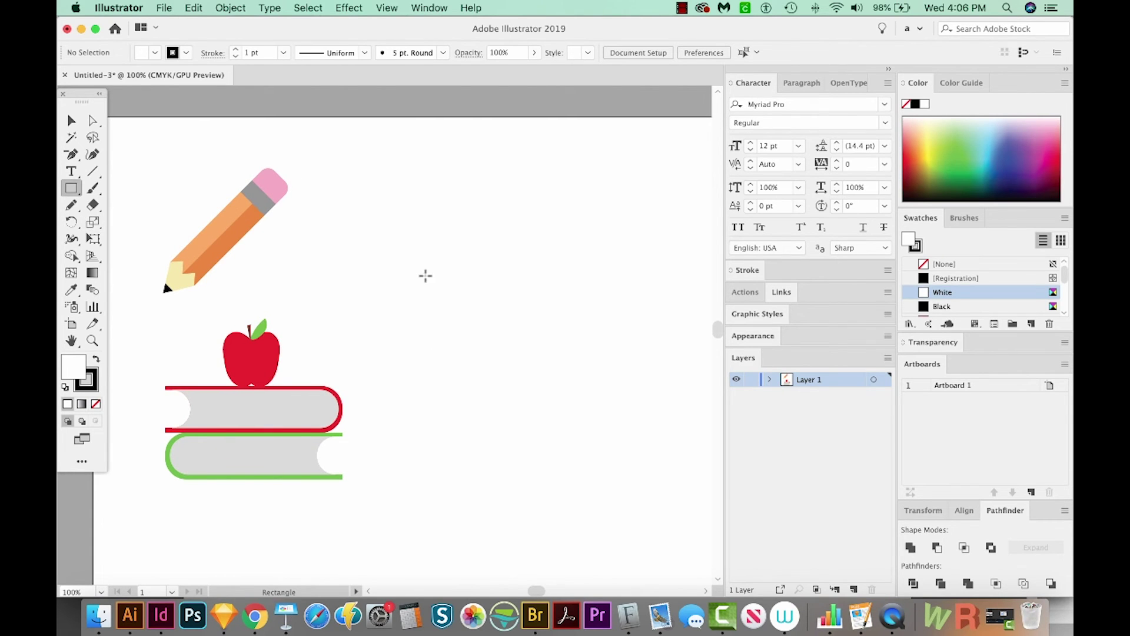
- Draw a black-filled chalkboard rectangle right of the pencil with a 9 pt border
left_click_drag(404, 224, 553, 333)
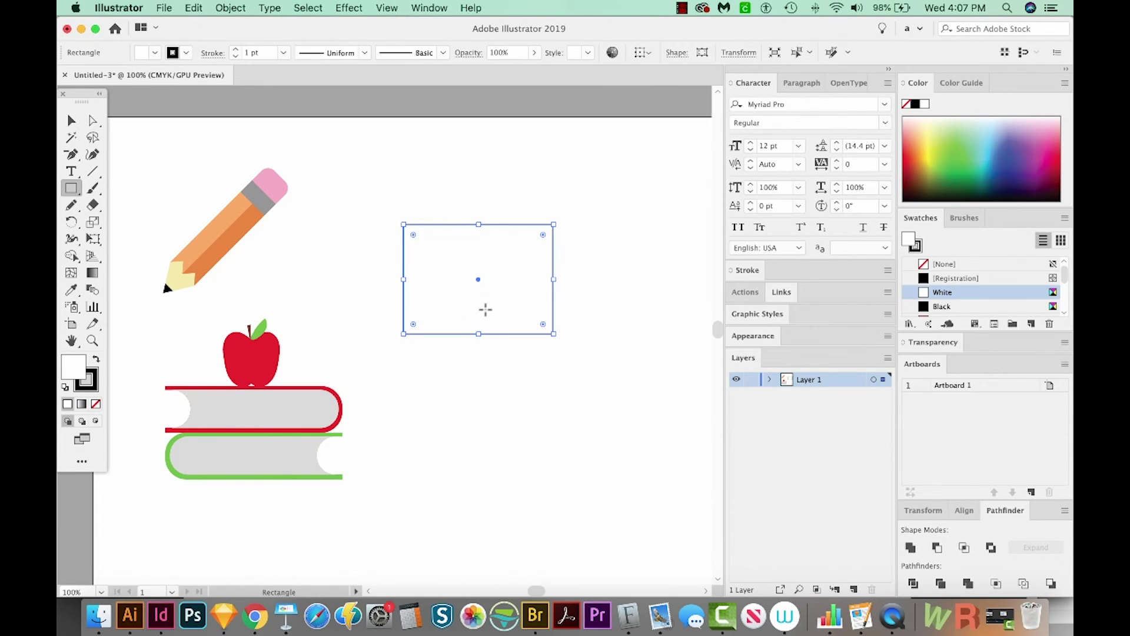
key("shift+x")
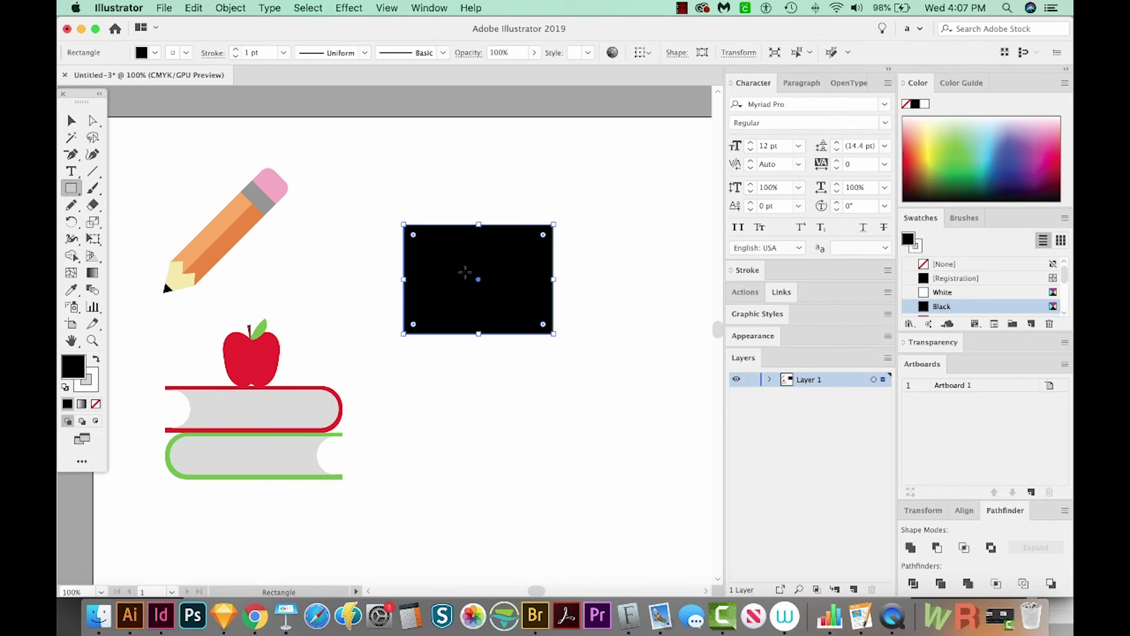
key("x")
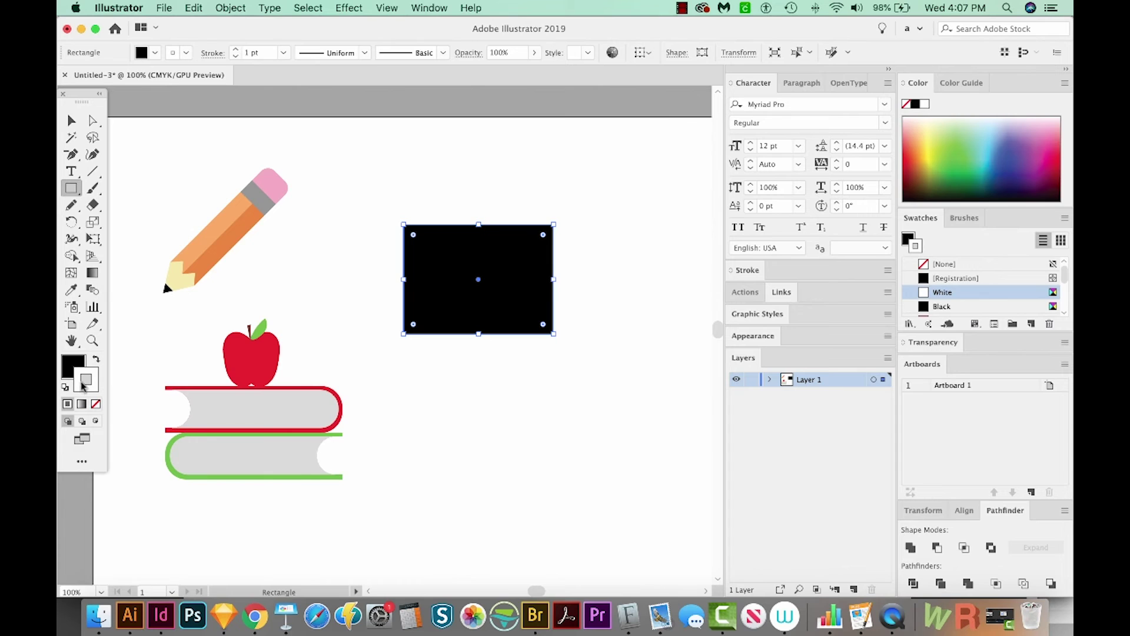
left_click(236, 50)
left_click(235, 50)
left_click(235, 50)
left_click(235, 50)
left_click(236, 50)
left_click(235, 50)
left_click(235, 50)
left_click(235, 50)
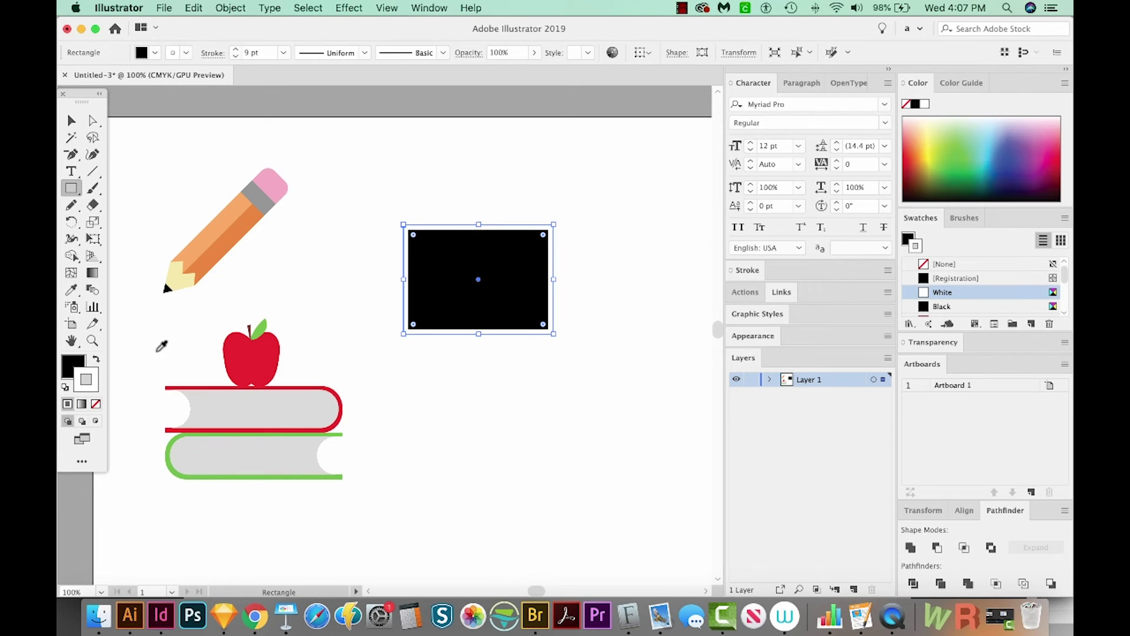
- Colour the border pale yellow by sampling the pencil tip
key("i")
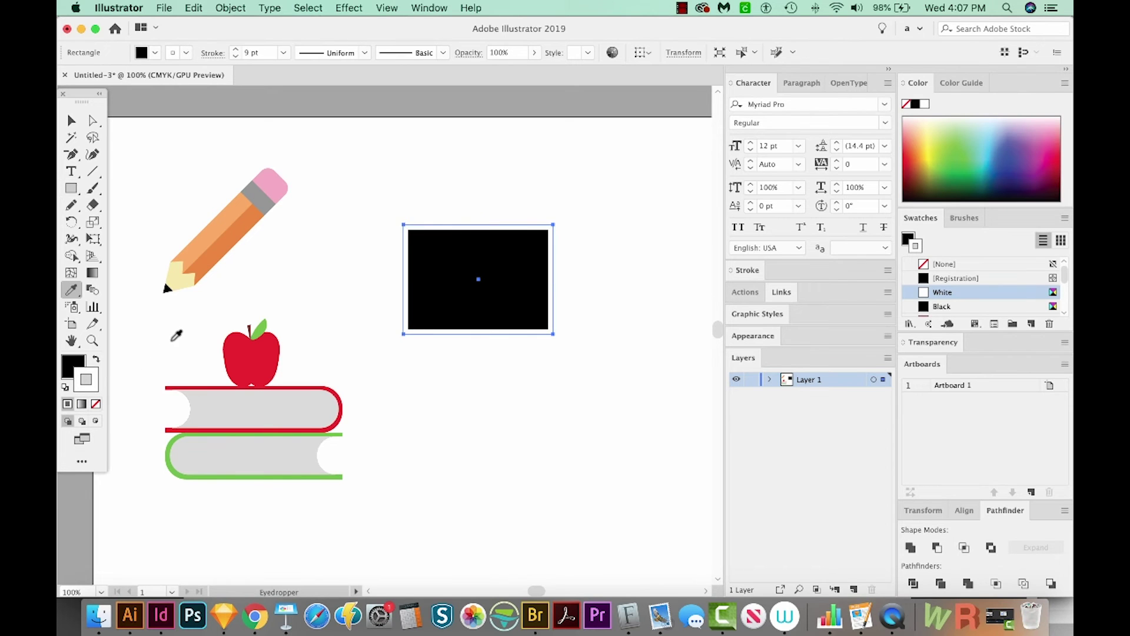
left_click(177, 269, "shift")
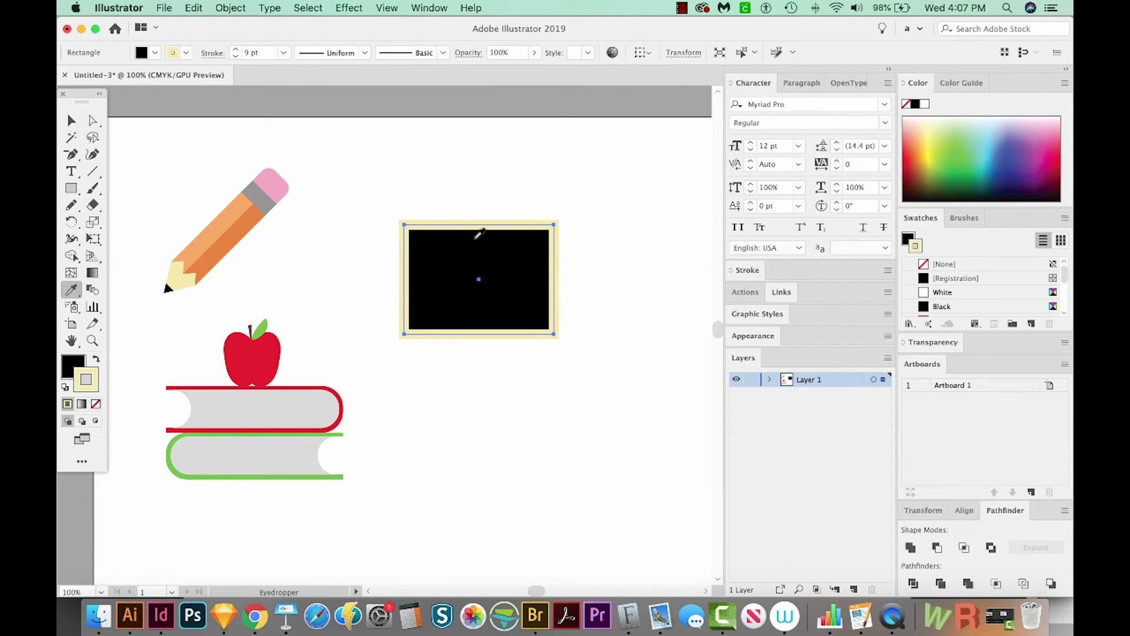
scroll(514, 356, "down", 1)
key("p")
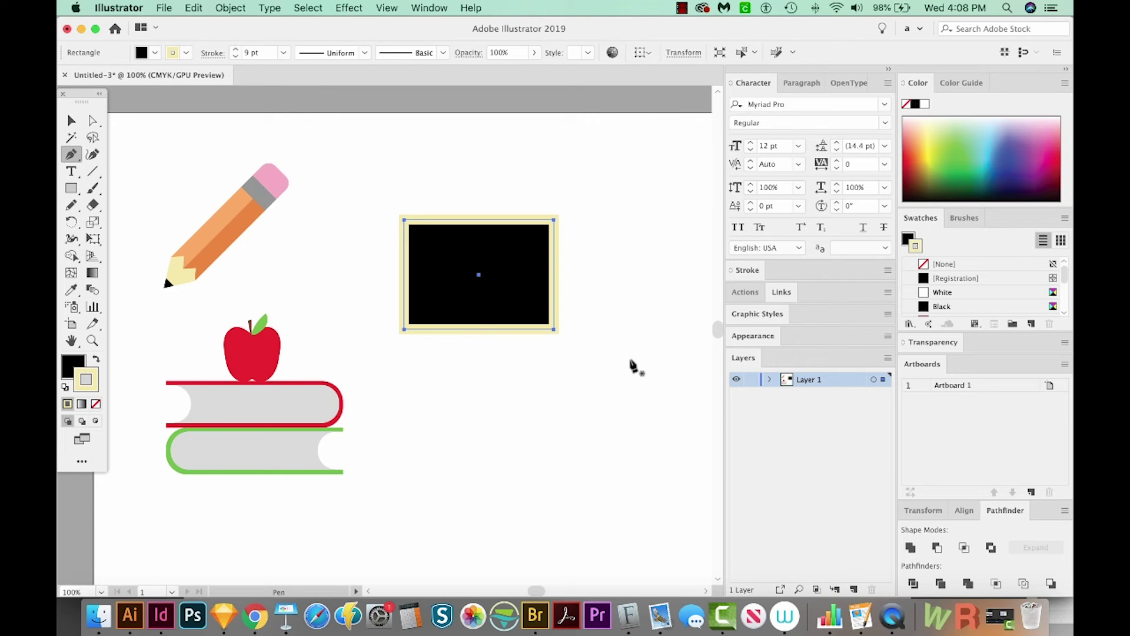
- Draw a diagonal unfilled easel leg and fit it under the chalkboard's lower-left edge
left_click(435, 339)
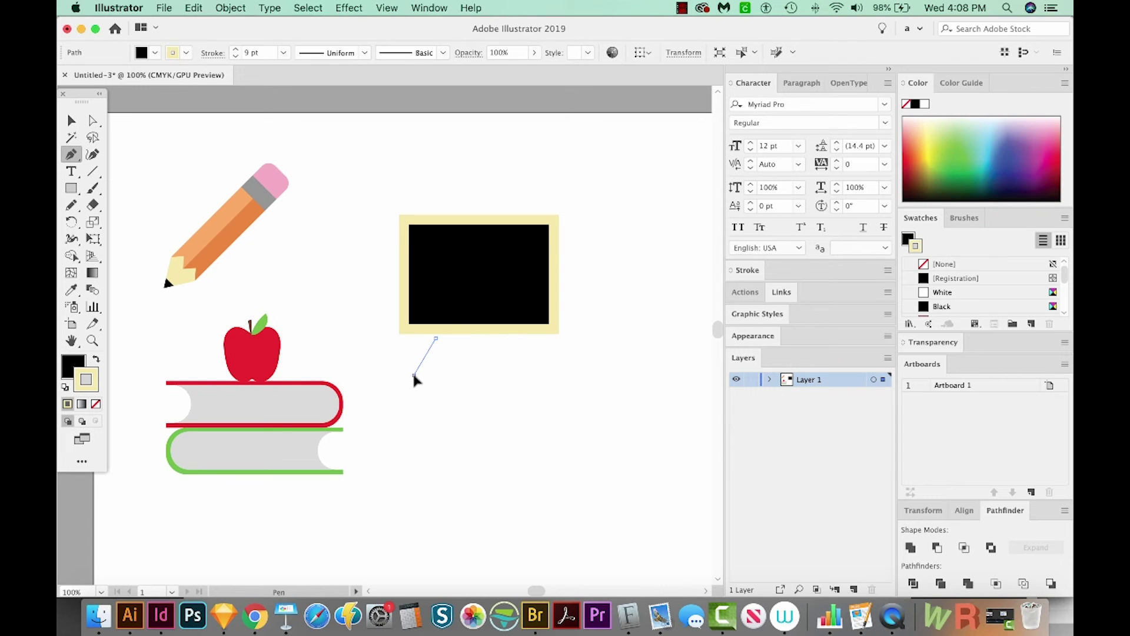
left_click(414, 374)
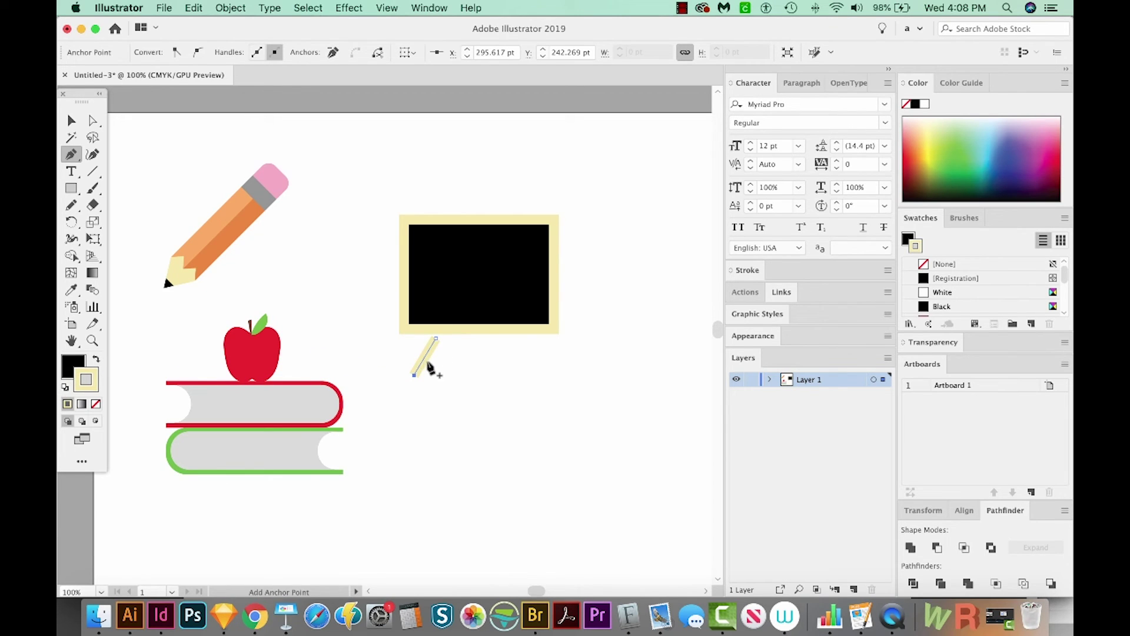
left_click(73, 367)
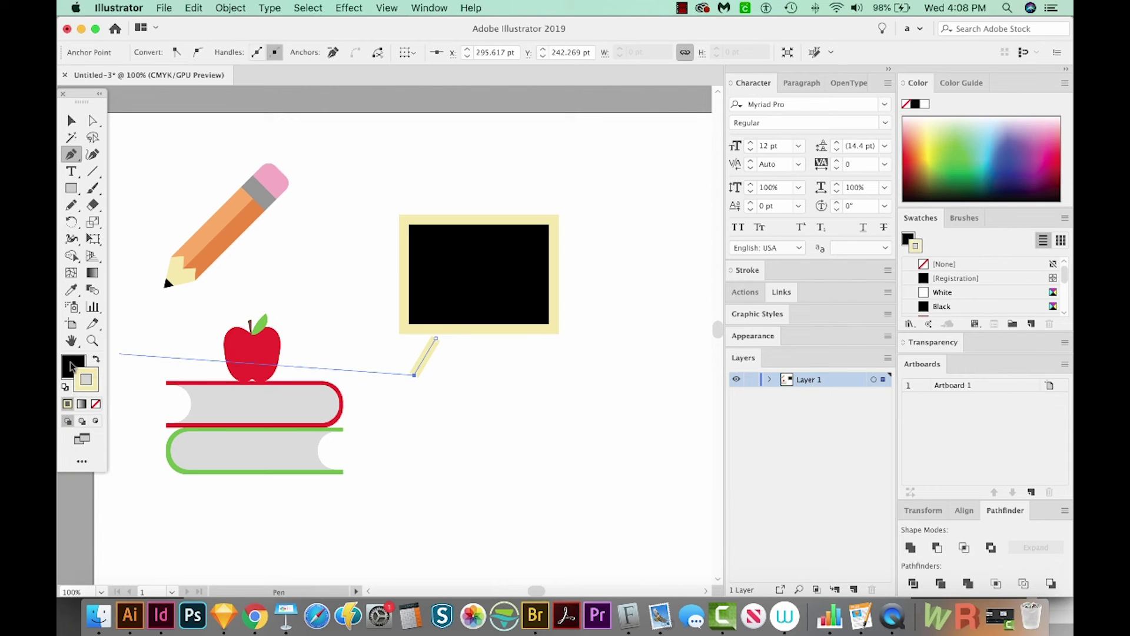
left_click(96, 405)
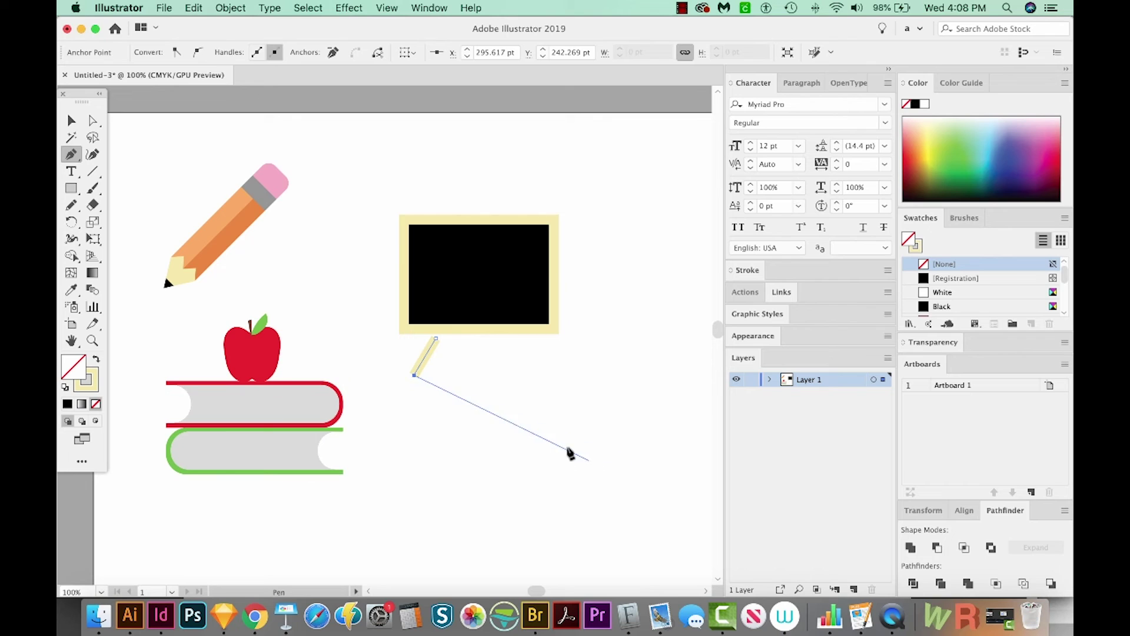
key("v")
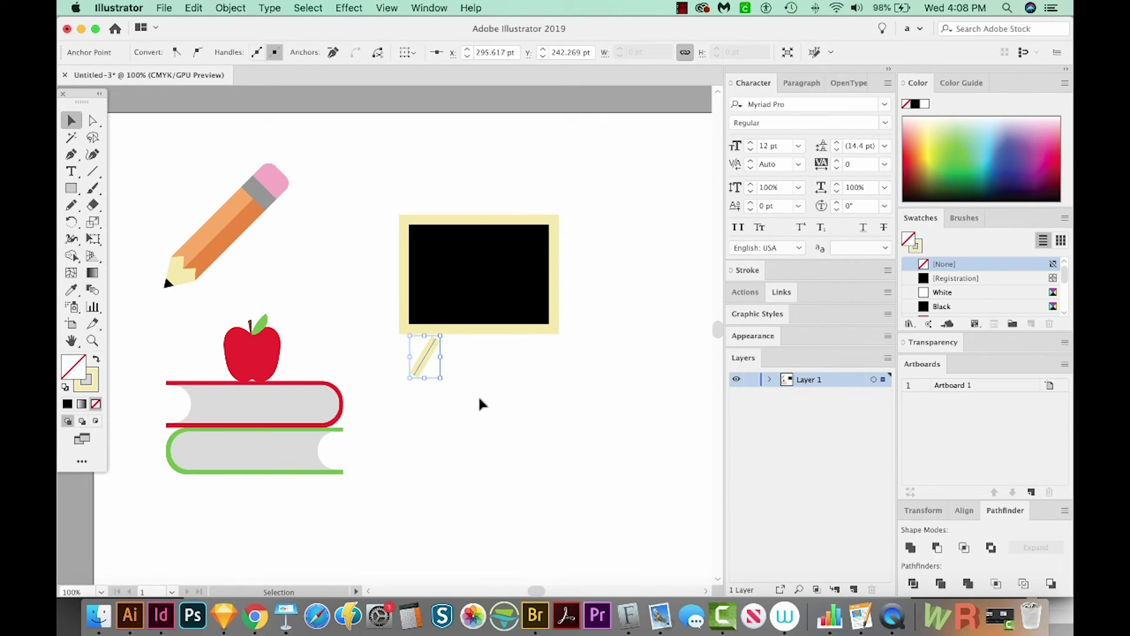
left_click(439, 362)
left_click_drag(426, 355, 432, 348)
key("a")
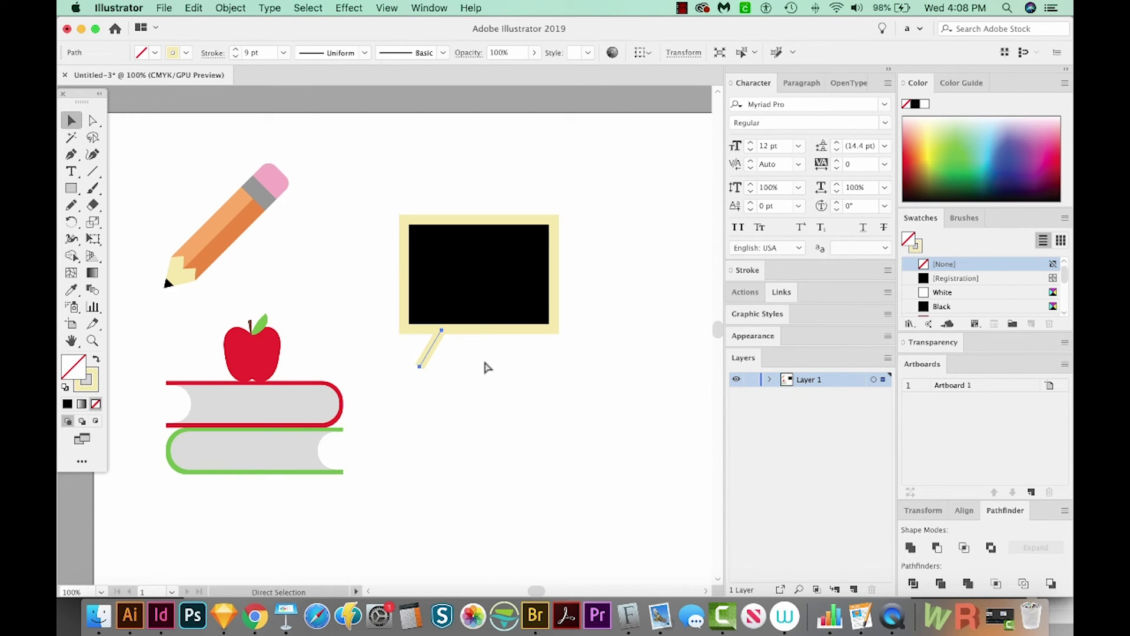
key("o")
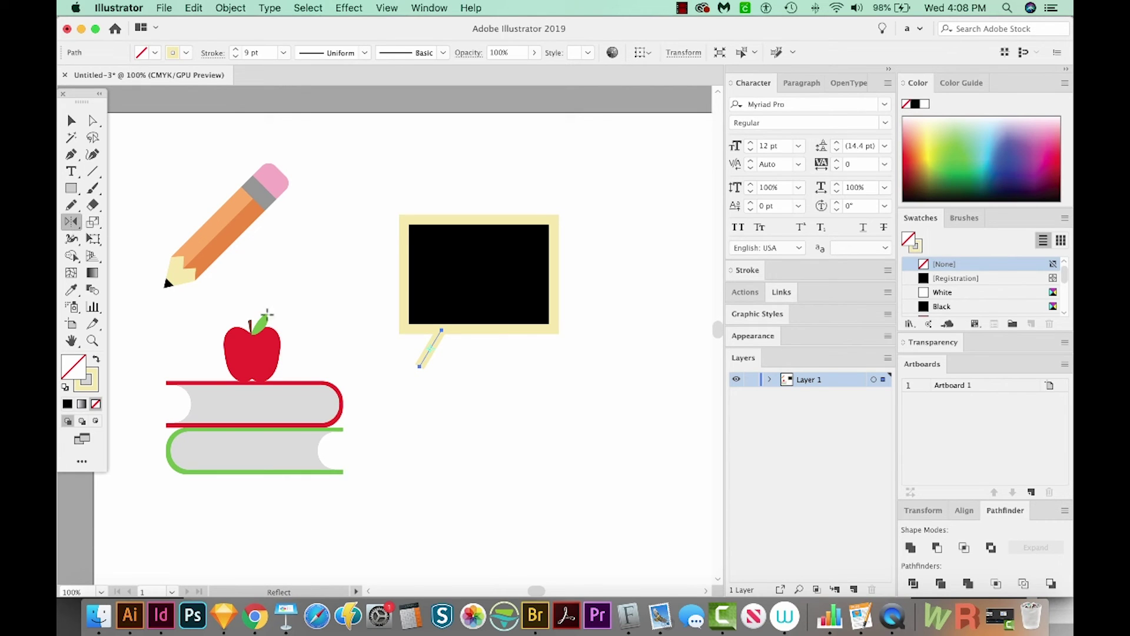
- Reflect a copy of the easel leg vertically to form the right leg
left_click(478, 329, "alt")
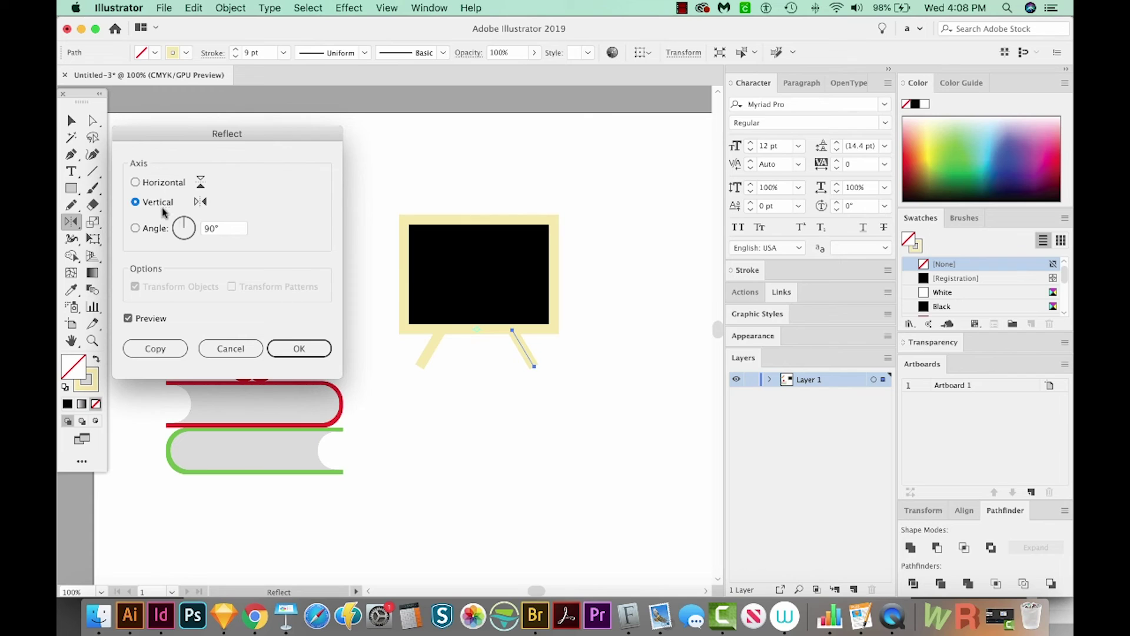
left_click(298, 351)
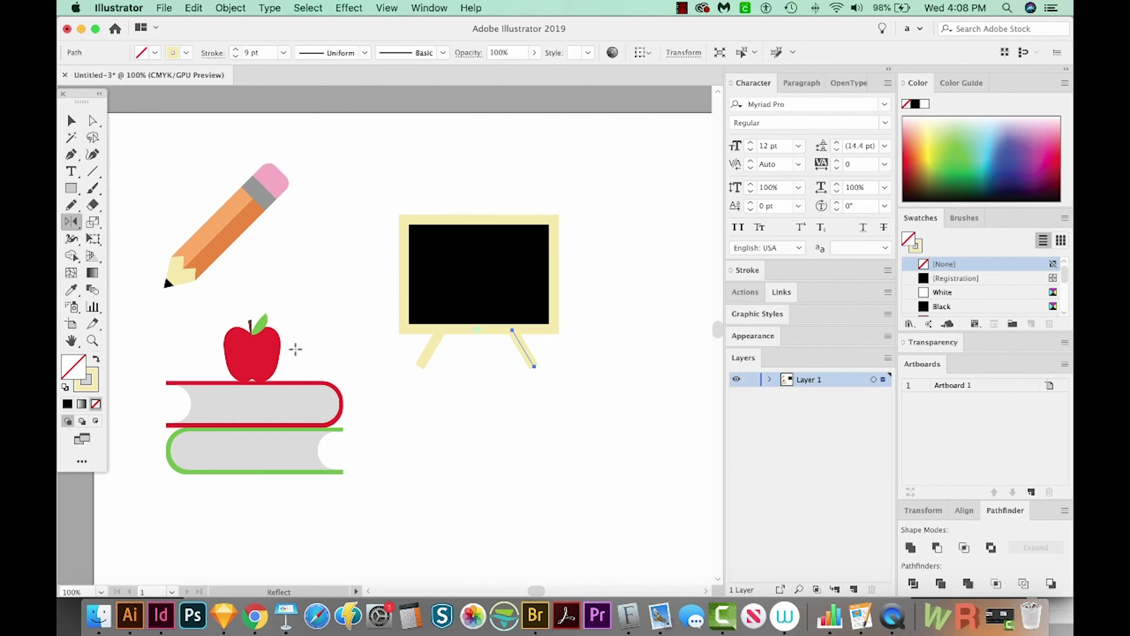
left_click_drag(522, 424, 499, 430)
- Give all the easel's strokes Round Cap and Round Join
key("v")
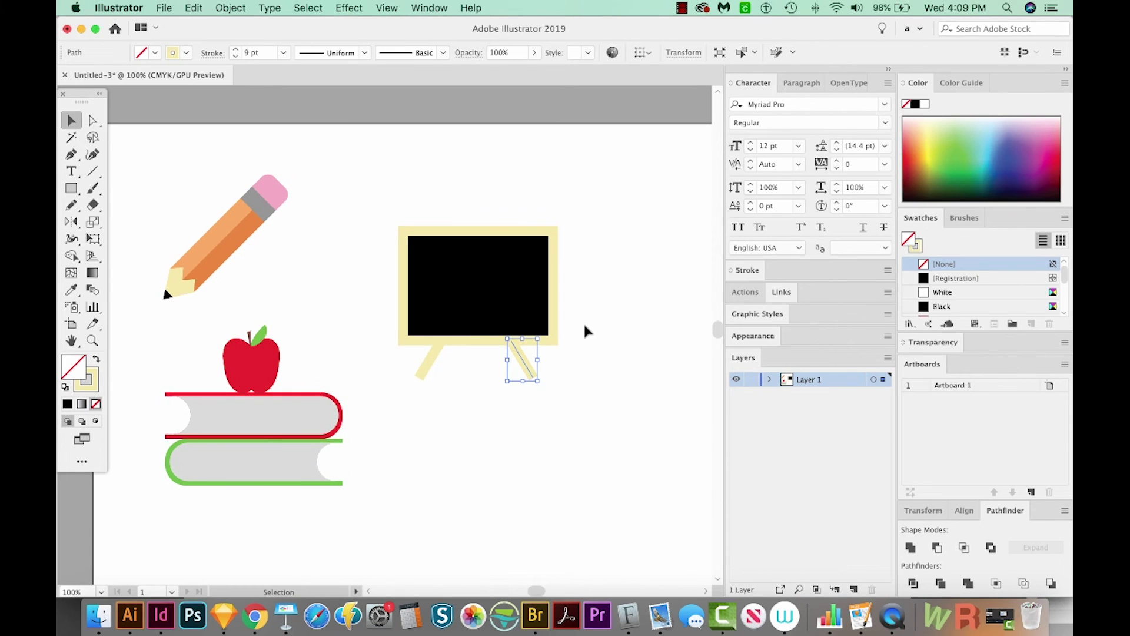
left_click_drag(533, 336, 396, 406)
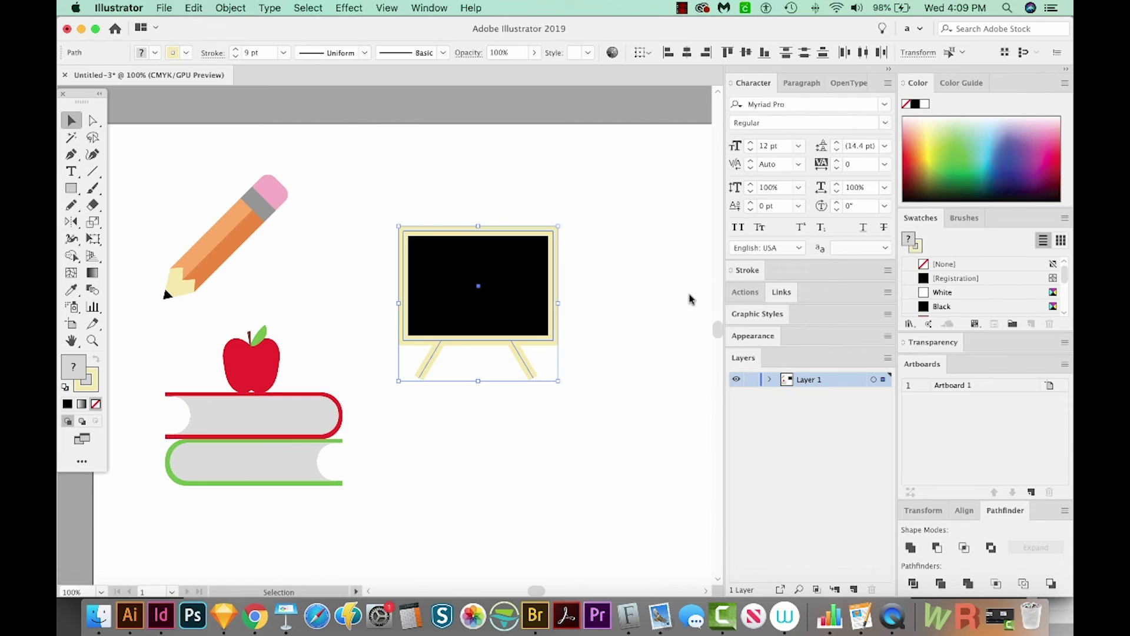
left_click(747, 271)
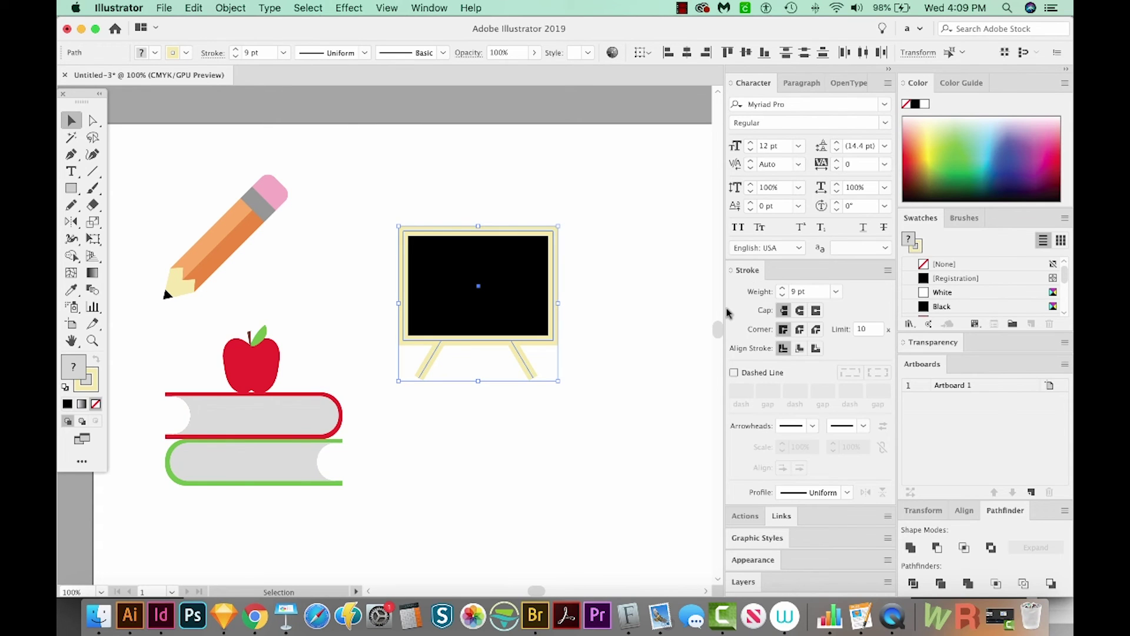
left_click(801, 311)
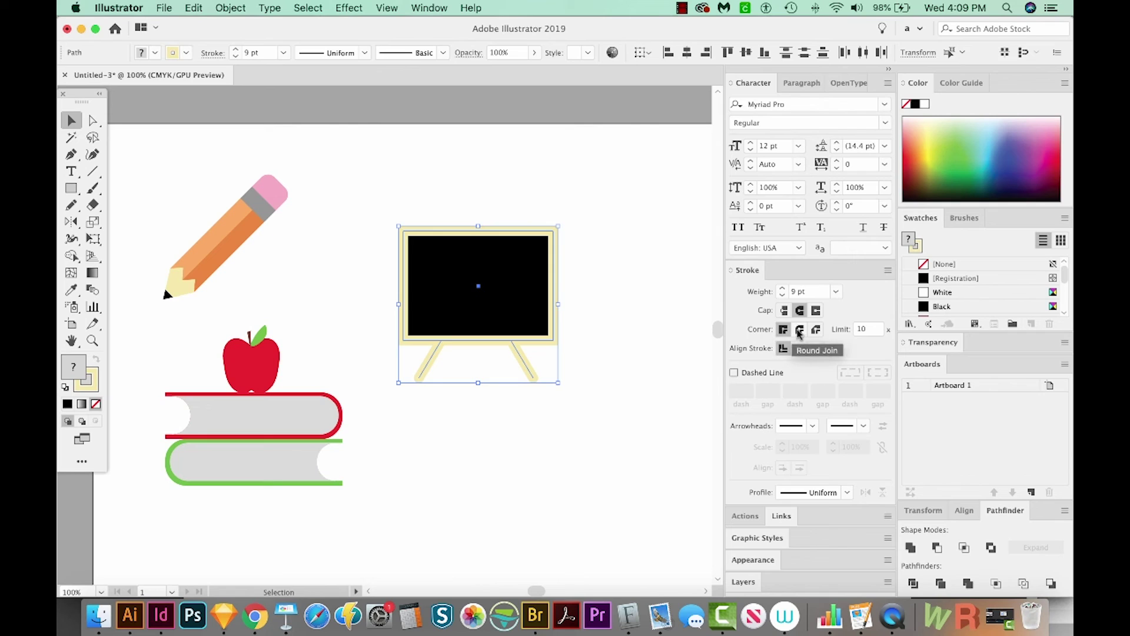
left_click(799, 330)
left_click(652, 393)
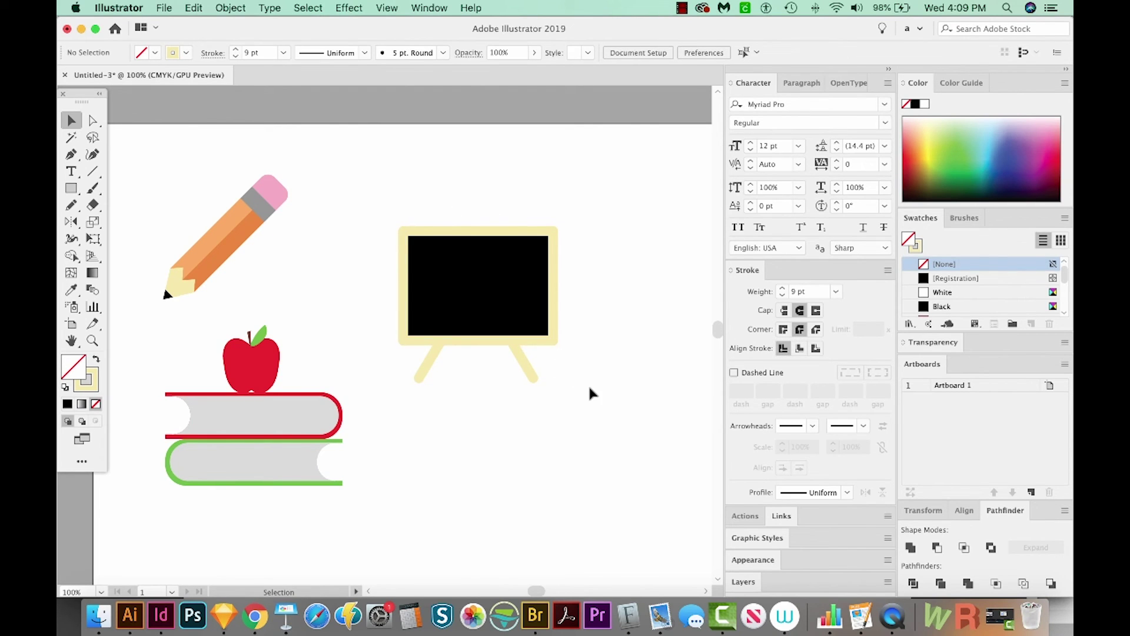
key("space")
left_click_drag(517, 400, 528, 401)
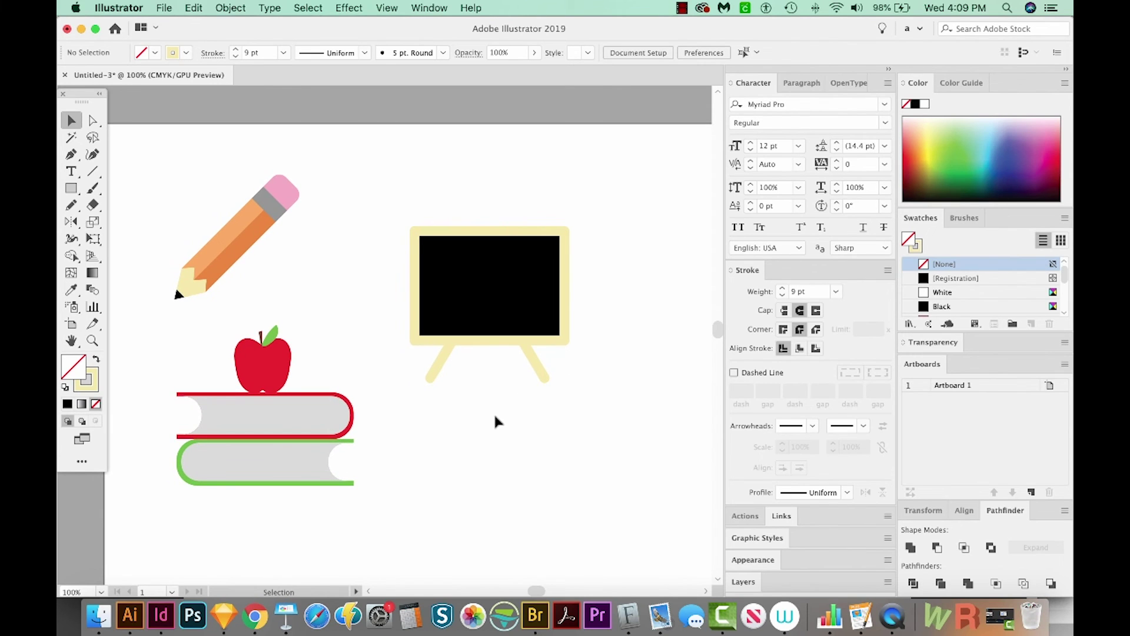
key("t")
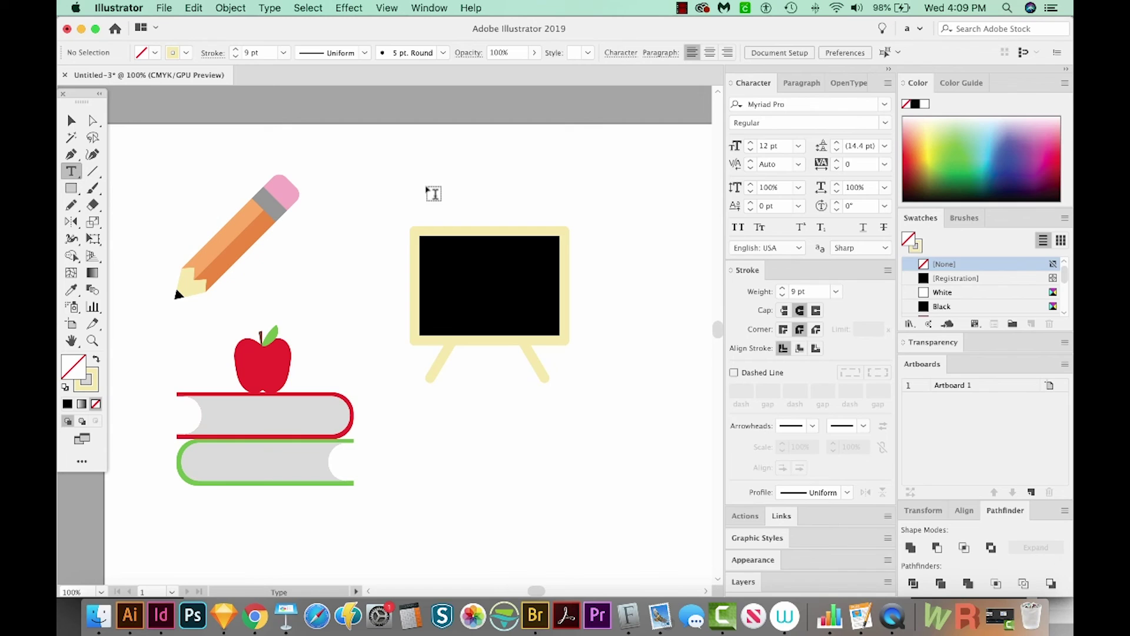
- Add 'ABC' text on the chalkboard with a white fill
left_click(462, 284)
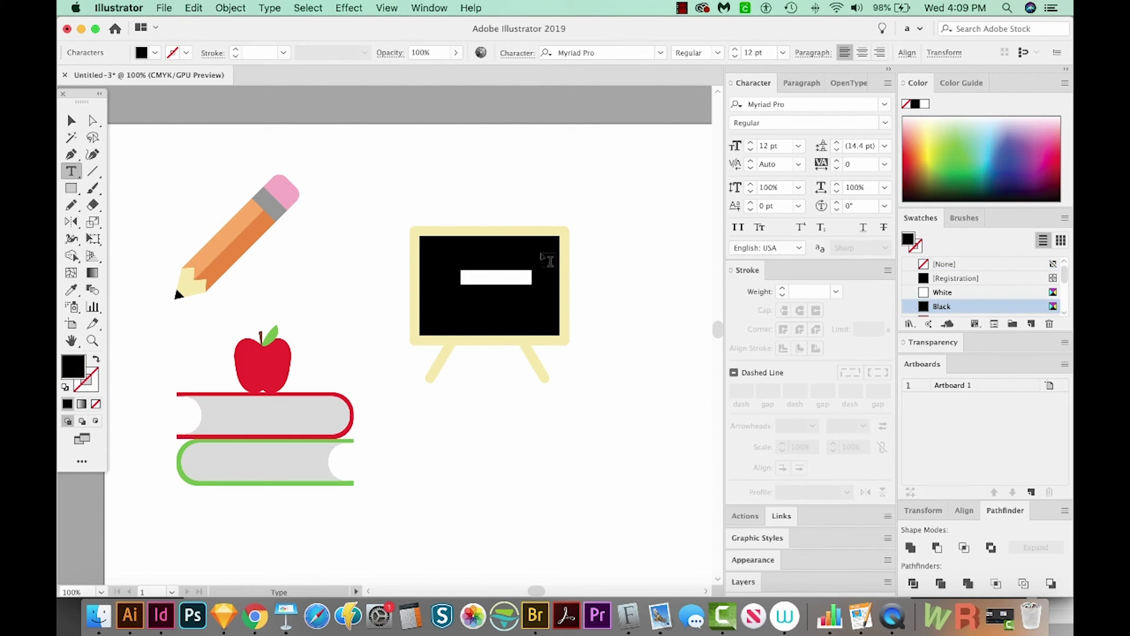
key("BackSpace")
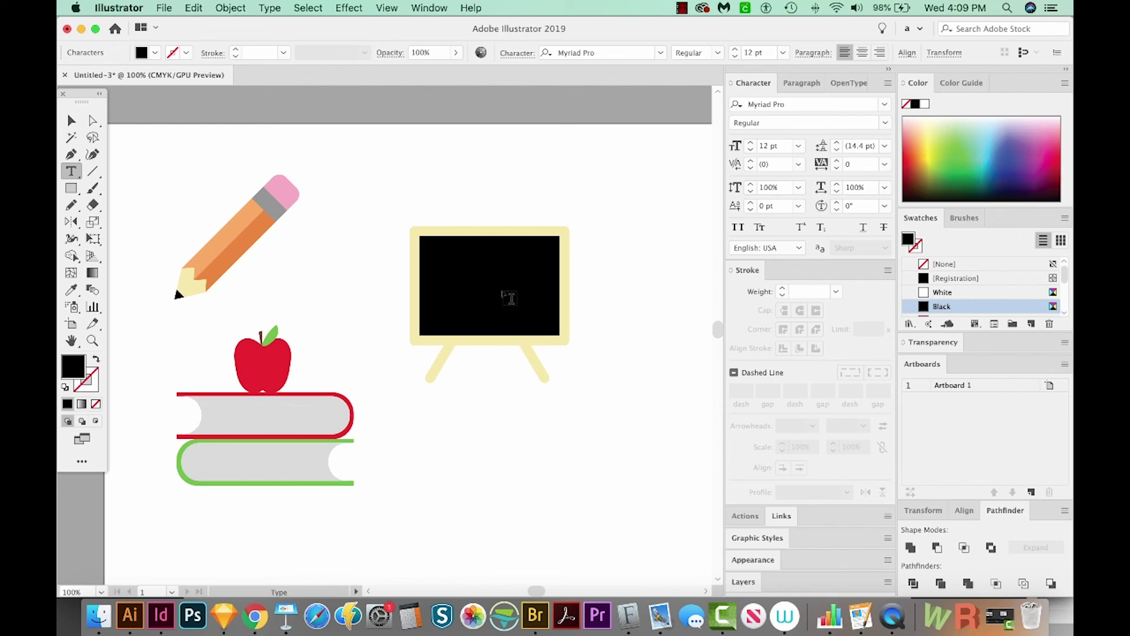
scroll(607, 303, "left", 1)
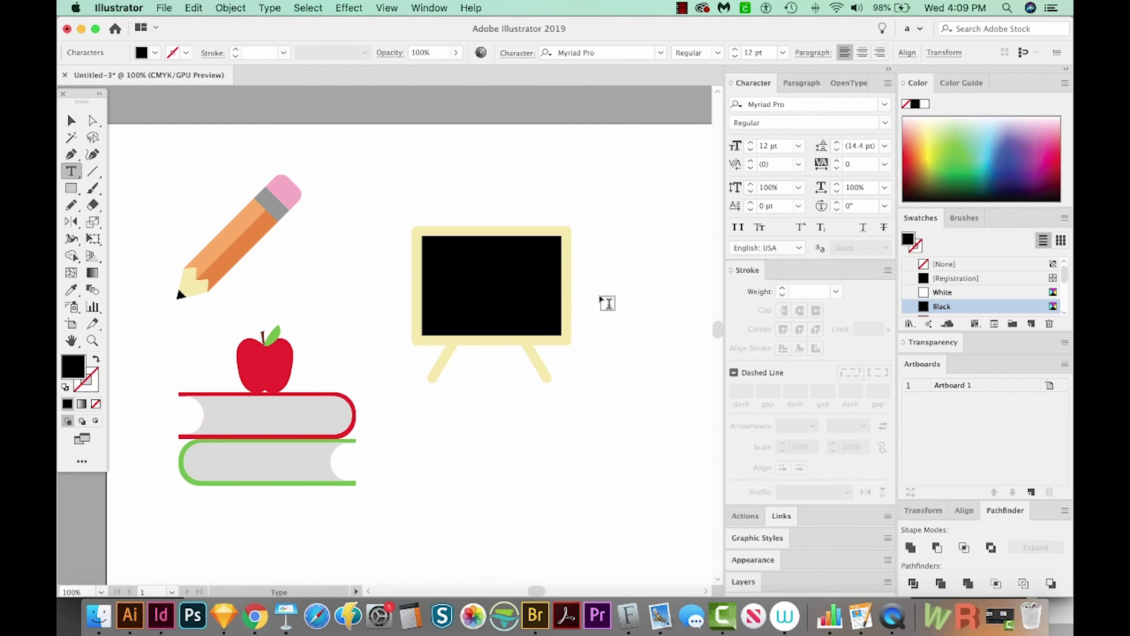
key("cmd+z")
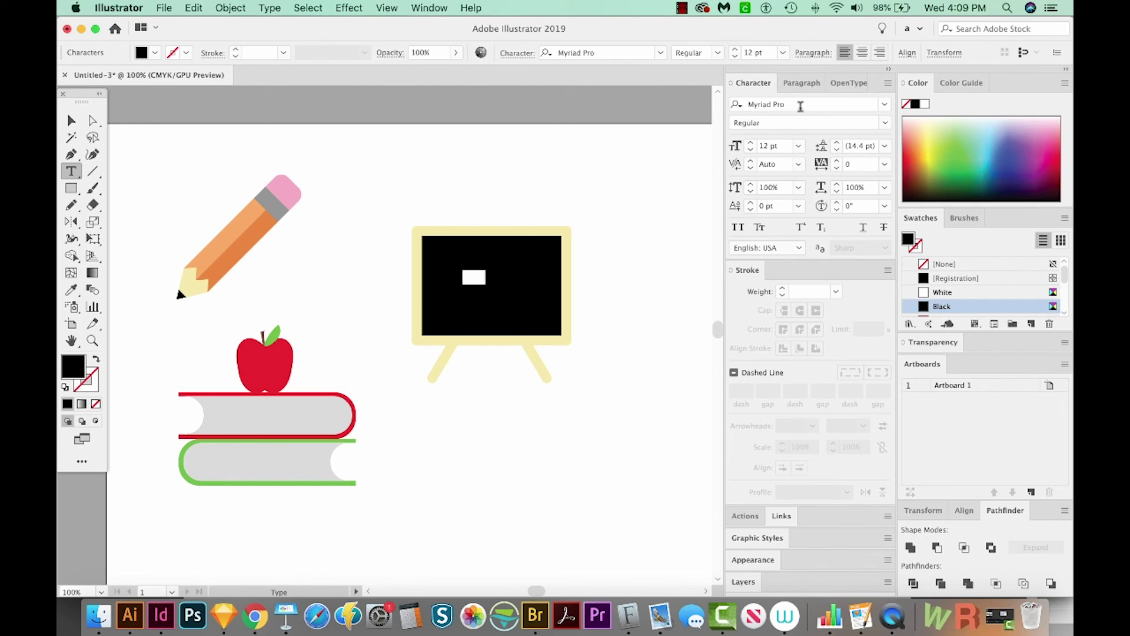
left_click(924, 106)
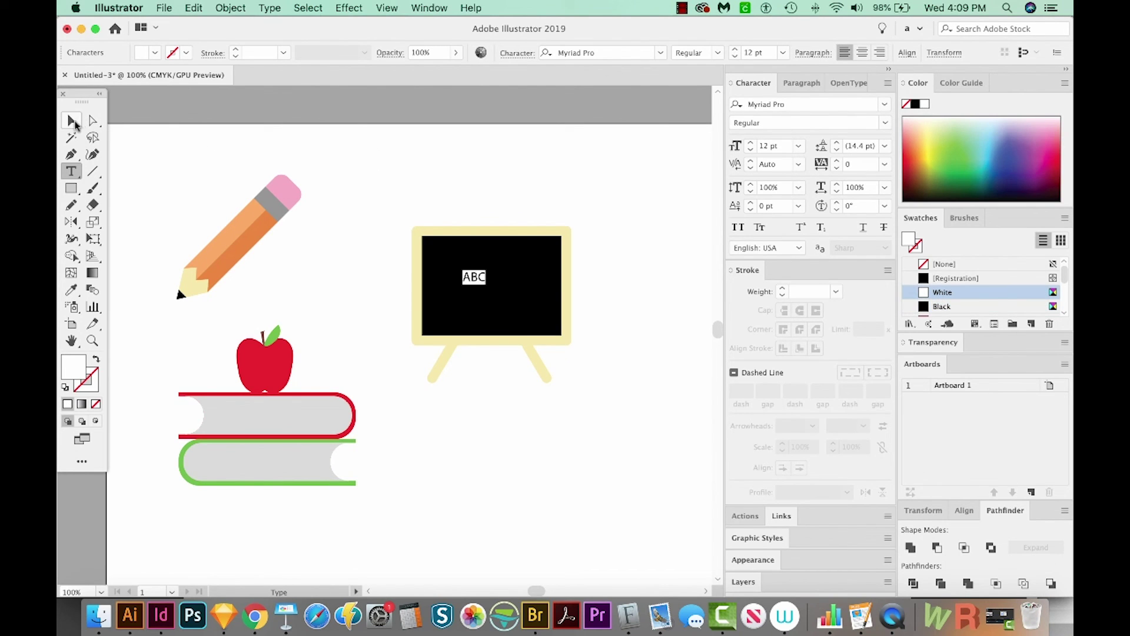
- Enlarge the ABC lettering to about 51.2 pt to fill the board
left_click(72, 122)
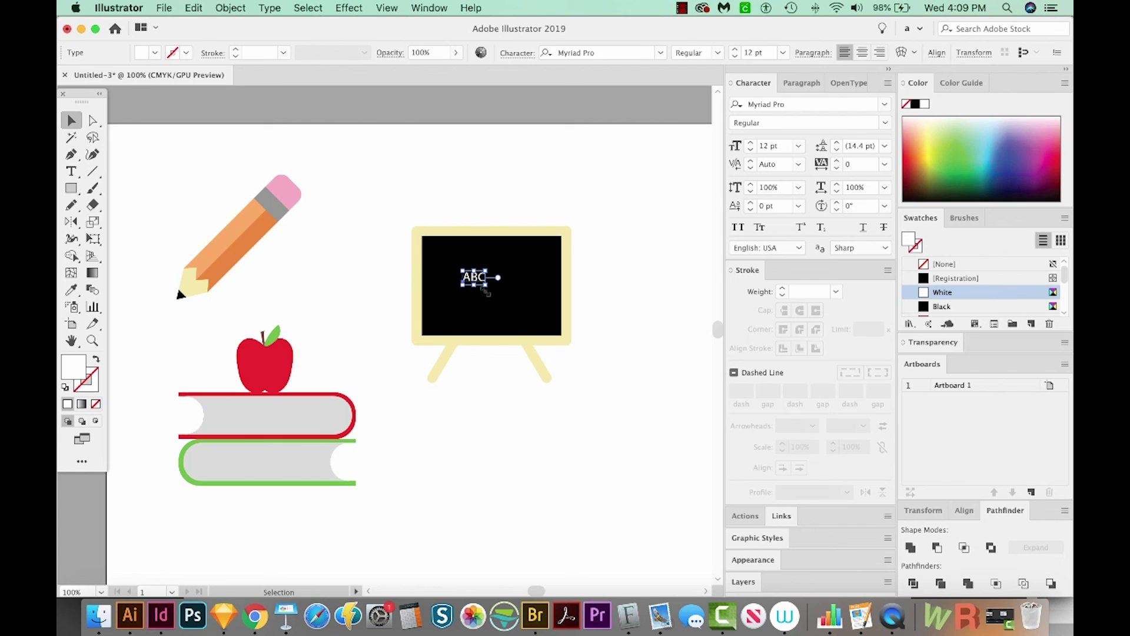
left_click_drag(487, 286, 511, 304)
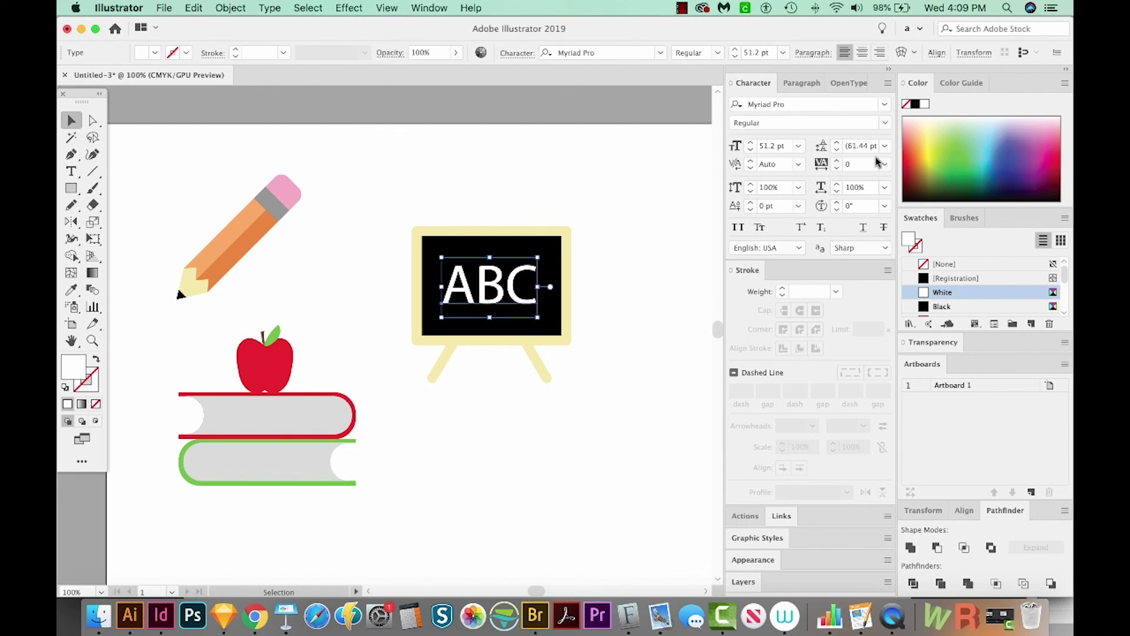
left_click(885, 105)
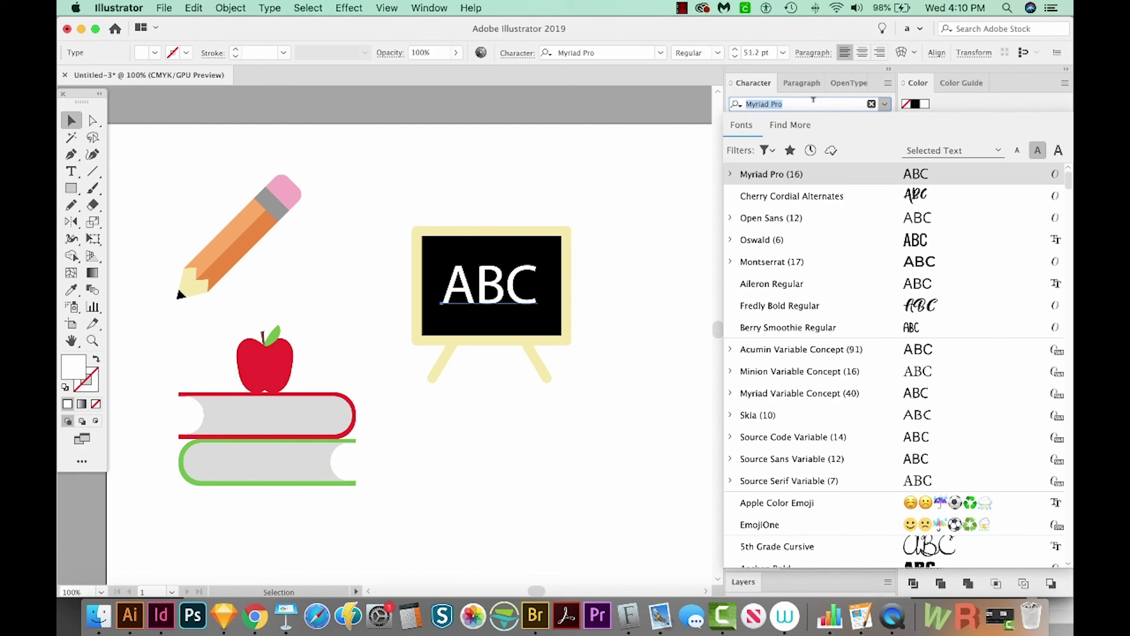
- Set the ABC lettering font to Arial Rounded MT Bold
type("arial")
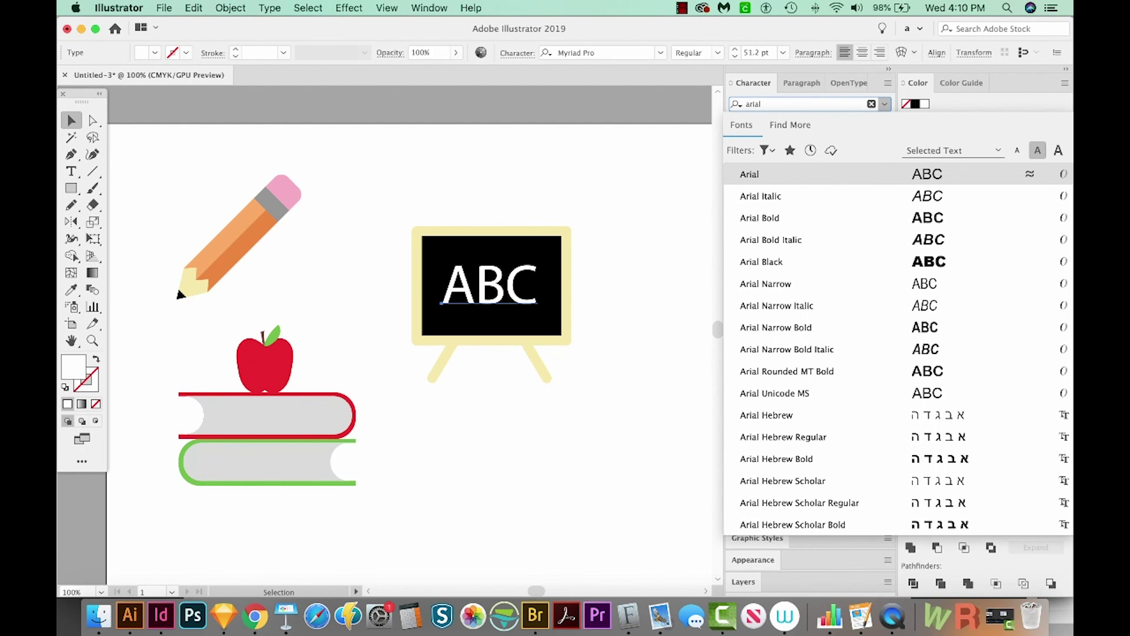
scroll(783, 349, "down", 1)
left_click(783, 348)
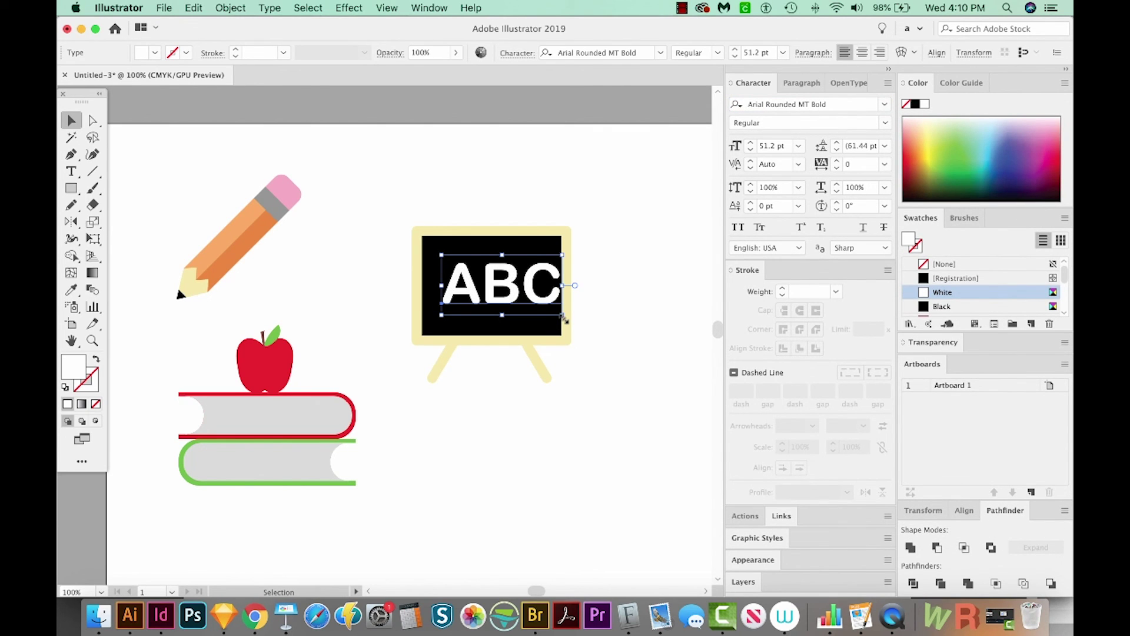
- Shrink the ABC text to 45.76 pt and nudge it left and down to centre it
left_click_drag(563, 319, 559, 311)
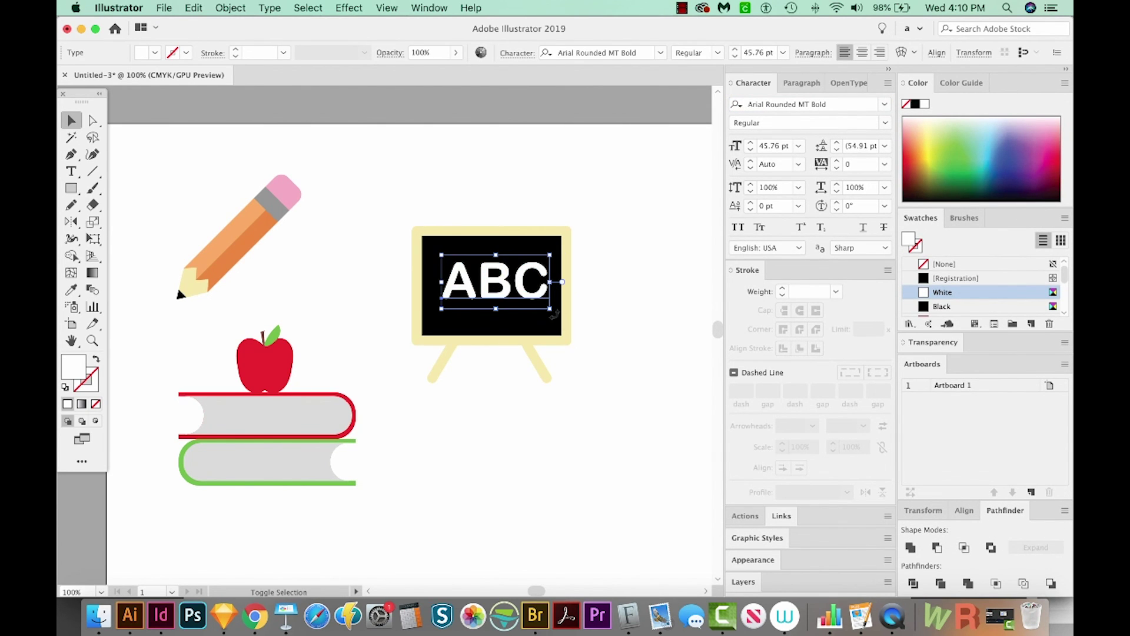
key("Left")
key("Left")
key("Left")
key("Left")
key("Left")
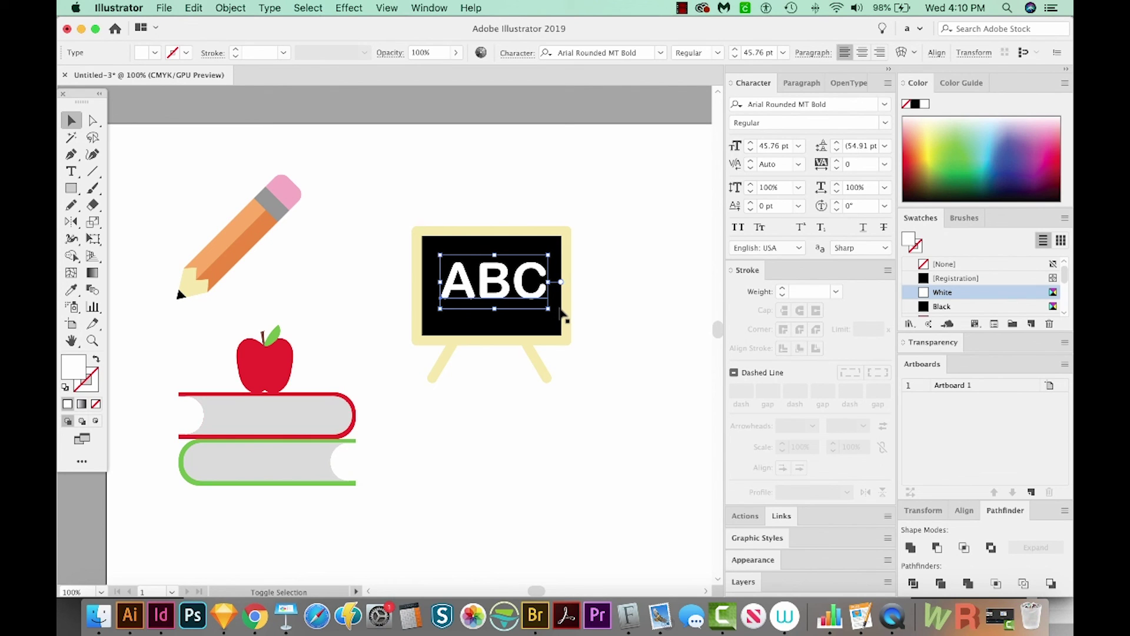
key("Down")
key("Down")
key("Down")
key("Down")
key("Down")
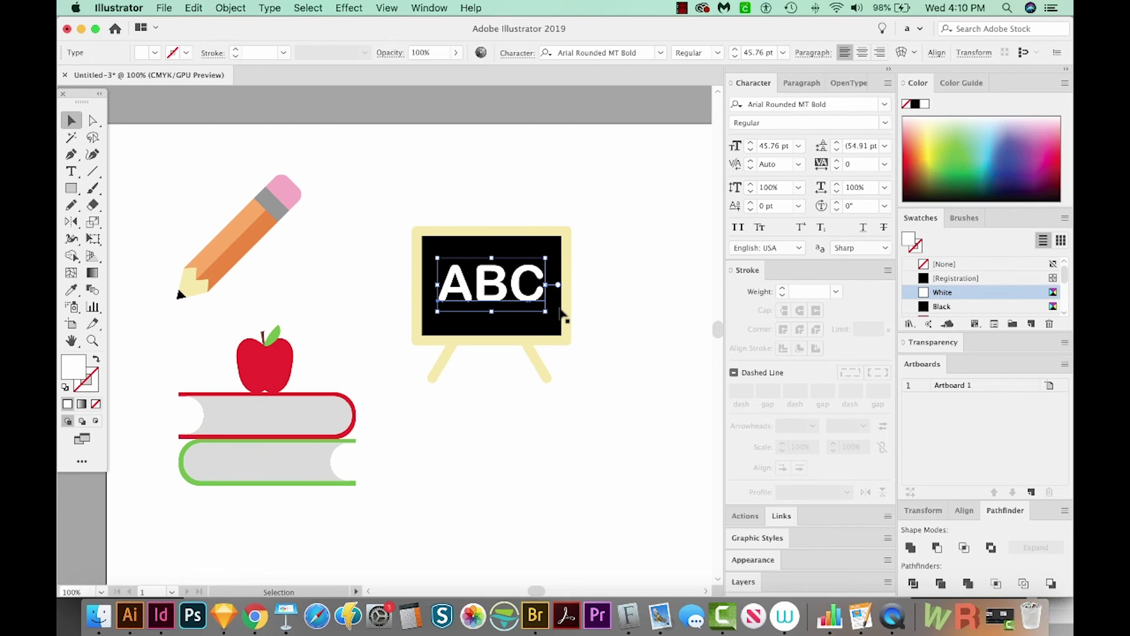
left_click(603, 421)
scroll(524, 297, "left", 2)
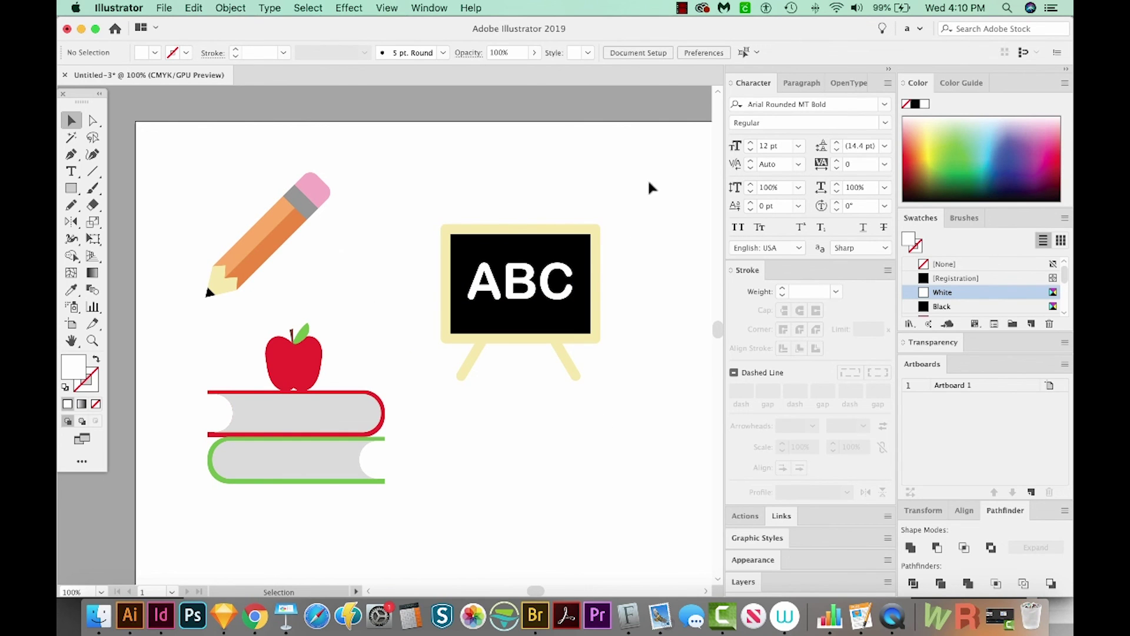
- Group the apple and both books into one object
left_click_drag(637, 191, 425, 399)
scroll(425, 400, "left", 2)
left_click(431, 403)
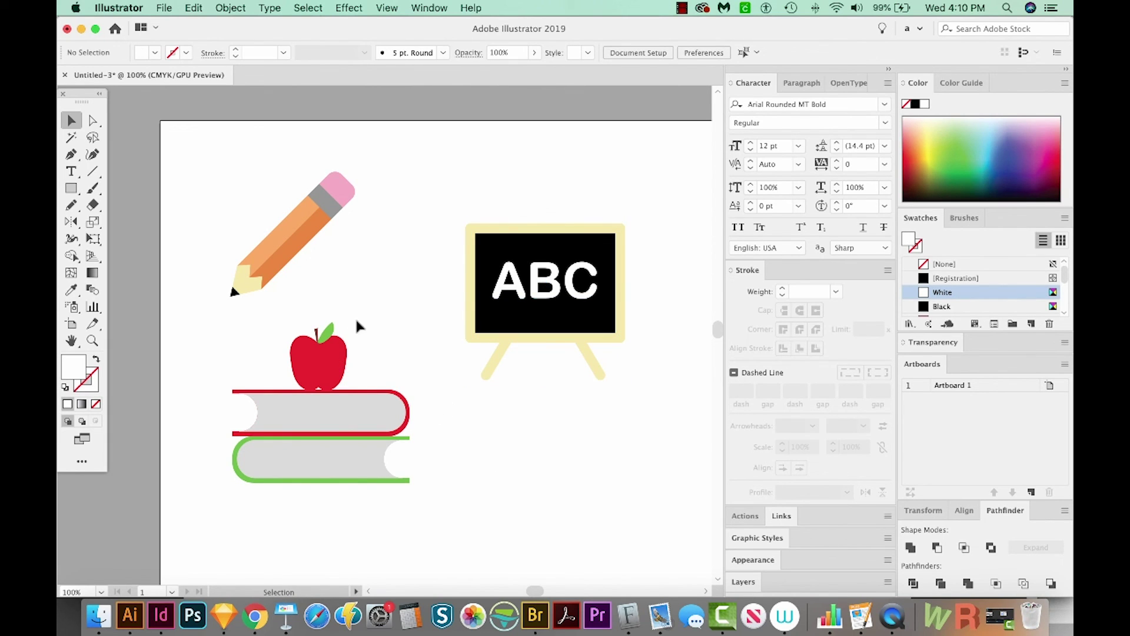
left_click_drag(434, 316, 228, 527)
key("super+g")
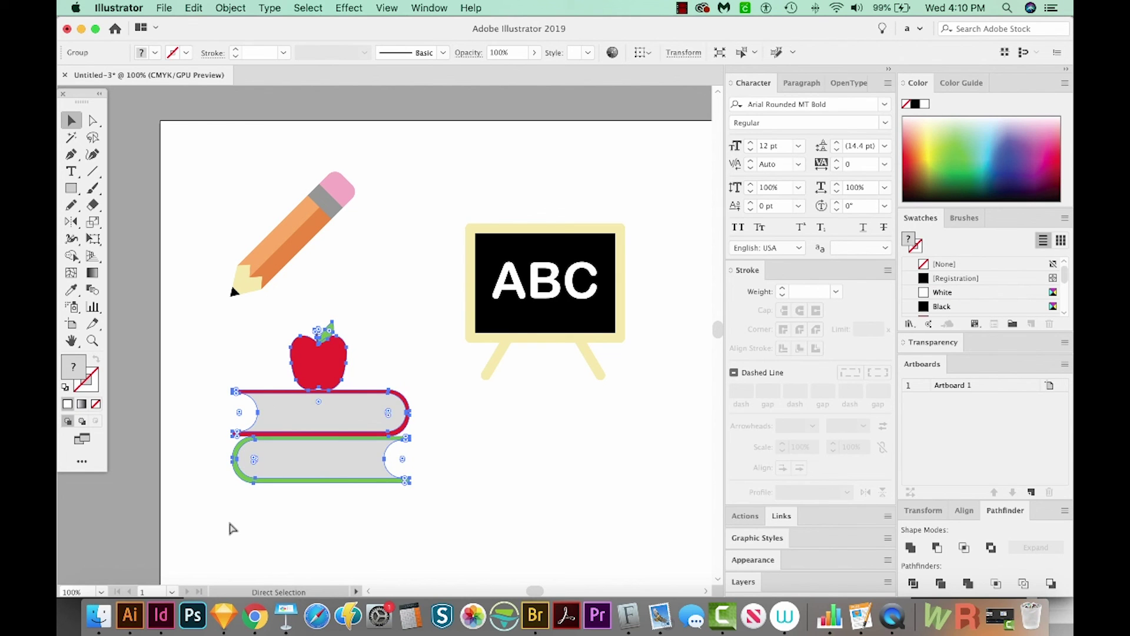
- Move the easel and pencil beside the books to form a single row
left_click(485, 502)
left_click_drag(507, 489, 498, 504)
mouse_move(518, 306)
left_mouse_down()
mouse_move(490, 430)
mouse_move(508, 418)
left_mouse_up()
mouse_move(310, 234)
left_mouse_down()
mouse_move(436, 230)
mouse_move(568, 263)
mouse_move(662, 362)
mouse_move(715, 390)
mouse_move(535, 386)
mouse_move(568, 394)
left_mouse_up()
left_click(454, 437)
key("super+minus")
left_click_drag(454, 438, 484, 461)
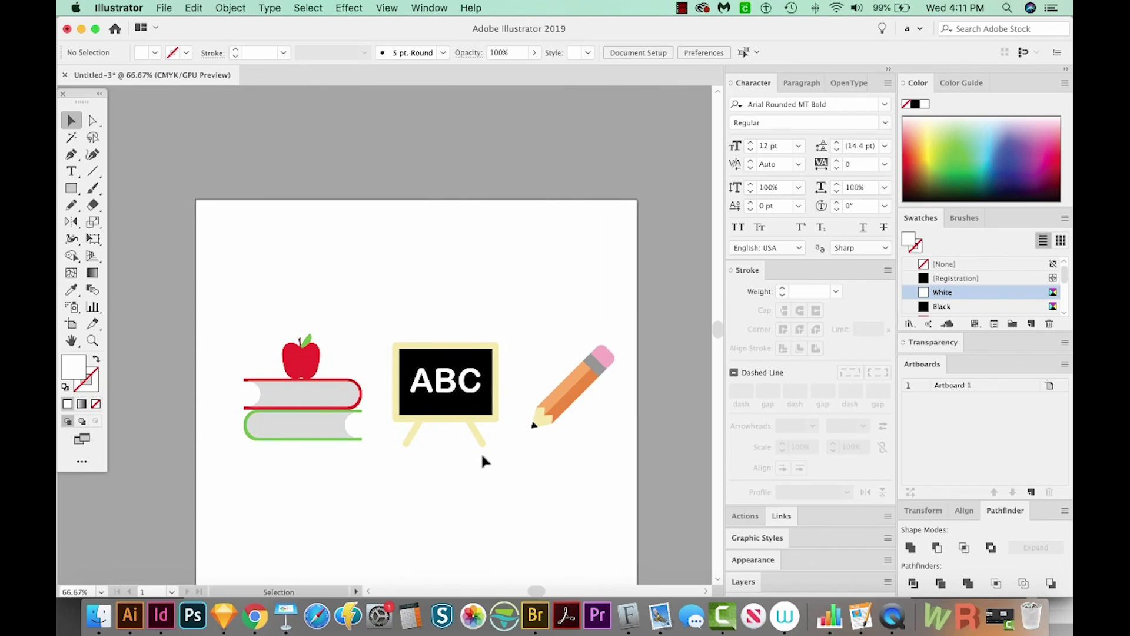